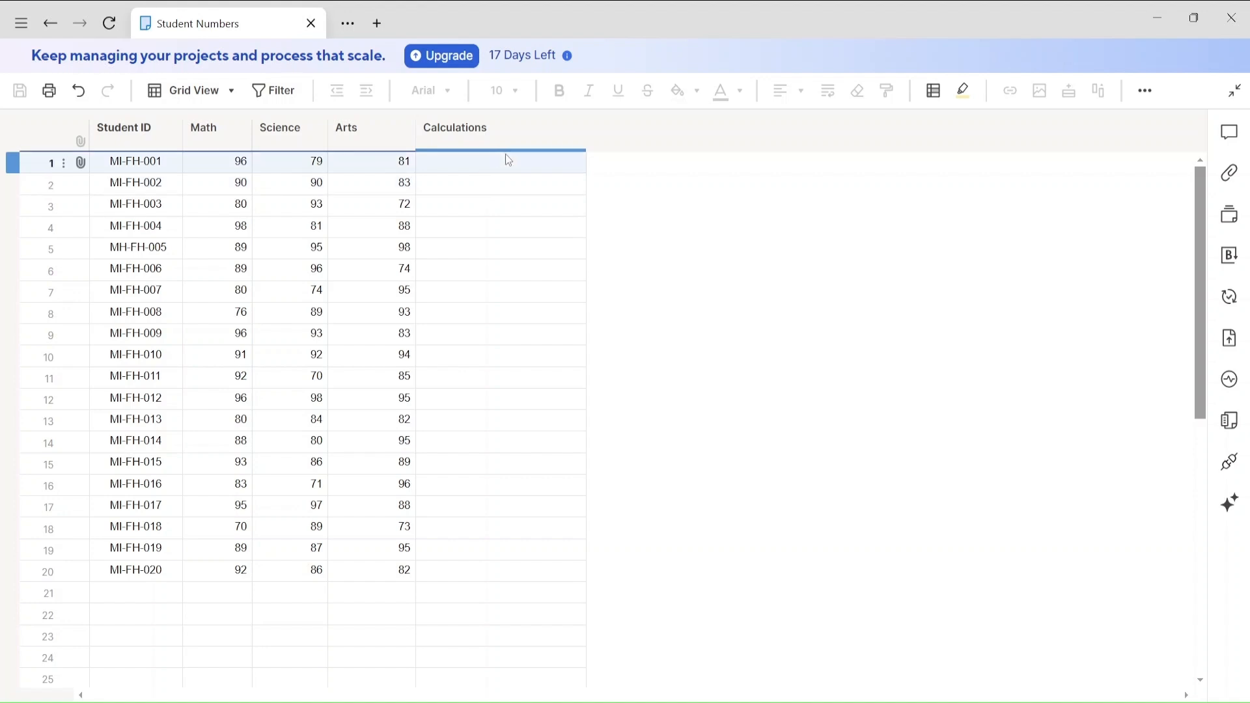
# Enter a SUM formula in the row 1 Calculations cell that adds the row's Math through Arts scores
pyautogui.click(502, 166)
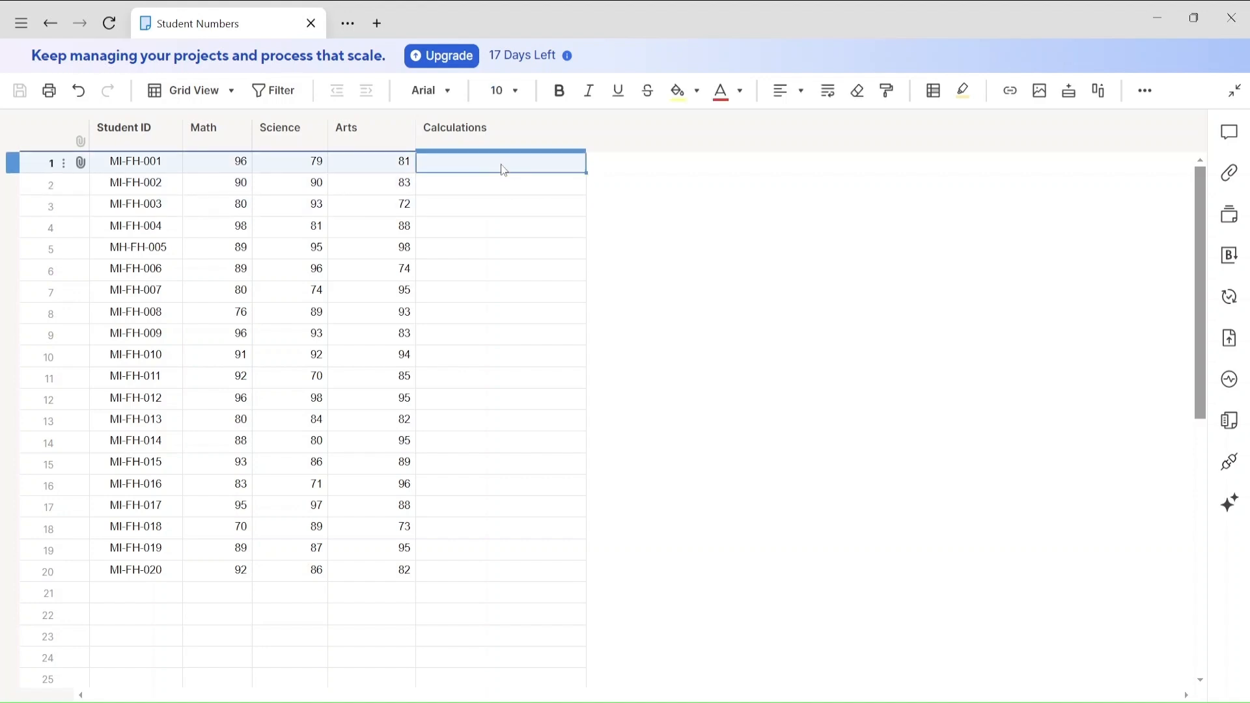
pyautogui.click(502, 167)
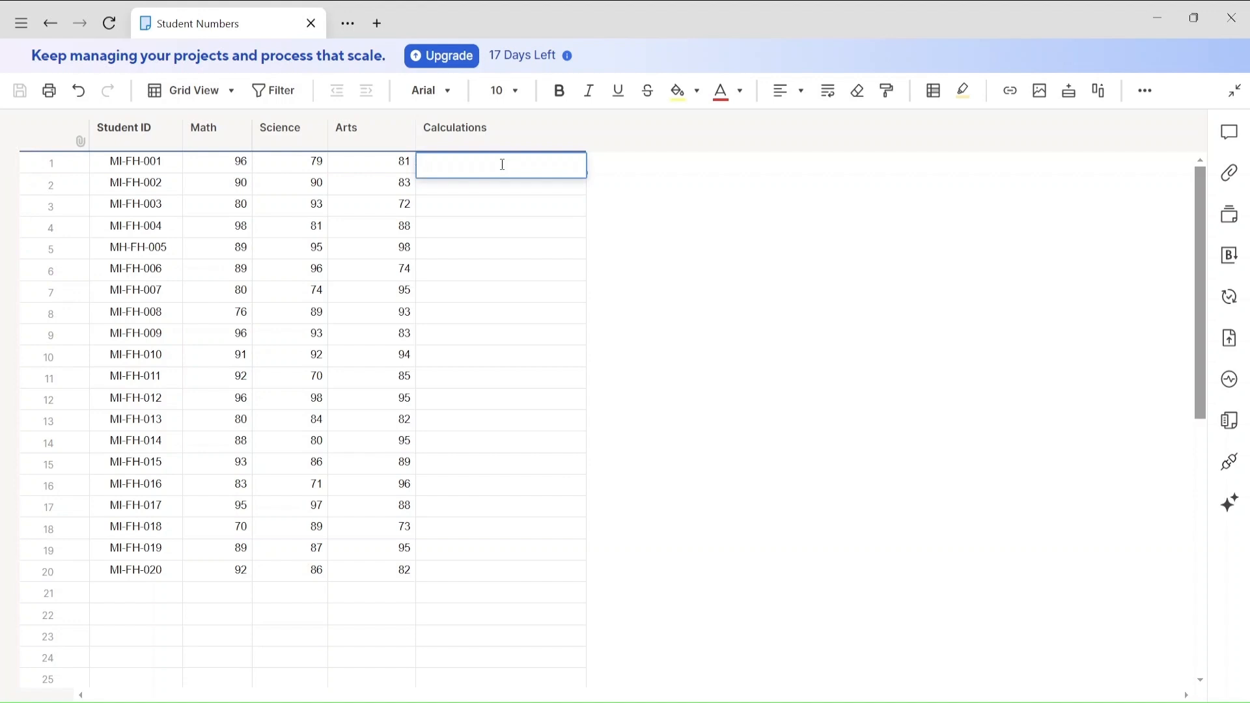
pyautogui.write('=sum')
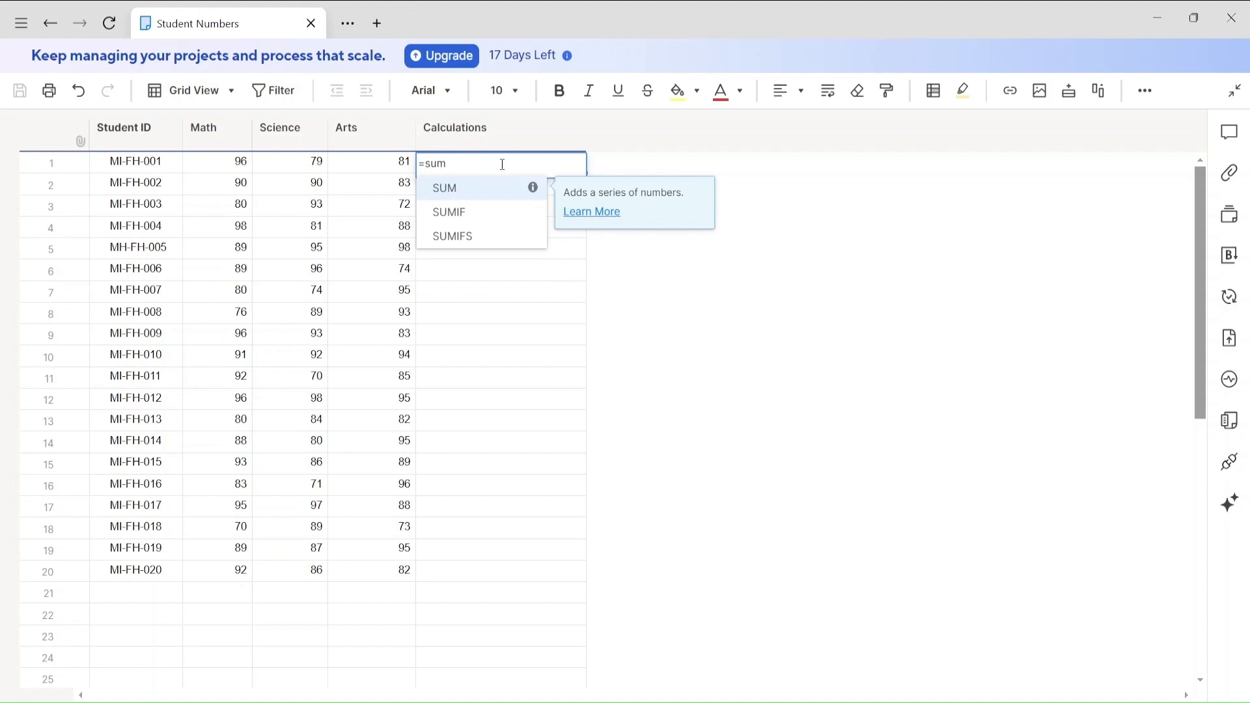
pyautogui.write('(')
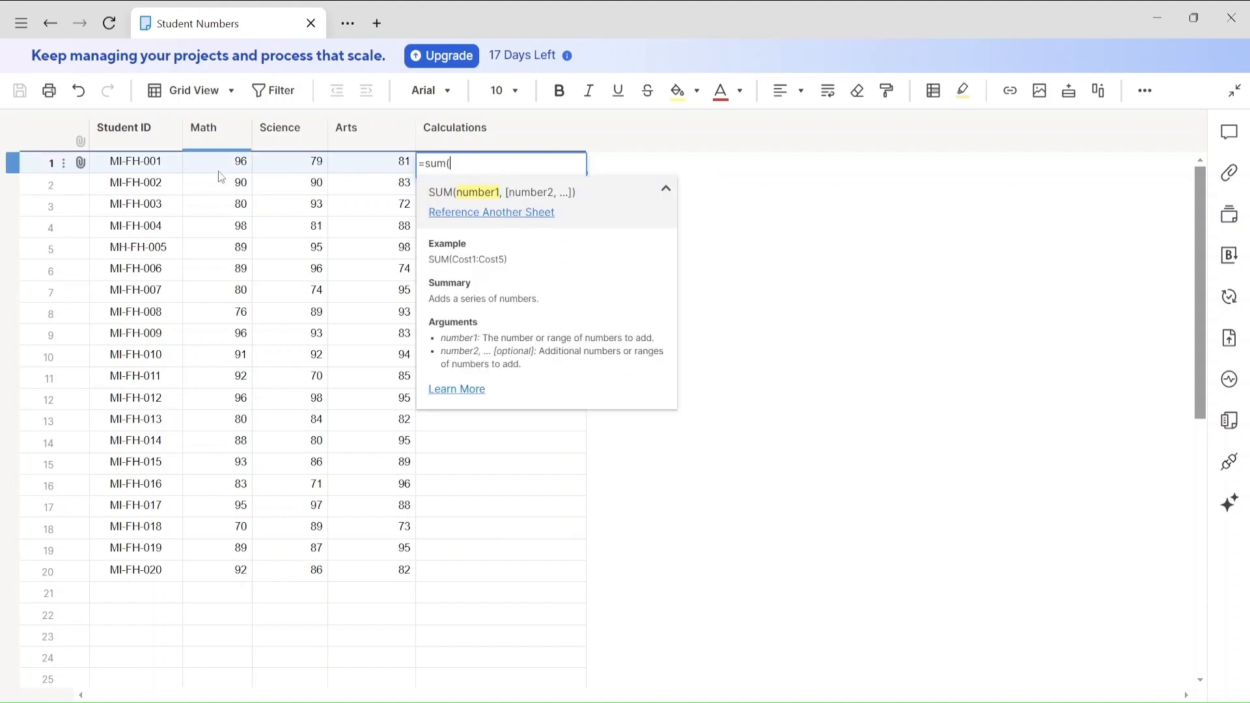
pyautogui.moveTo(218, 171); pyautogui.dragTo(373, 164)
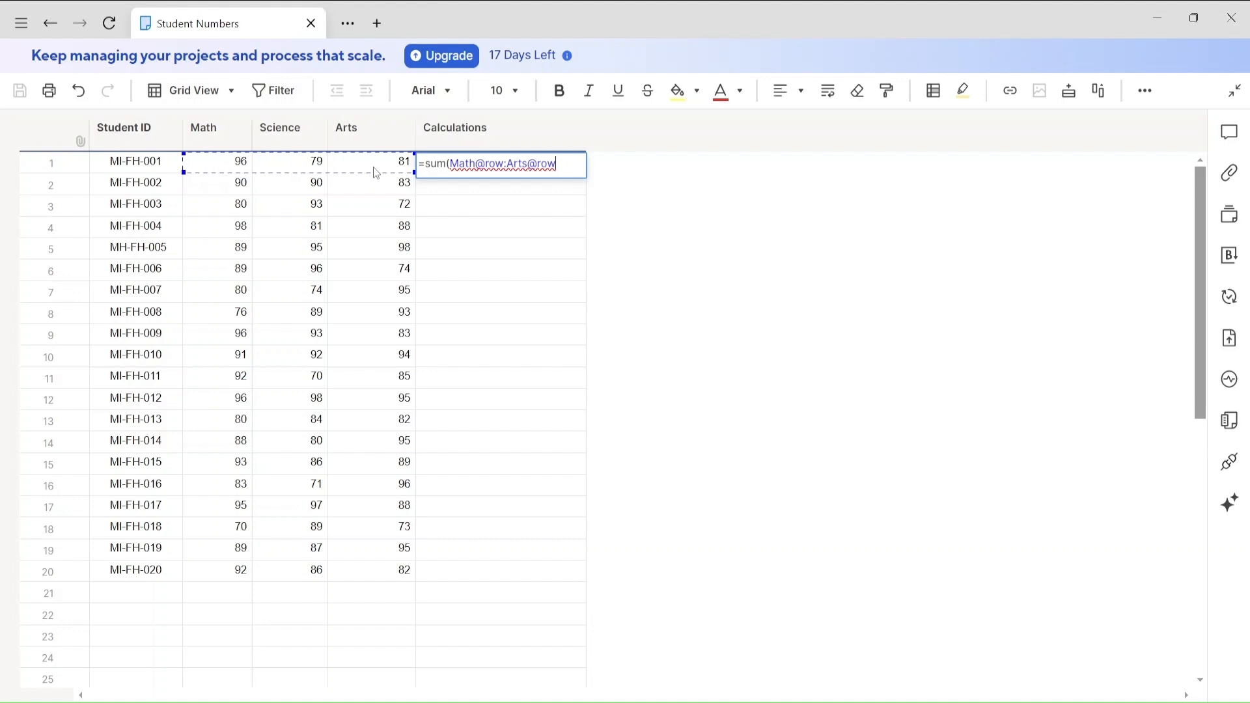
pyautogui.write(')')
pyautogui.press('Return')
# Check the row 1 Calculations formula and fill it down the column through row 20
pyautogui.click(465, 168)
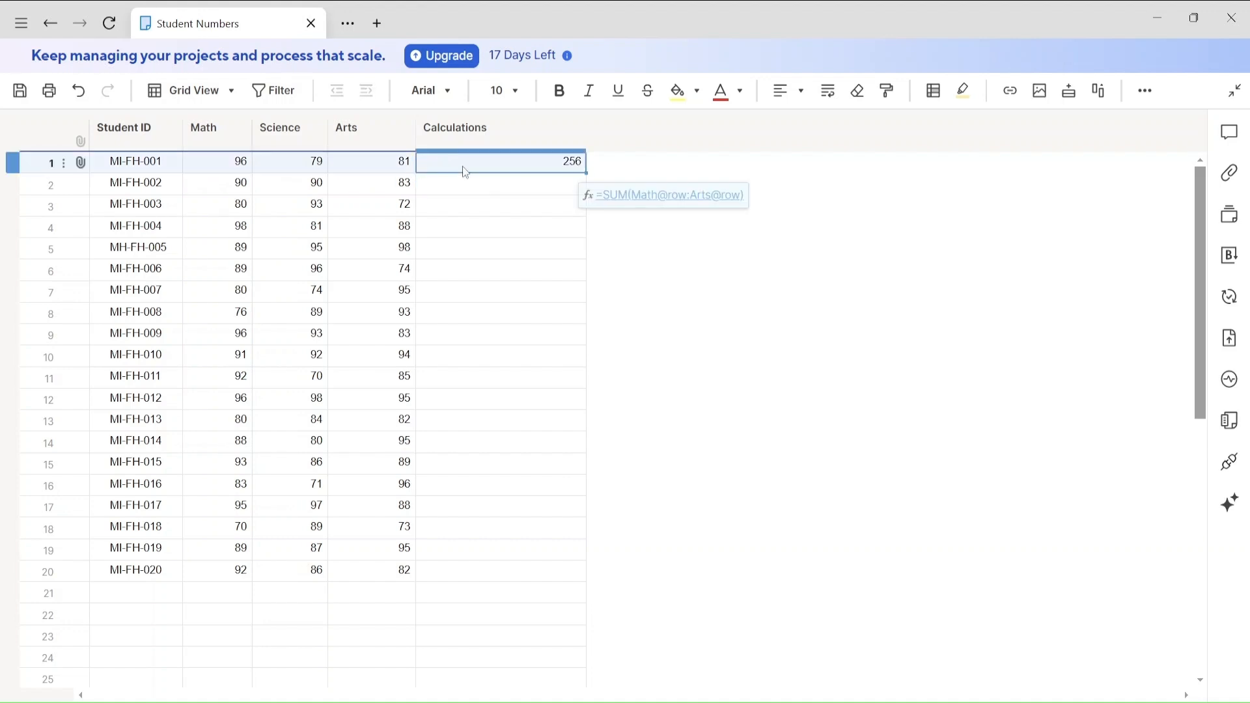
pyautogui.click(630, 199)
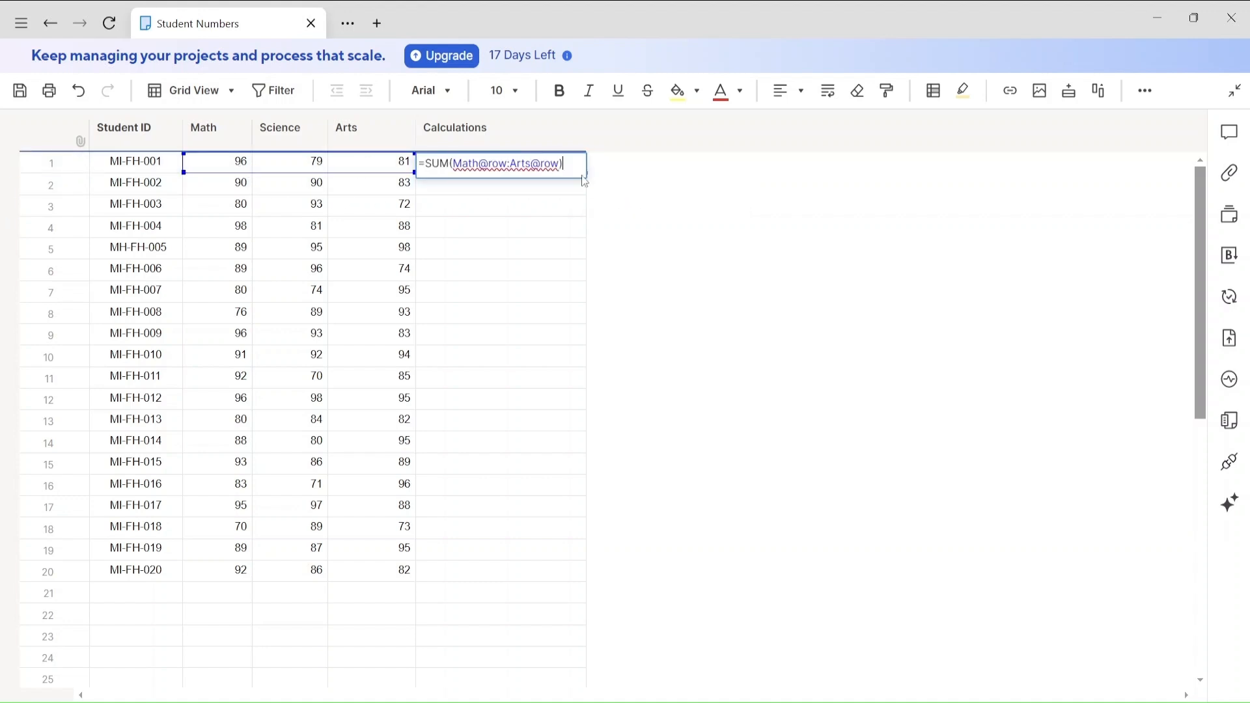
pyautogui.click(644, 184)
pyautogui.click(544, 165)
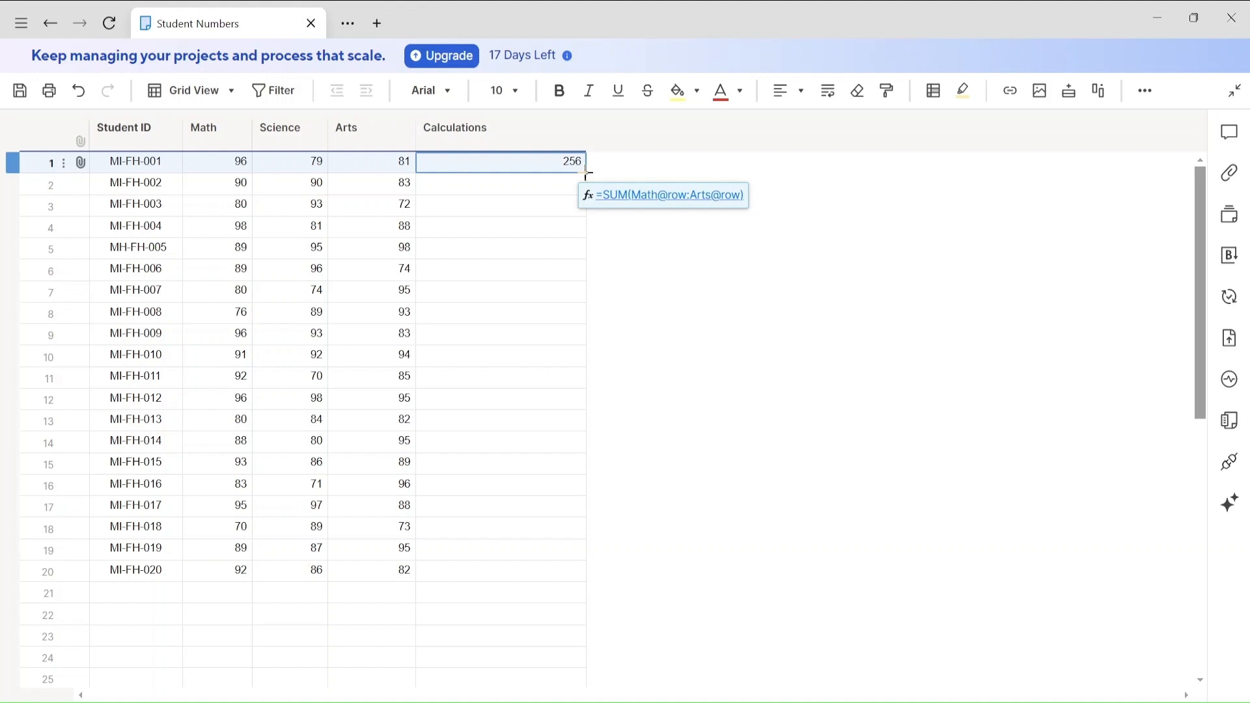
pyautogui.moveTo(587, 173); pyautogui.dragTo(568, 574)
pyautogui.click(627, 410)
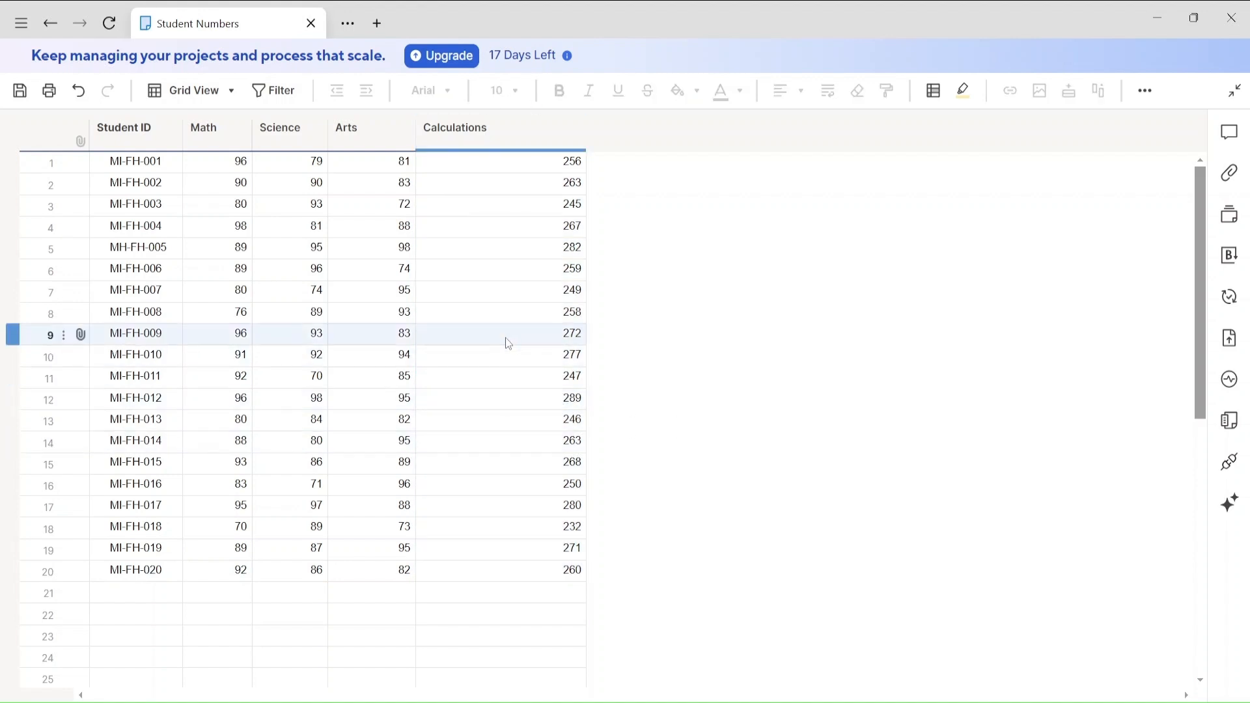
# Inspect the formula in the Calculations cell of row 16 without changing it
pyautogui.click(541, 492)
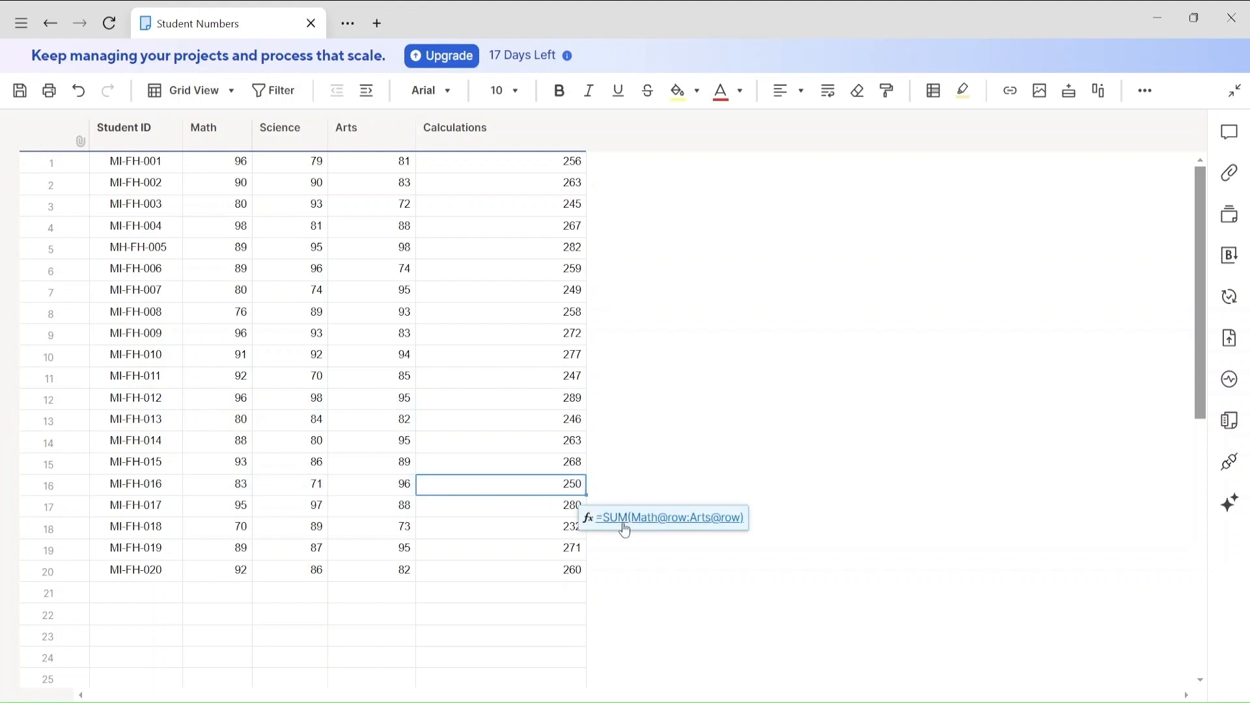
pyautogui.click(624, 521)
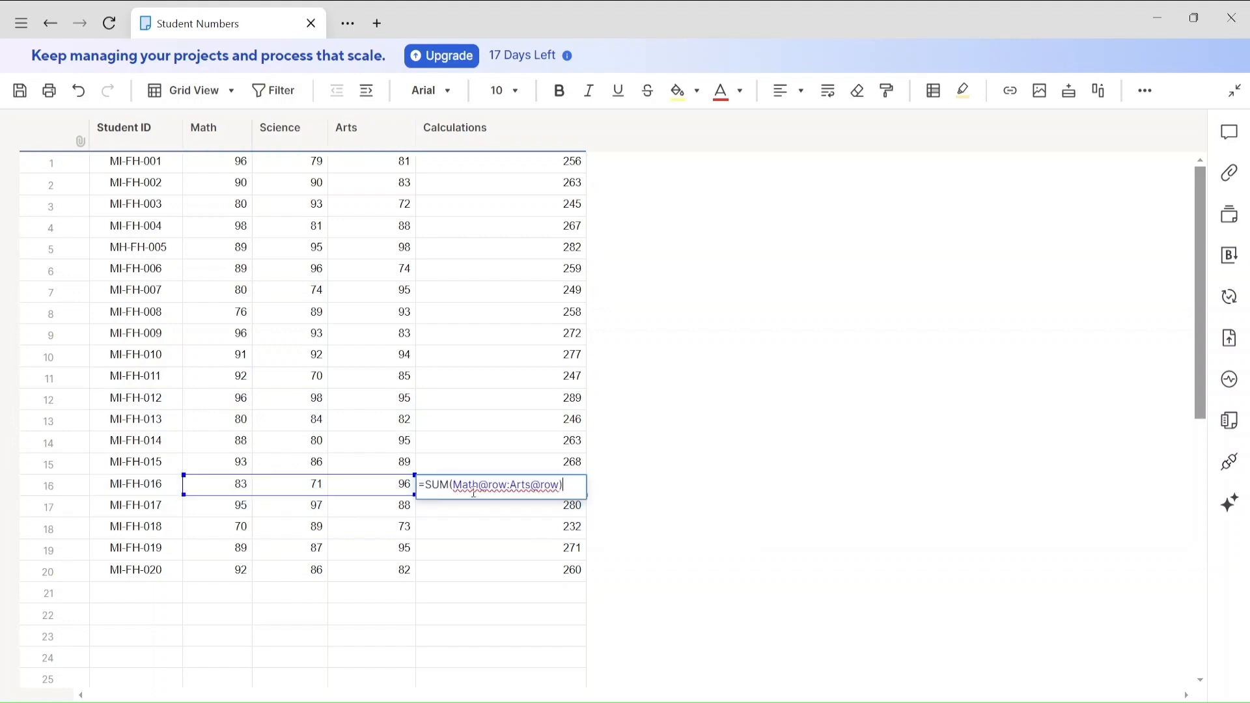
pyautogui.click(596, 506)
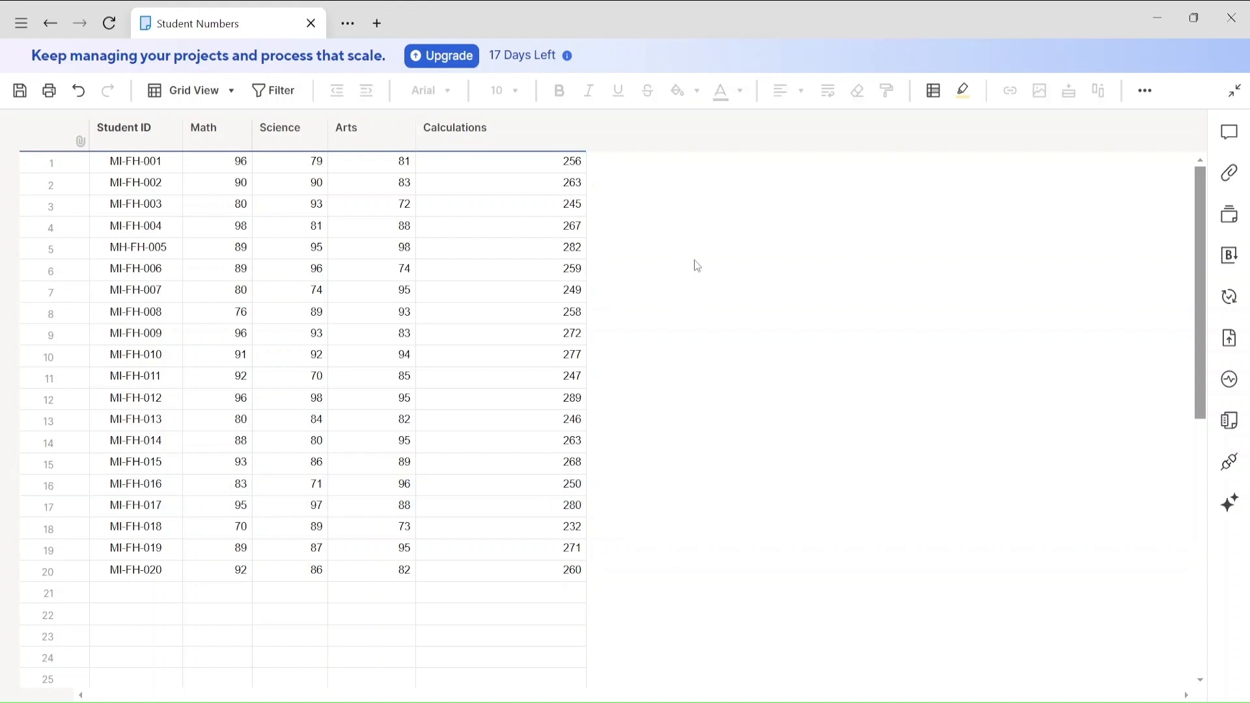
# Clear Calculations rows 1 to 20 and enter a formula in row 1 that sums Math1:Math20
pyautogui.moveTo(514, 164); pyautogui.dragTo(570, 580)
pyautogui.press('Delete')
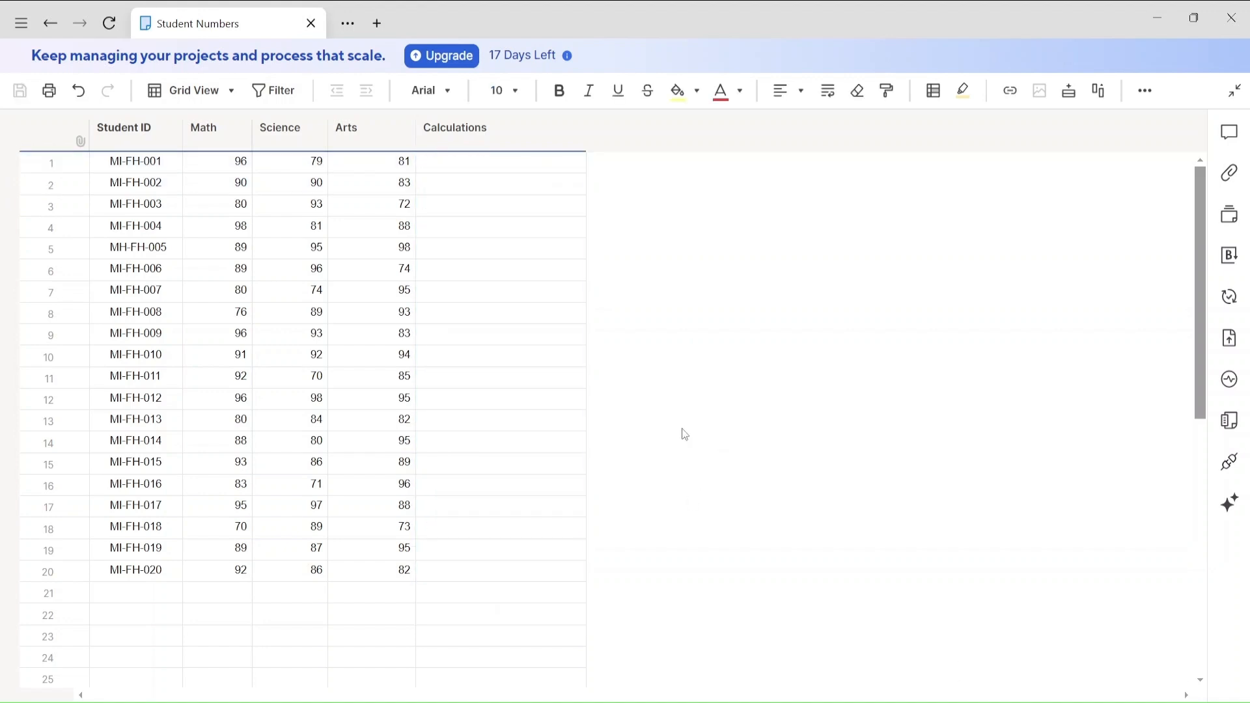
pyautogui.click(456, 166)
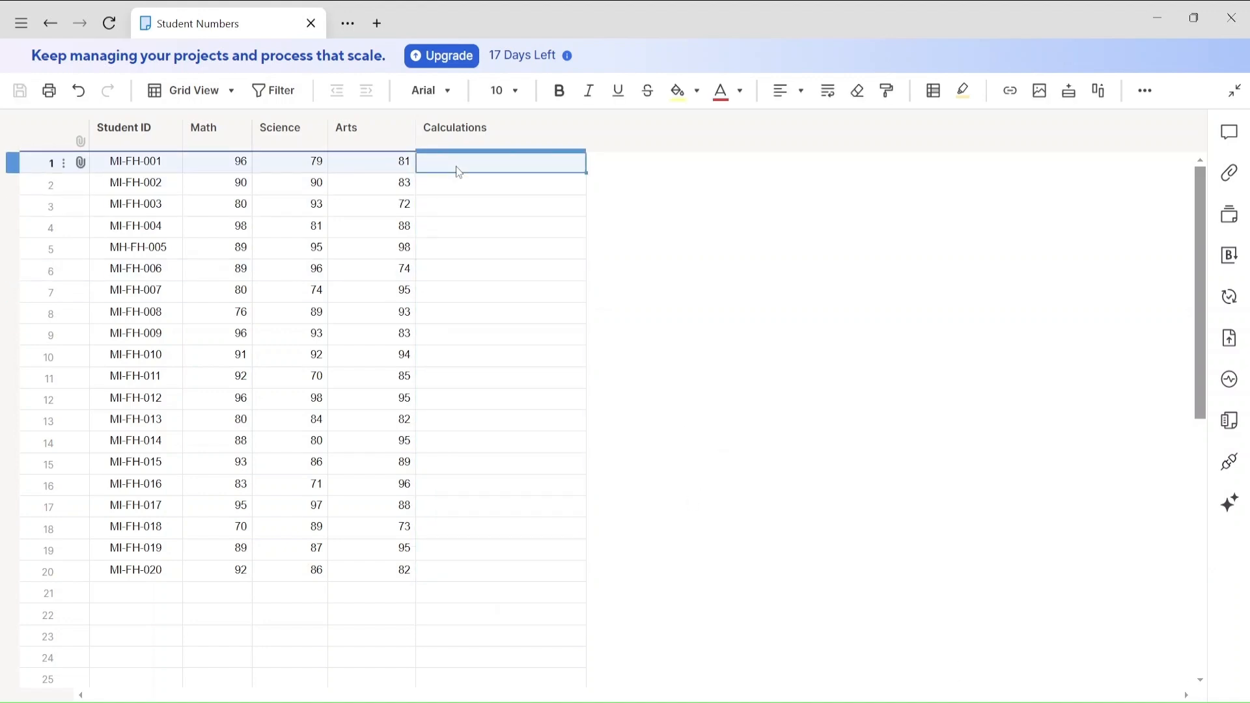
pyautogui.write('=sum(')
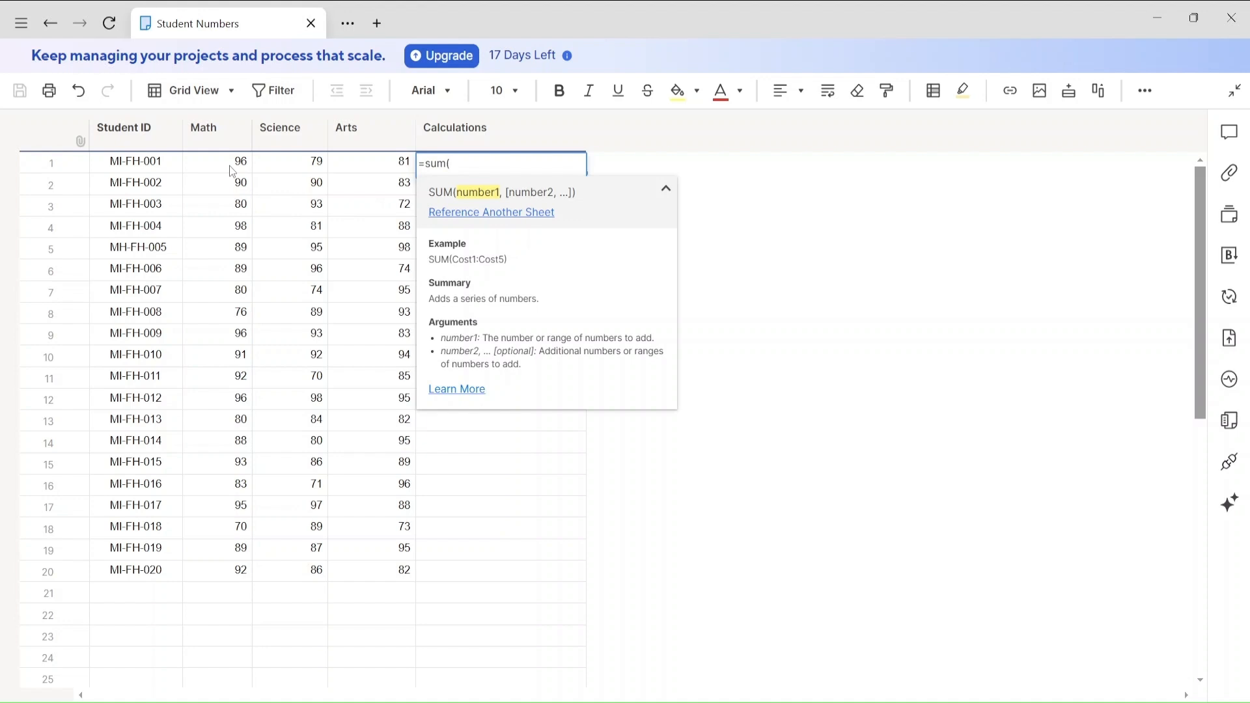
pyautogui.moveTo(232, 171); pyautogui.dragTo(230, 571)
pyautogui.write(')')
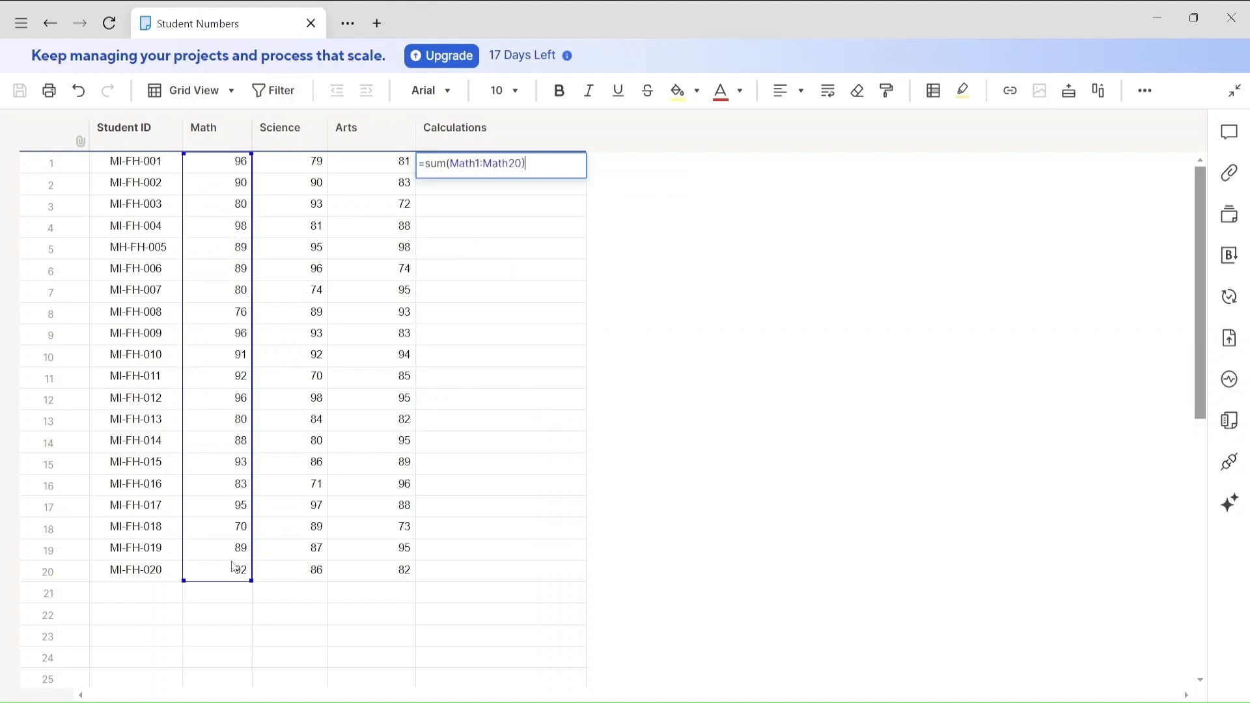
pyautogui.press('Return')
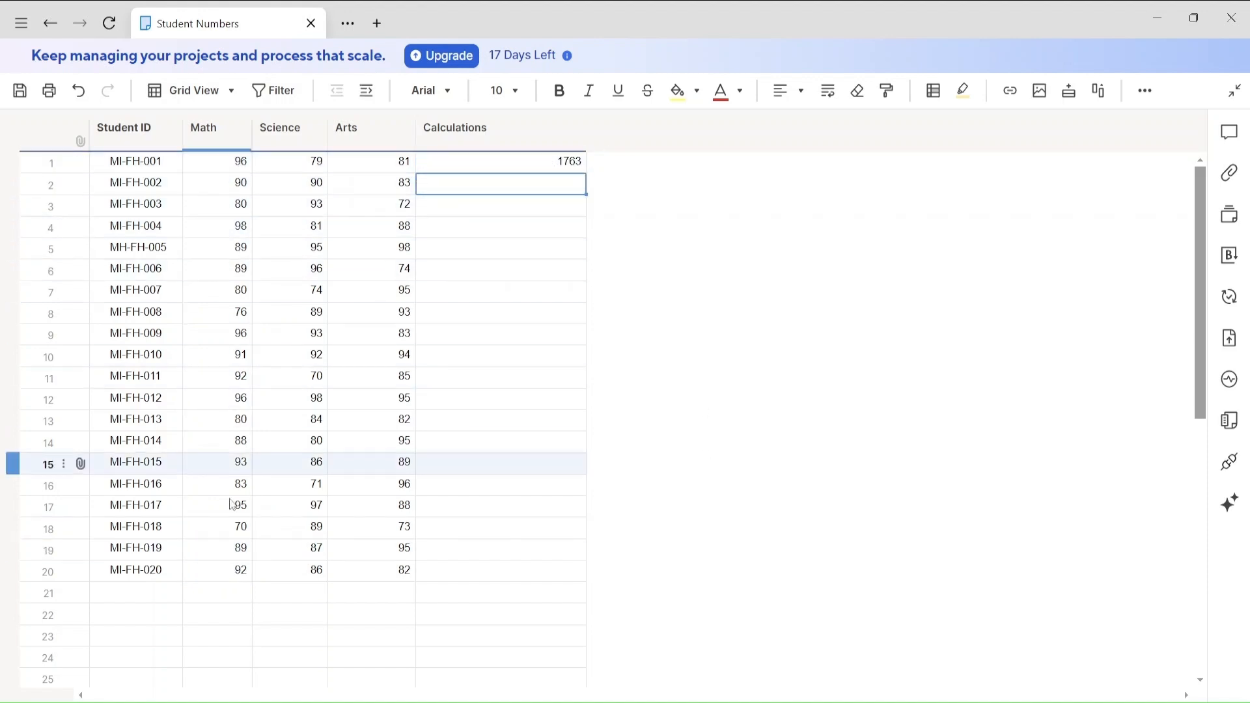
# Replace the row 1 Calculations formula with a MAX formula referencing the Music column of the Student Numbers2 sheet
pyautogui.click(536, 167)
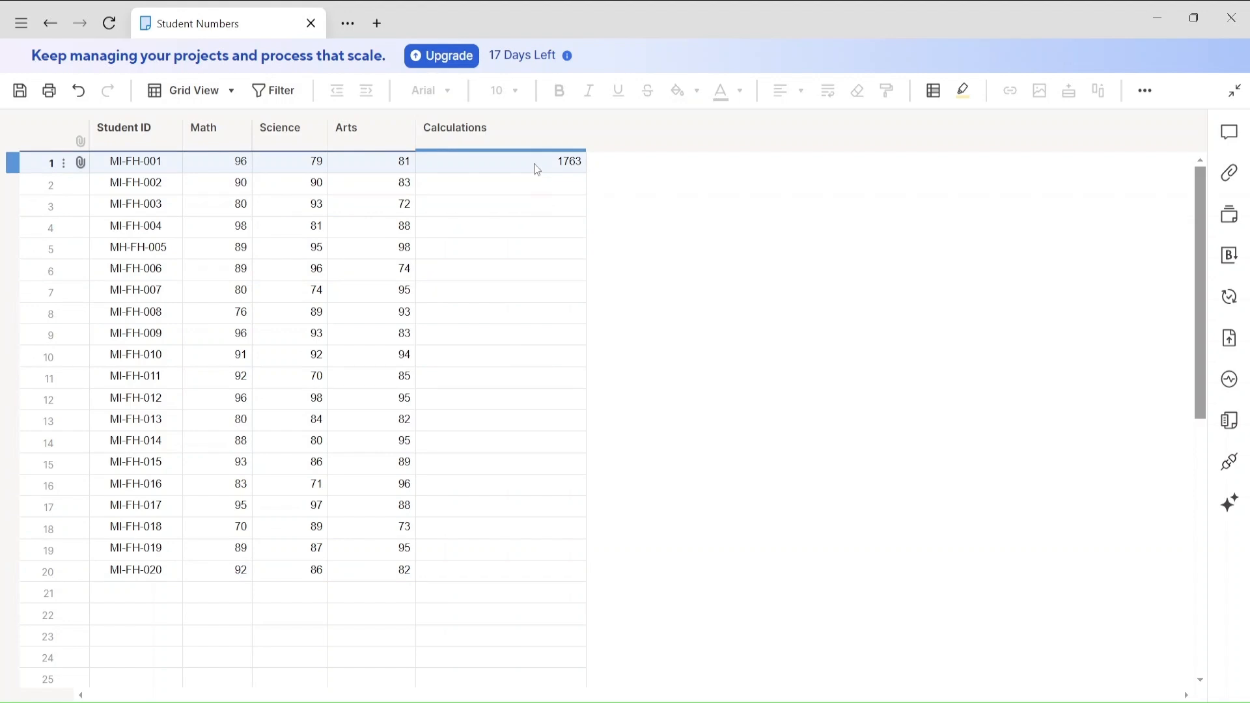
pyautogui.press('Delete')
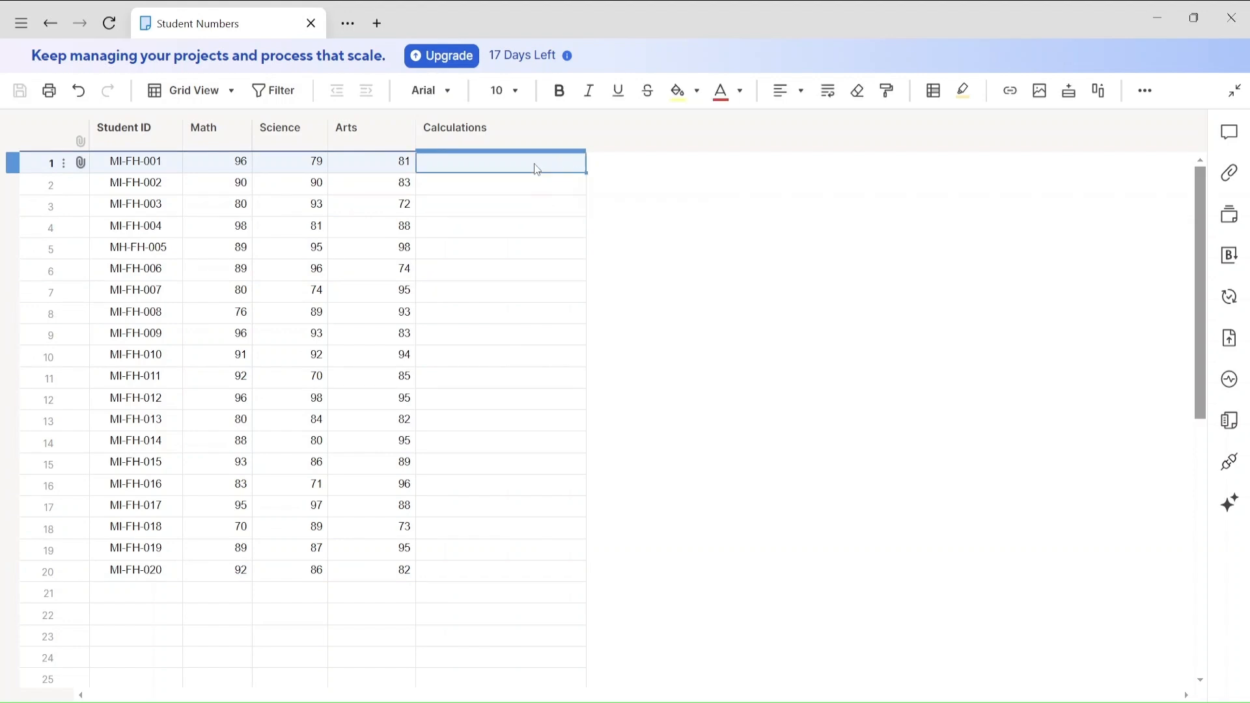
pyautogui.write('=')
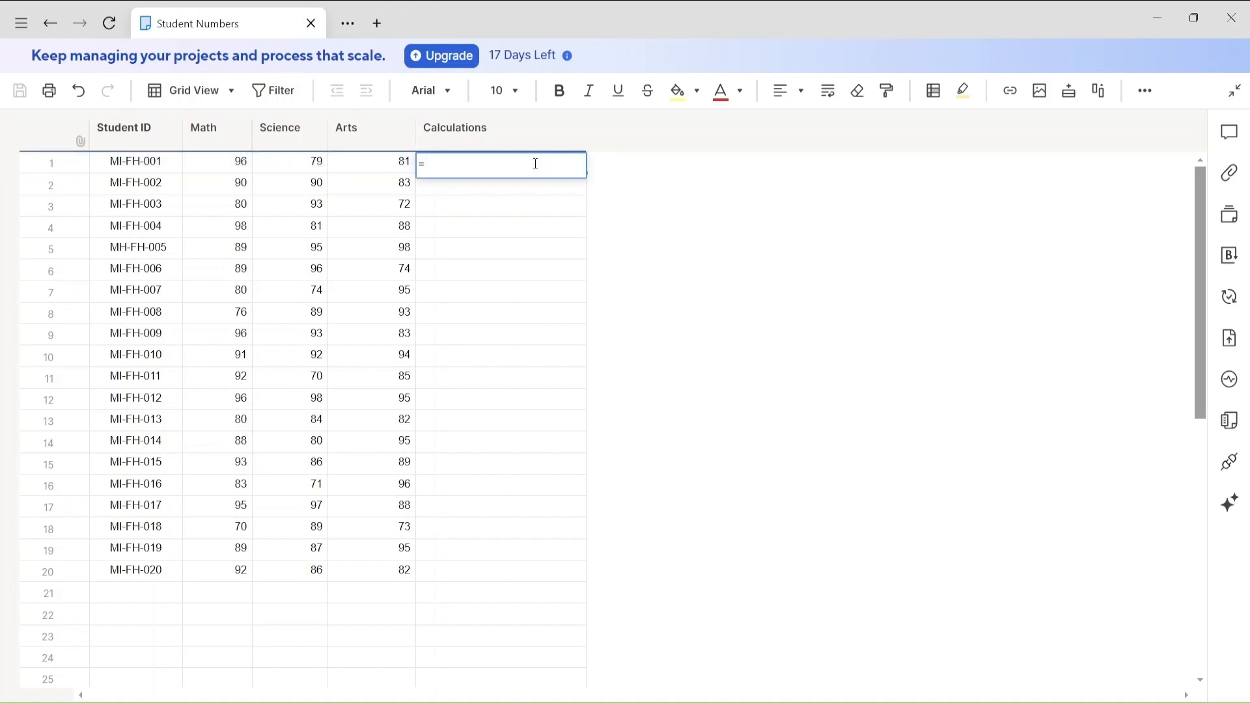
pyautogui.write('max(')
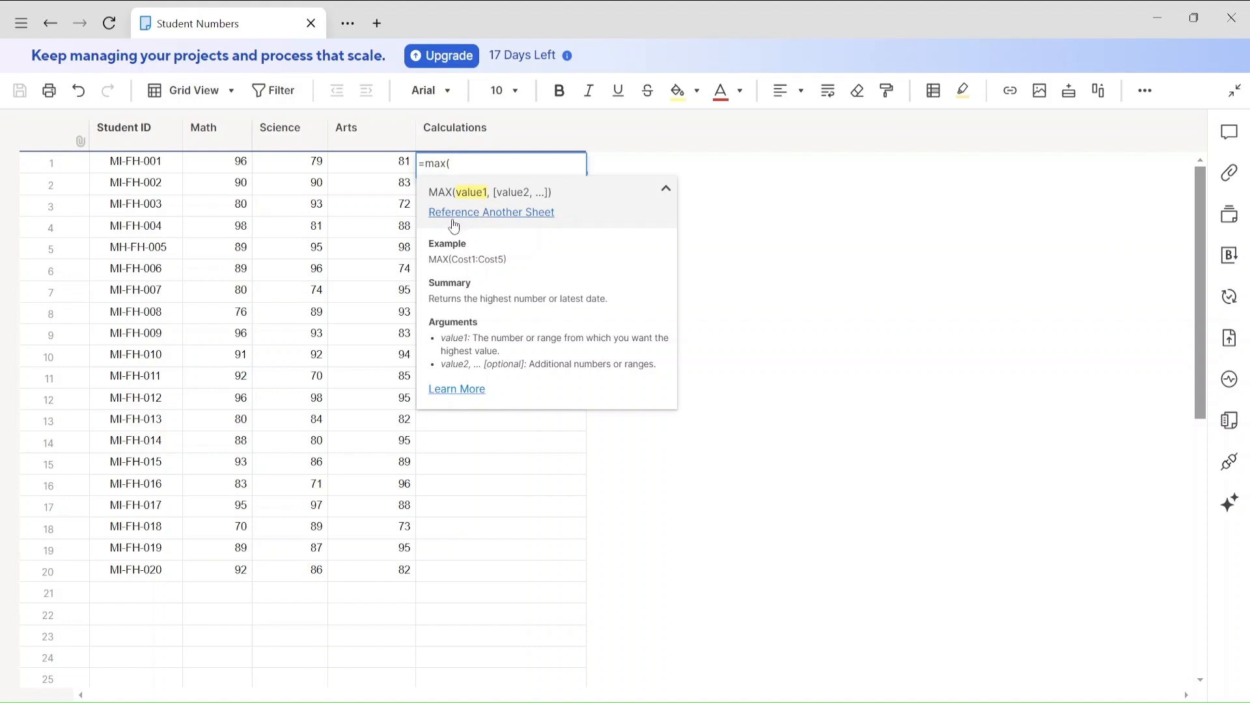
pyautogui.click(483, 217)
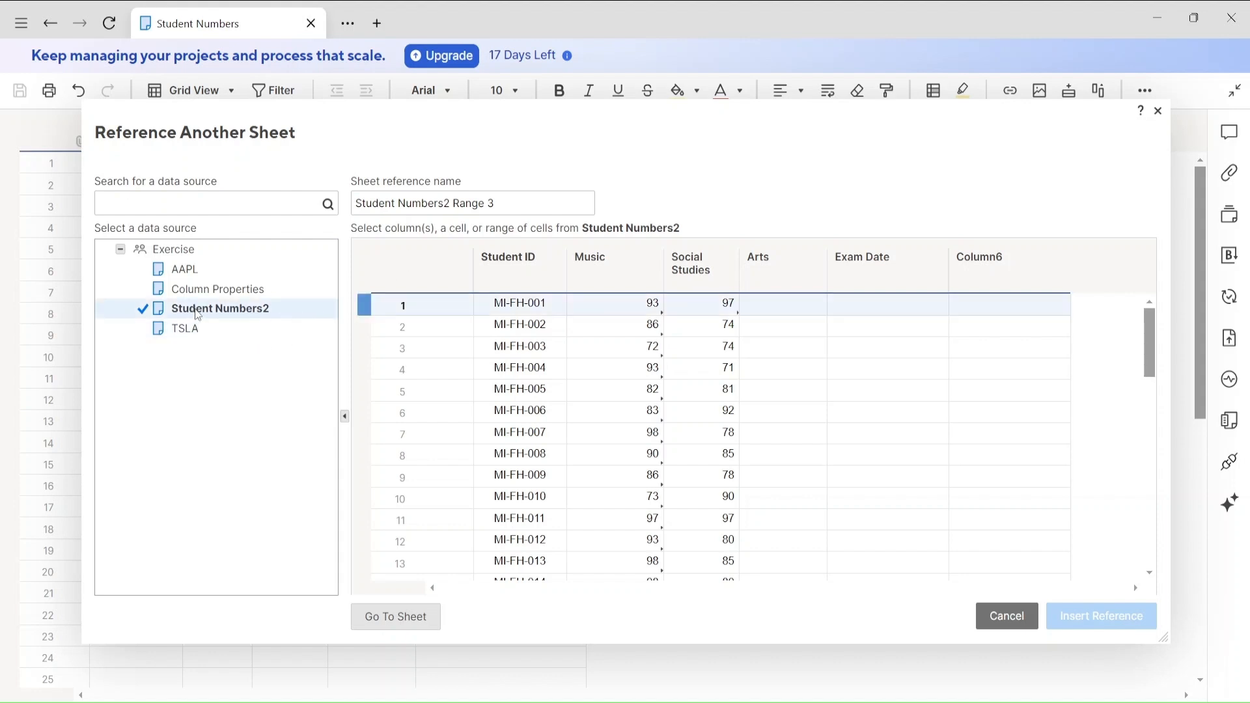
pyautogui.click(653, 393)
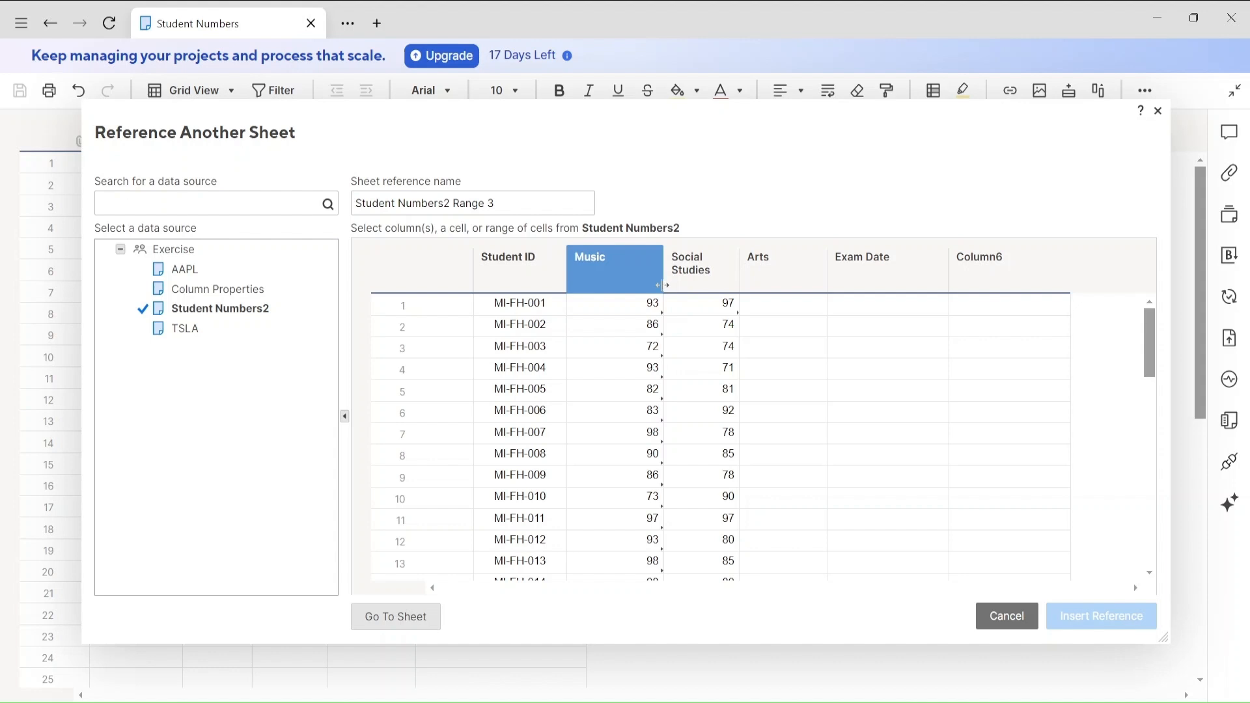
pyautogui.click(624, 276)
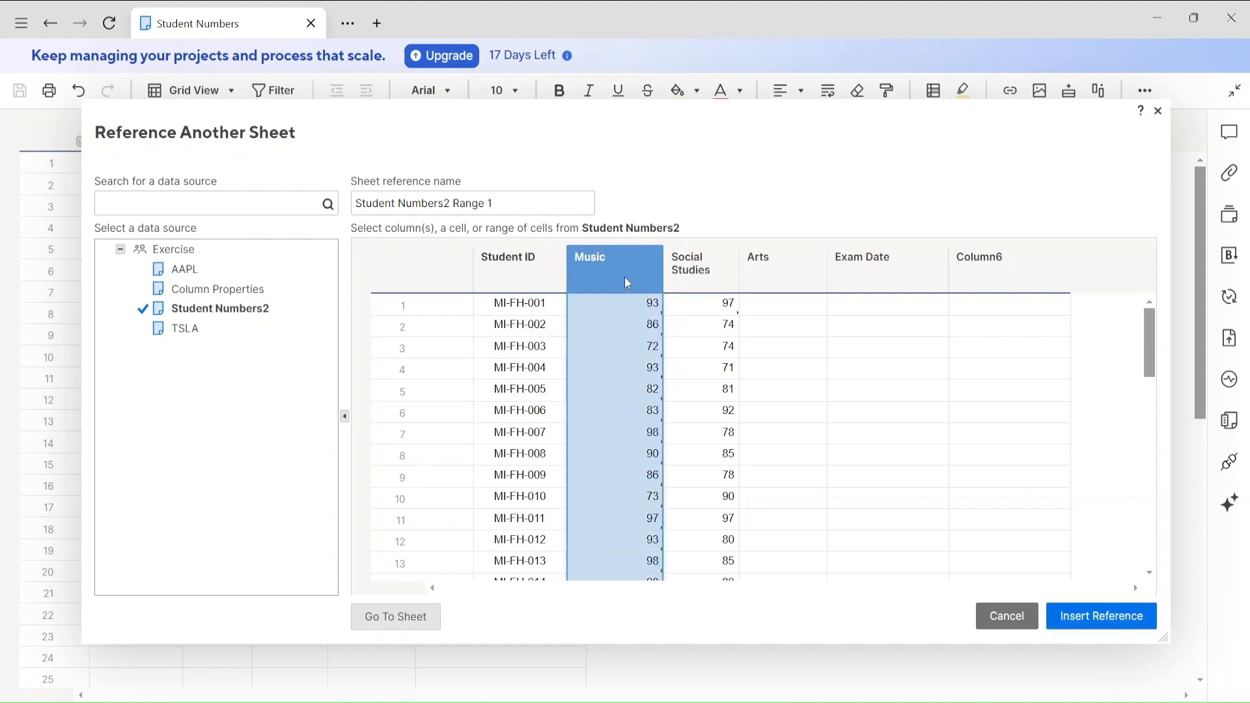
pyautogui.click(1101, 617)
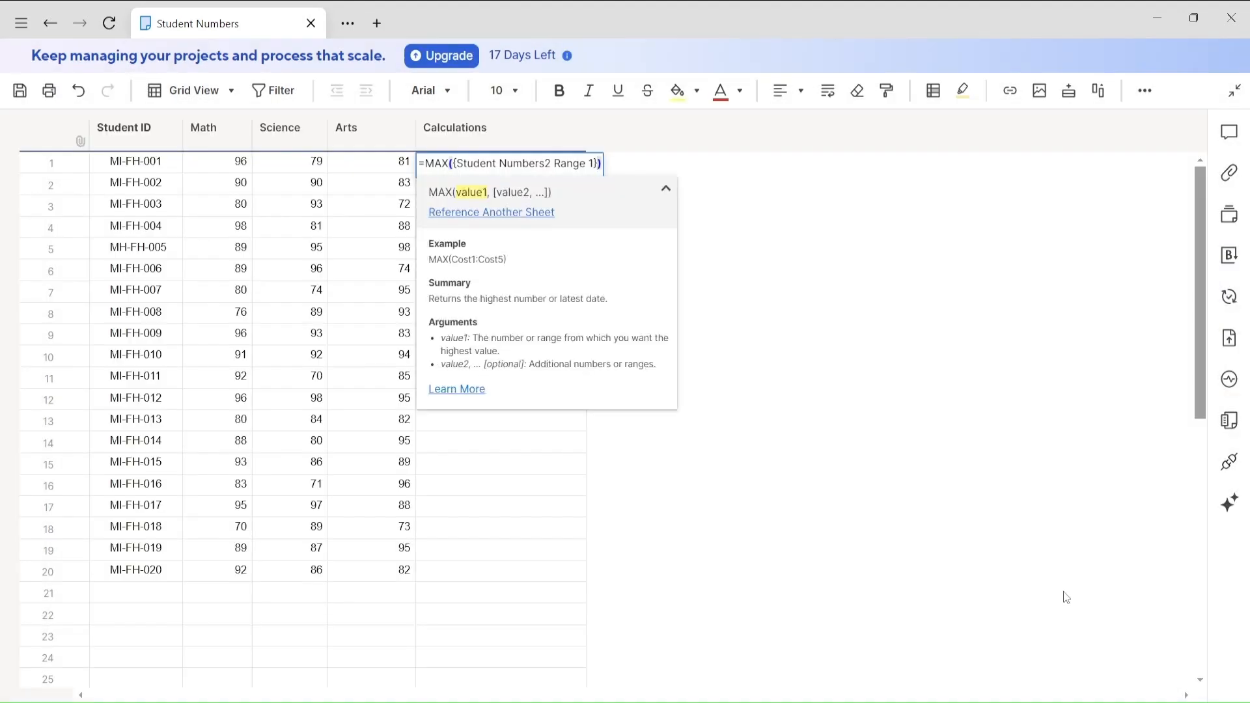
pyautogui.press('Return')
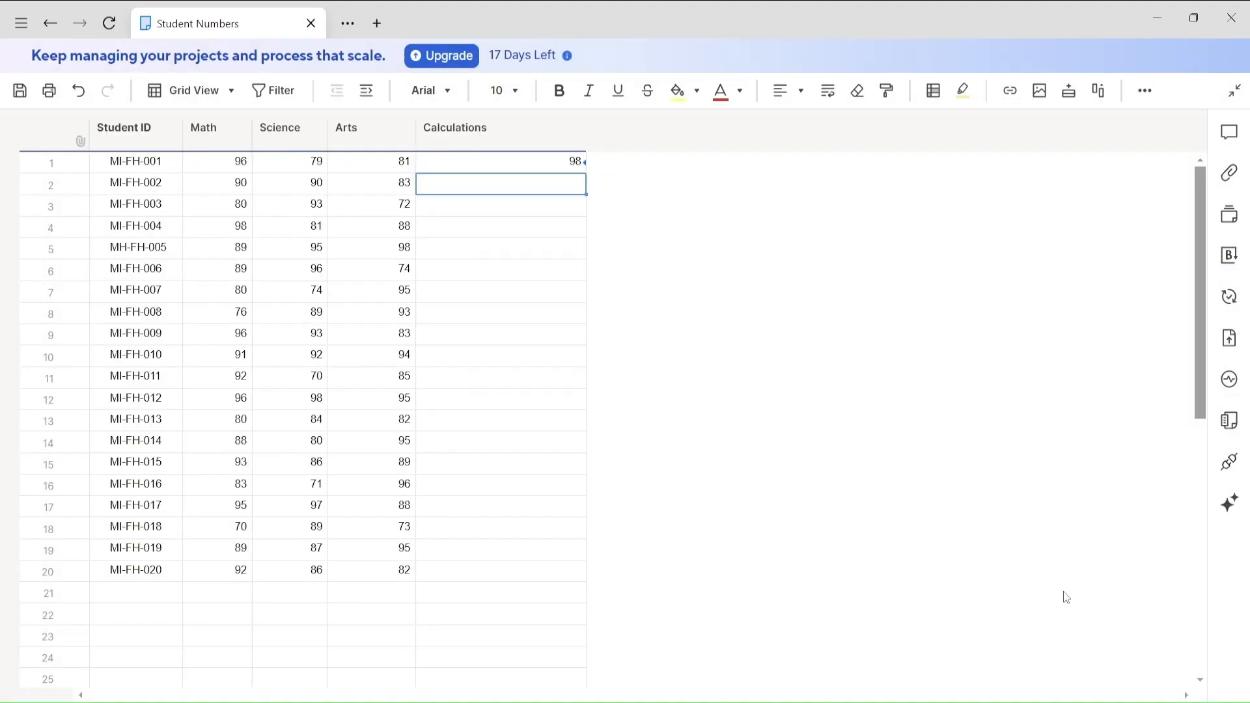
# Review the row 1 Calculations formula and change its function to MIN
pyautogui.click(503, 168)
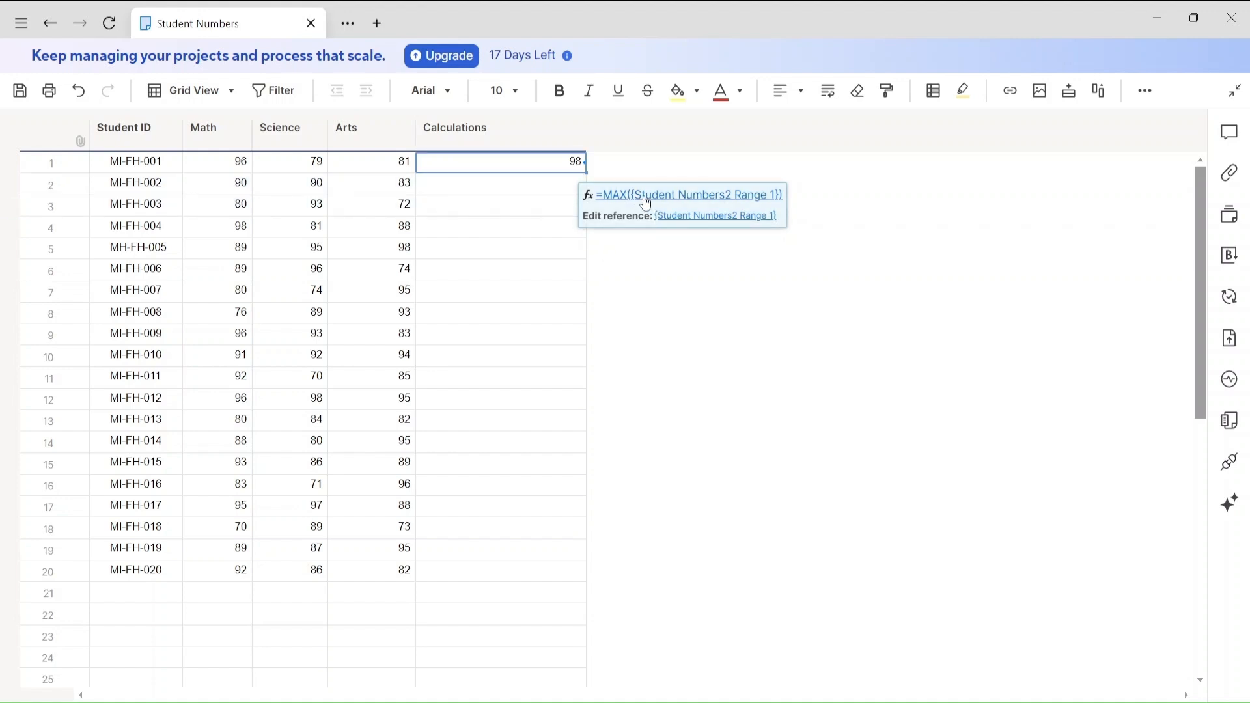
pyautogui.click(702, 337)
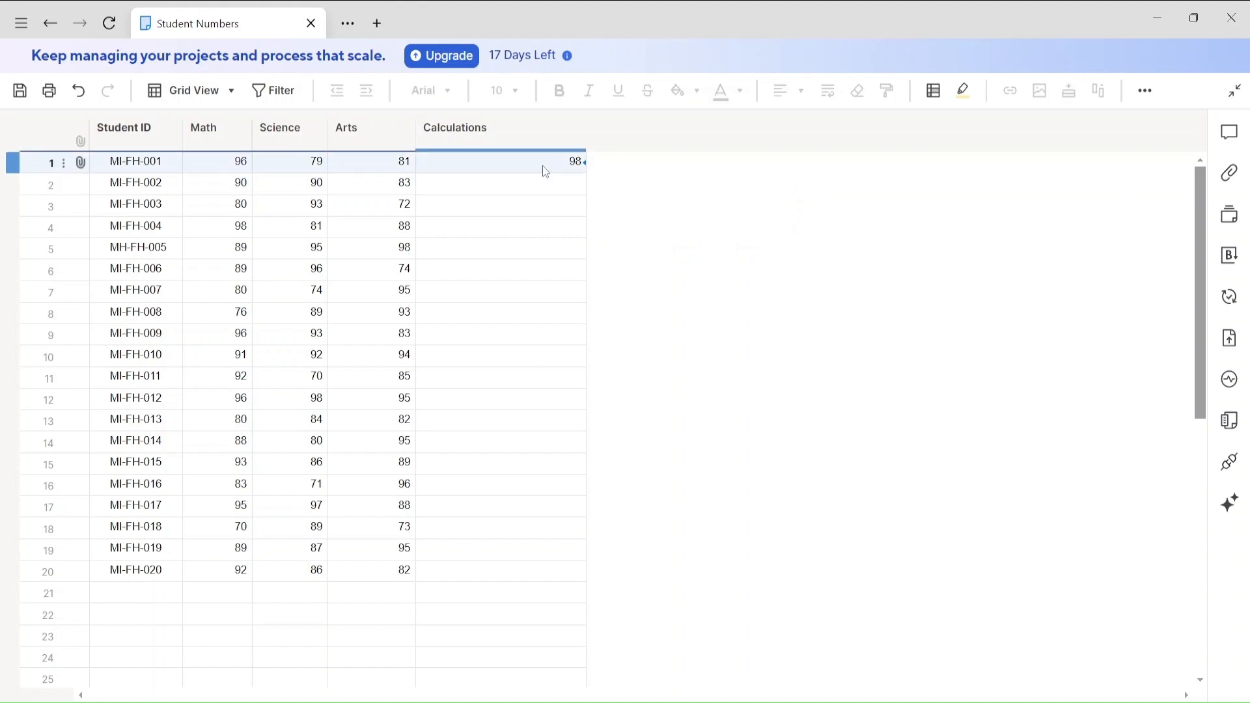
pyautogui.click(543, 166)
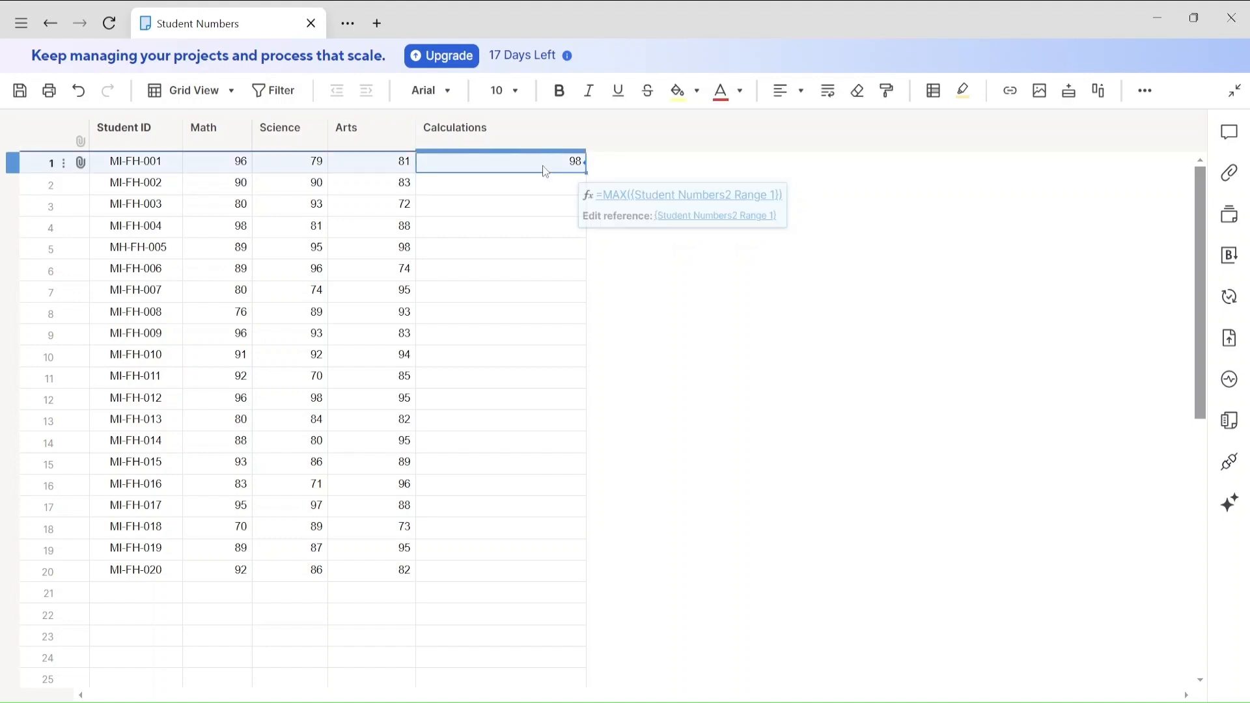
pyautogui.click(635, 204)
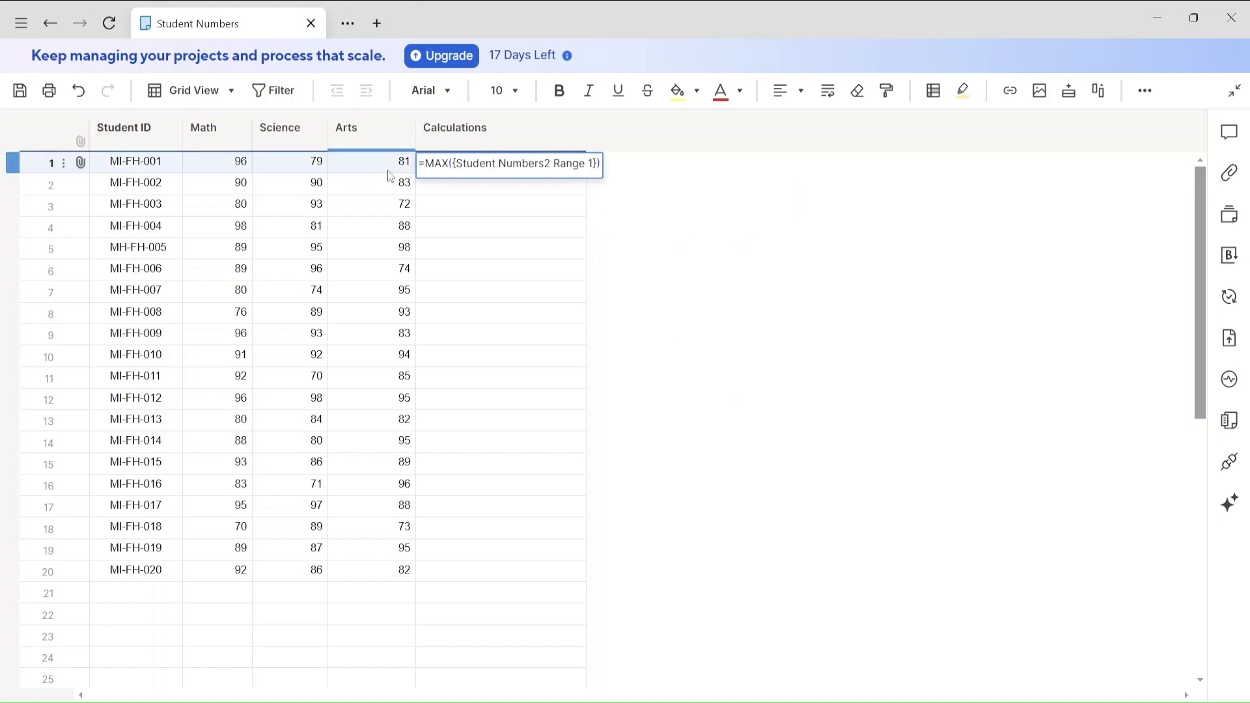
pyautogui.doubleClick(427, 165)
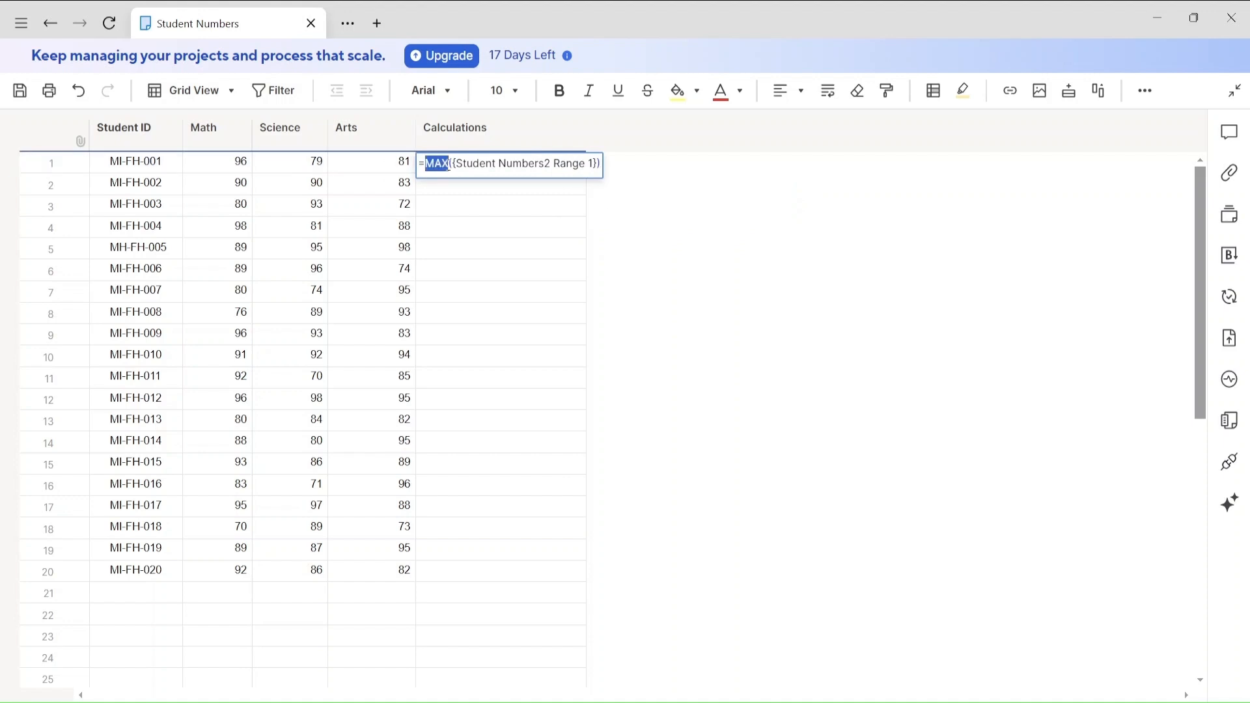
pyautogui.write('min')
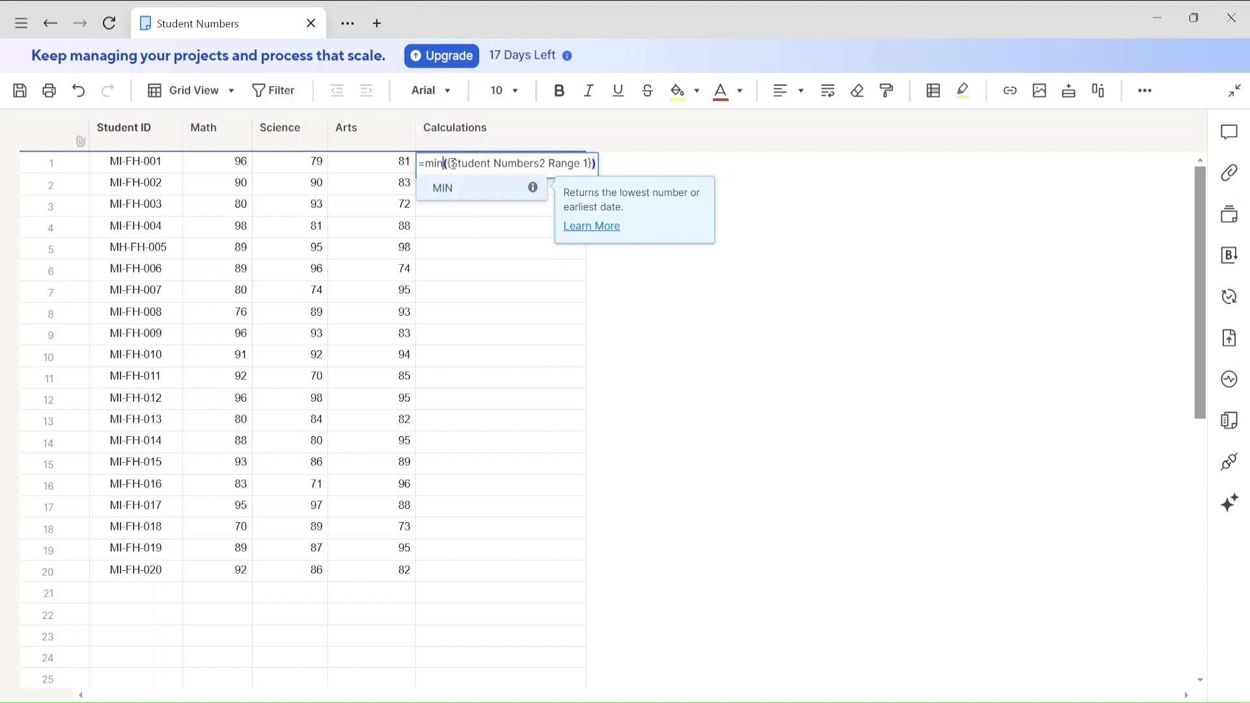
# Replace the argument of the row 1 MIN formula with a reference to the Social Studies column of the Student Numbers2 sheet
pyautogui.moveTo(448, 163); pyautogui.dragTo(585, 164)
pyautogui.press('BackSpace')
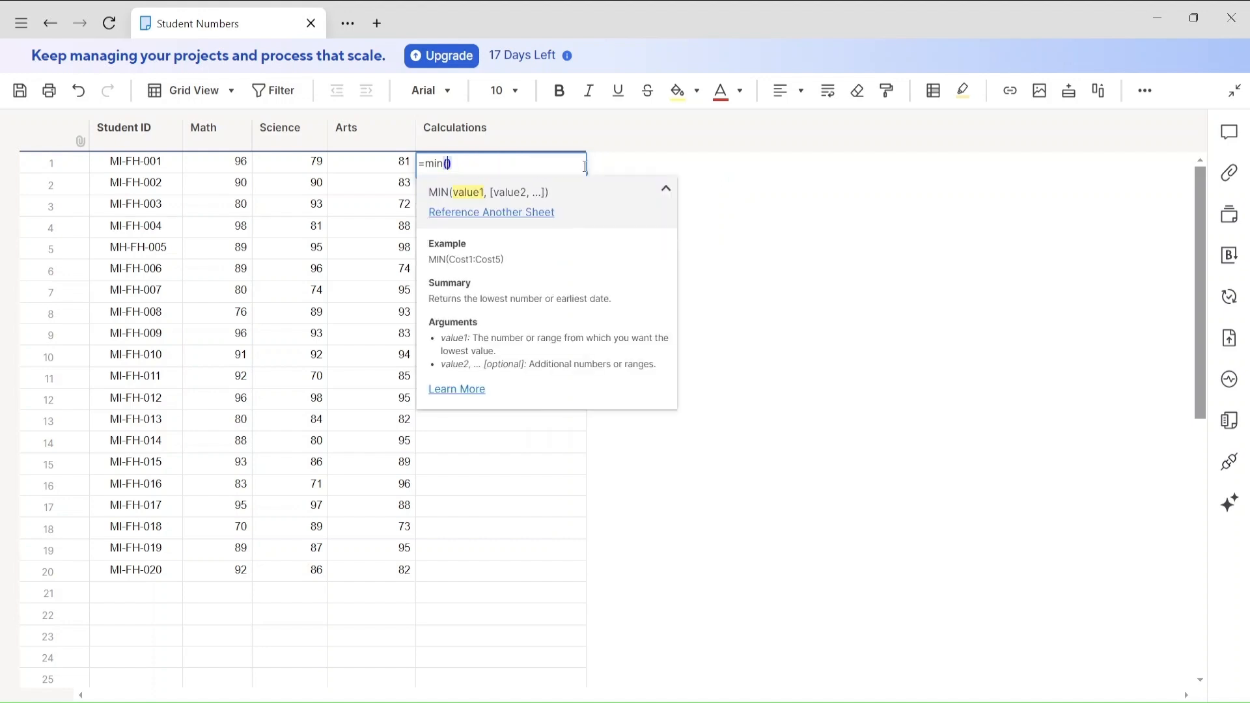
pyautogui.click(490, 213)
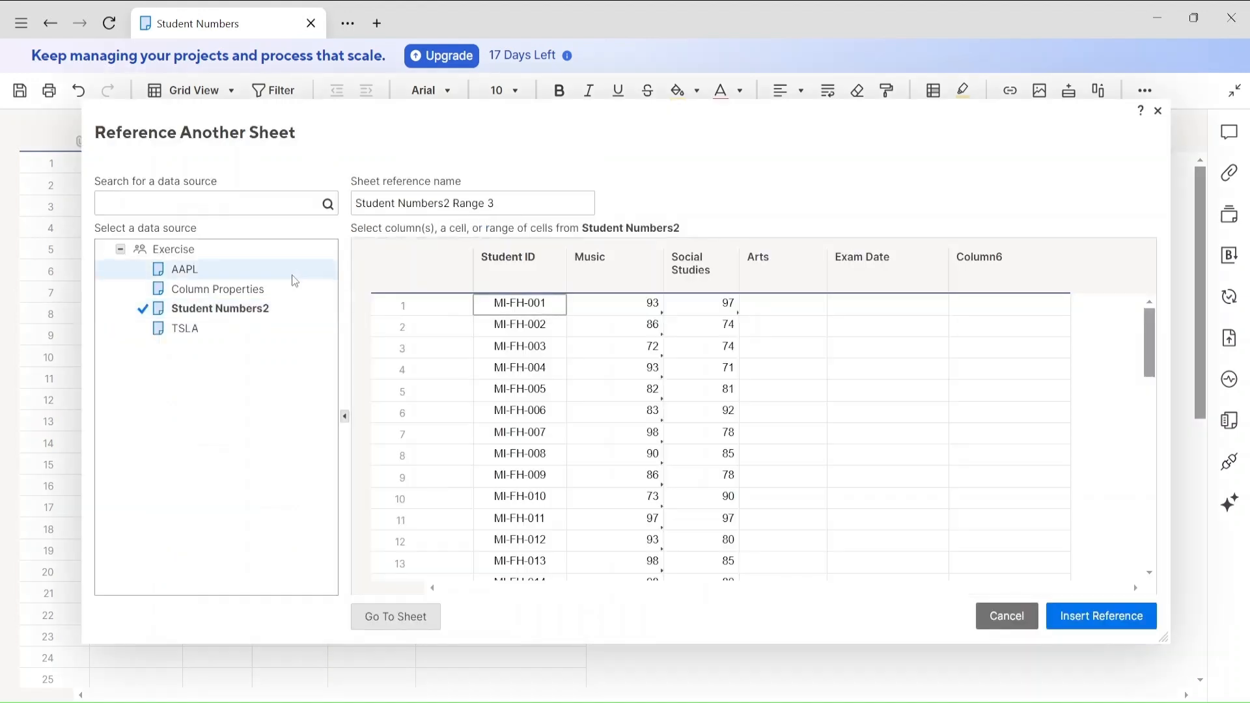
pyautogui.click(691, 271)
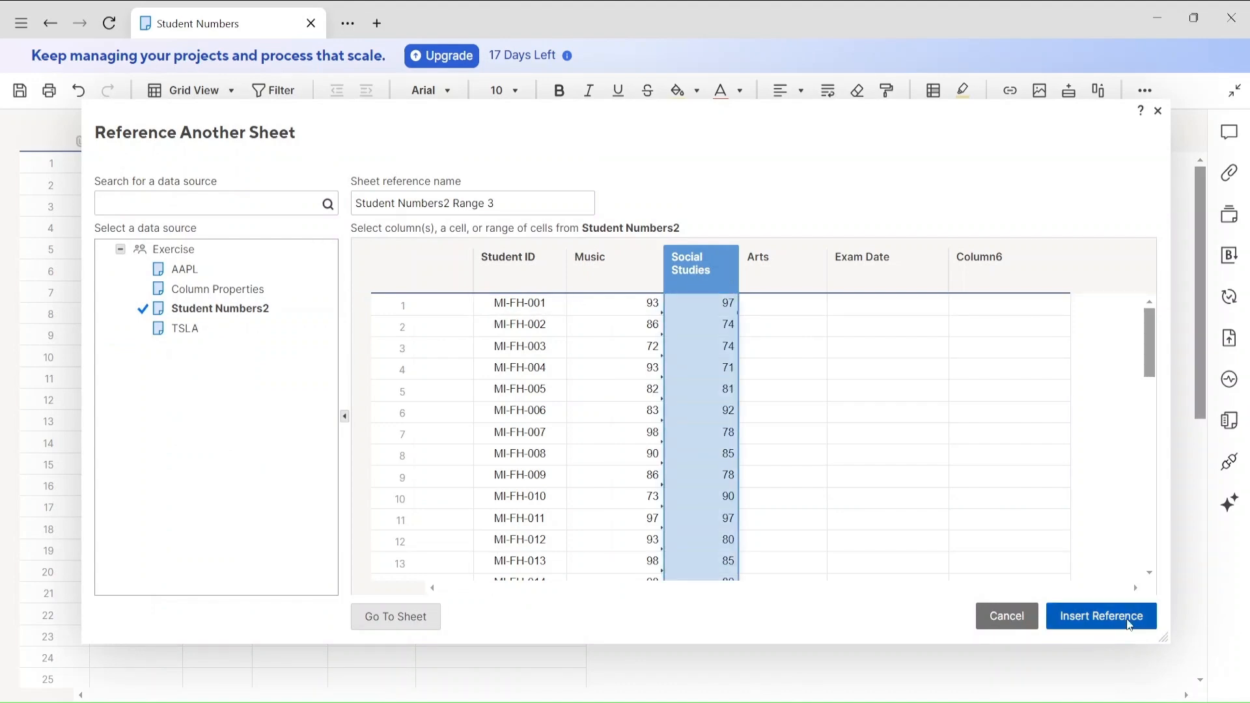
pyautogui.click(1088, 617)
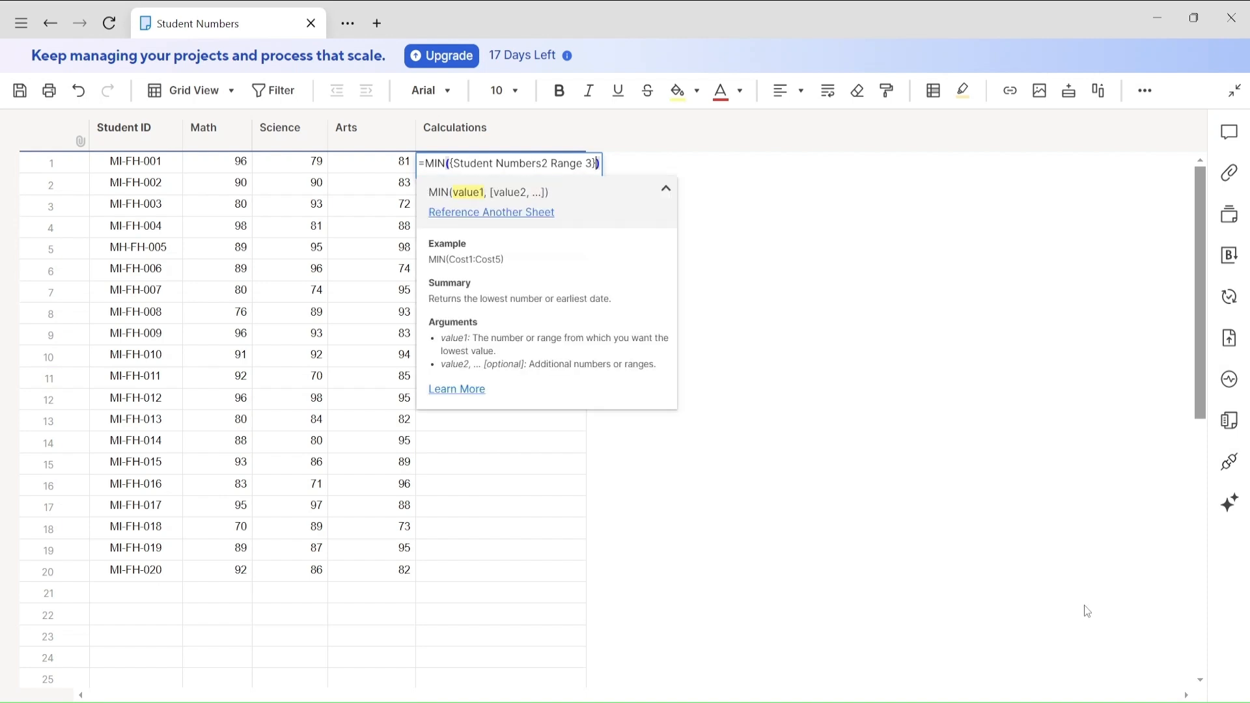
pyautogui.press('Return')
# Clear the row 1 Calculations cell and enter an AVG formula over Math1:Math20
pyautogui.click(544, 168)
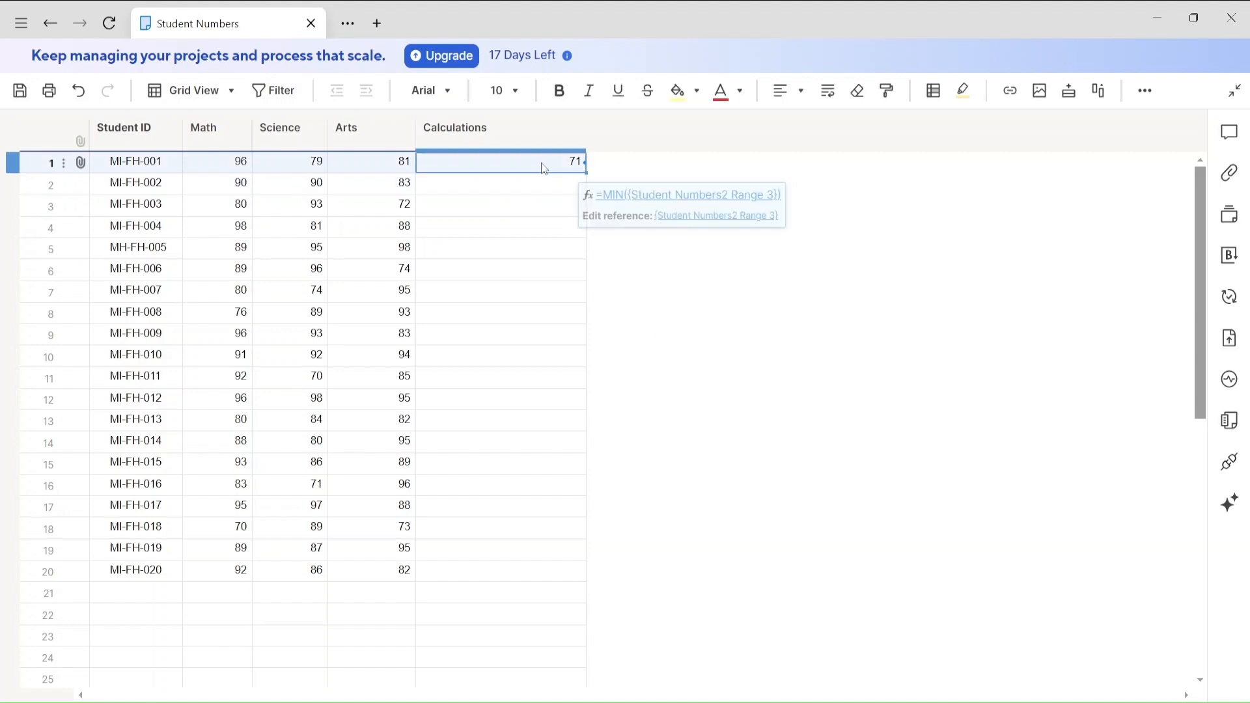
pyautogui.press('Delete')
pyautogui.click(481, 164)
pyautogui.click(479, 161)
pyautogui.write('=avd')
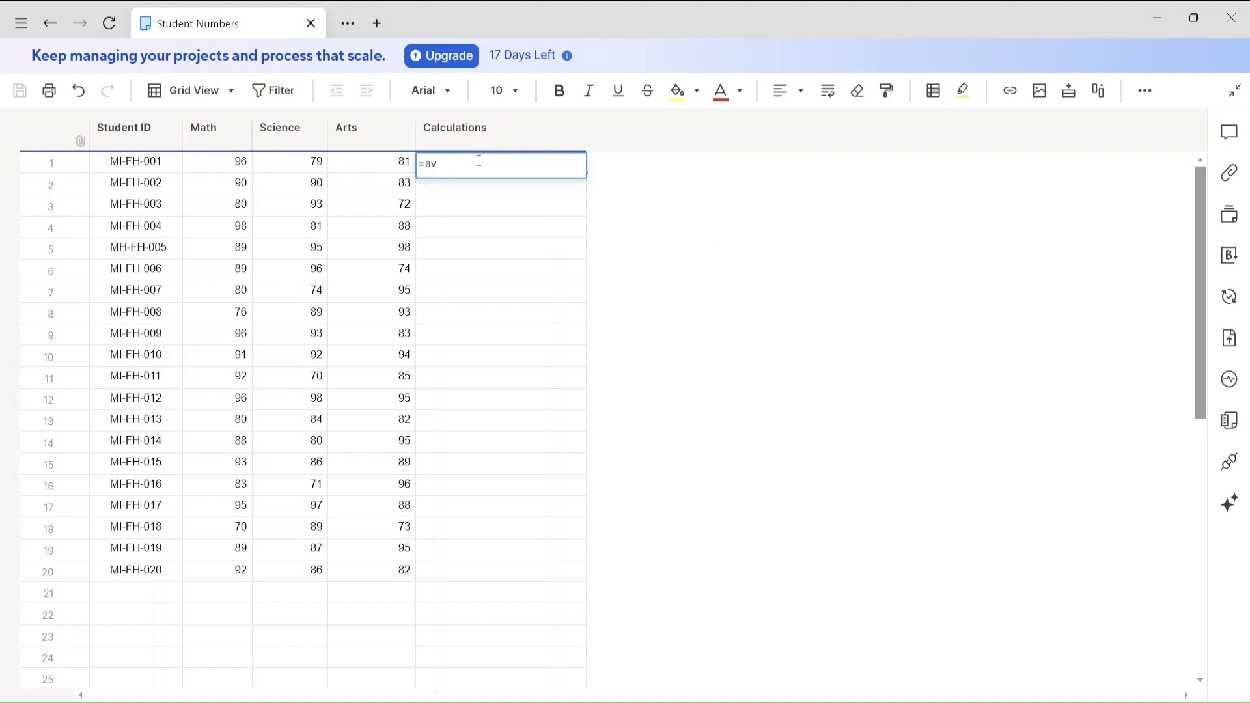
pyautogui.press('BackSpace')
pyautogui.write('g(')
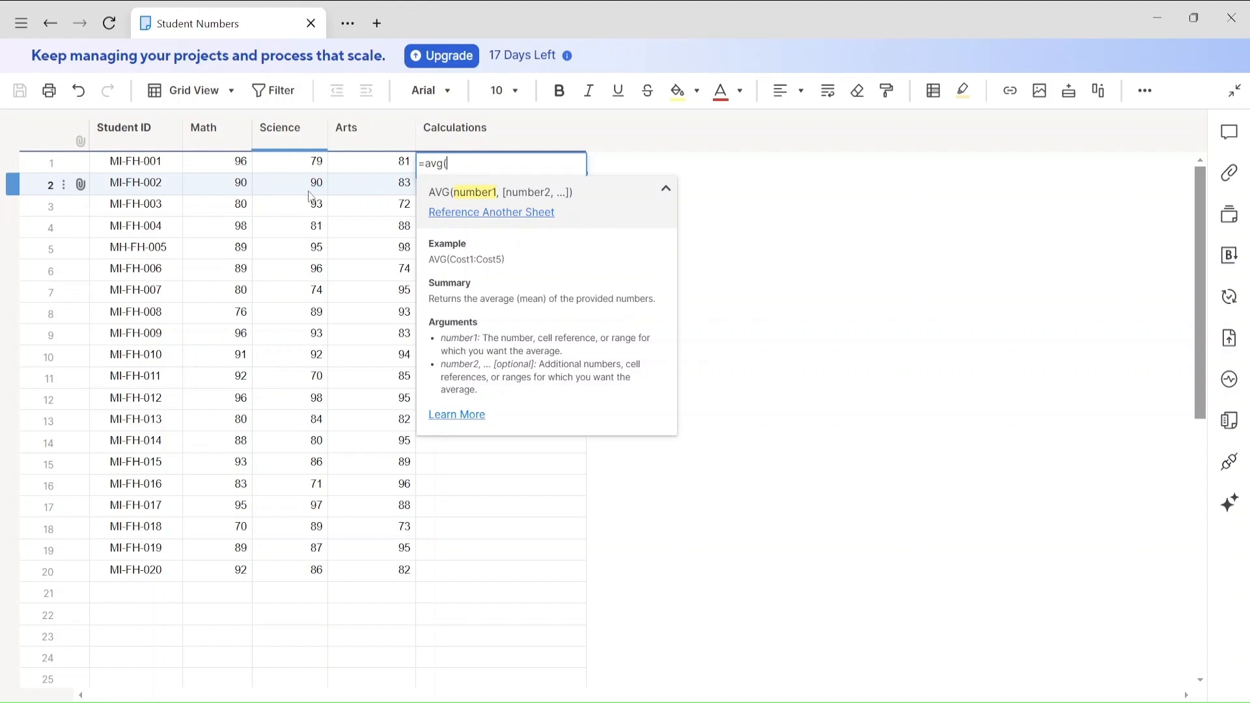
pyautogui.moveTo(224, 162); pyautogui.dragTo(249, 591)
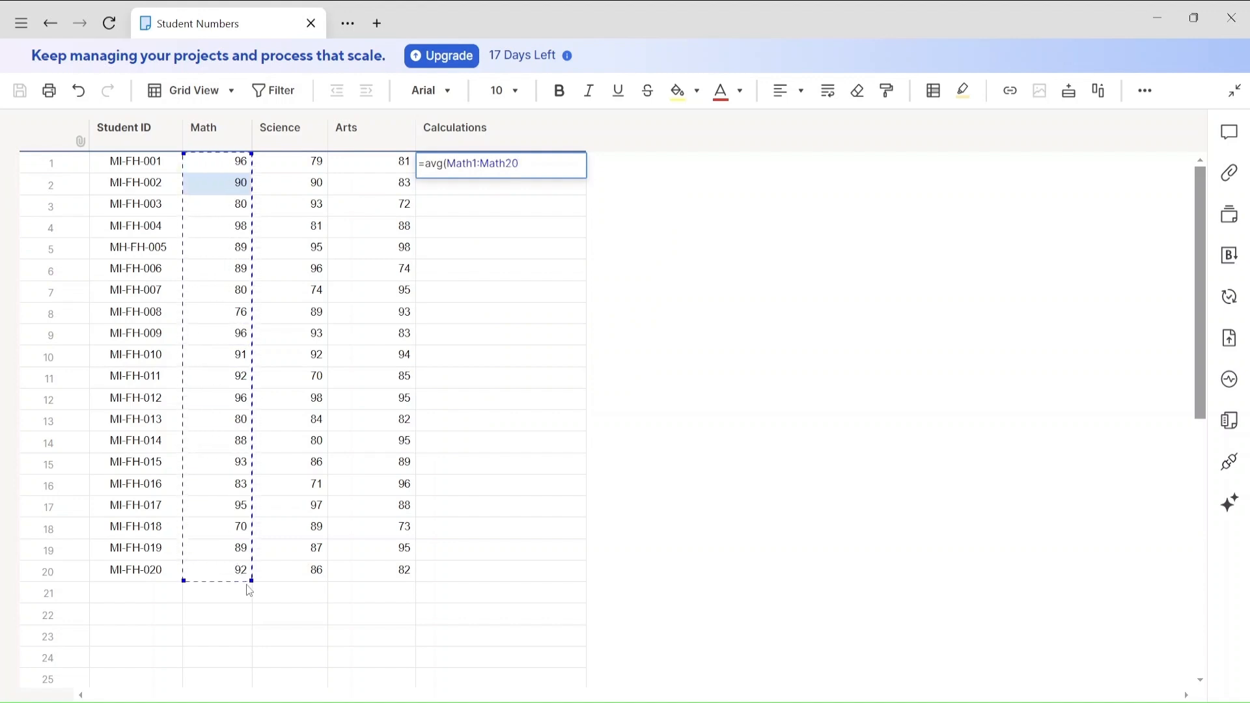
pyautogui.write(')')
pyautogui.press('Return')
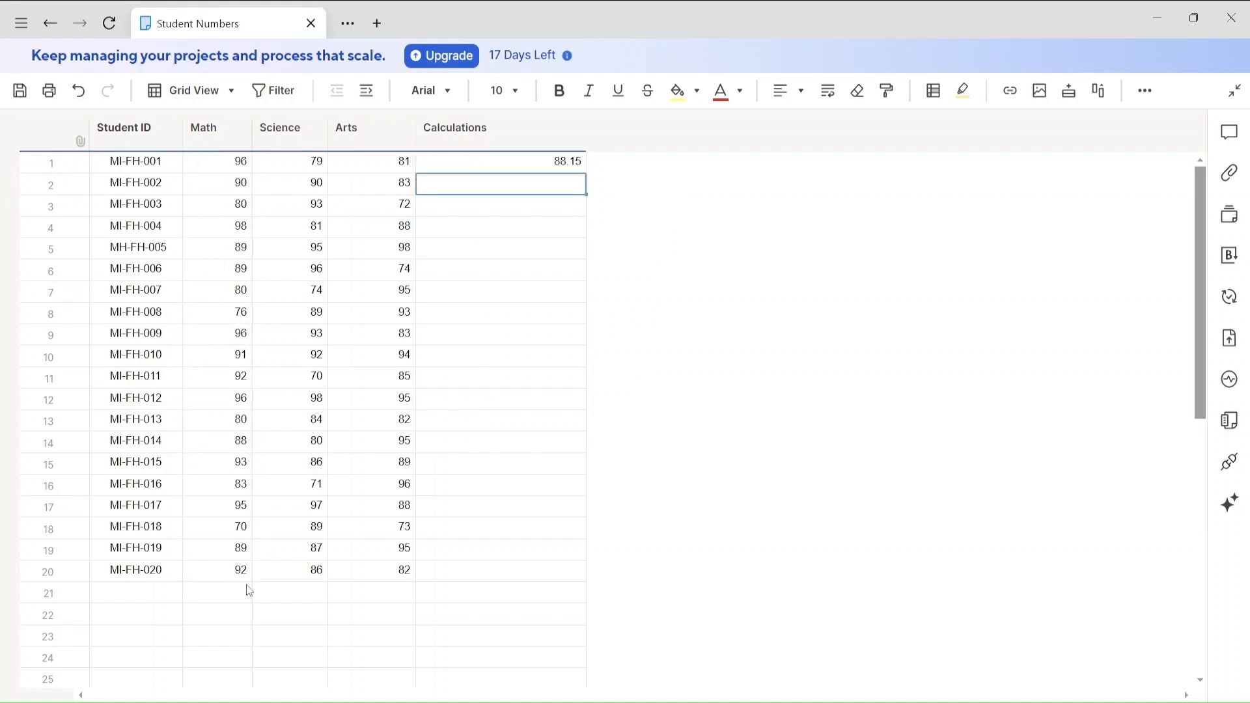
# Reduce the row 1 average to a whole number and add its decimal places back
pyautogui.click(571, 167)
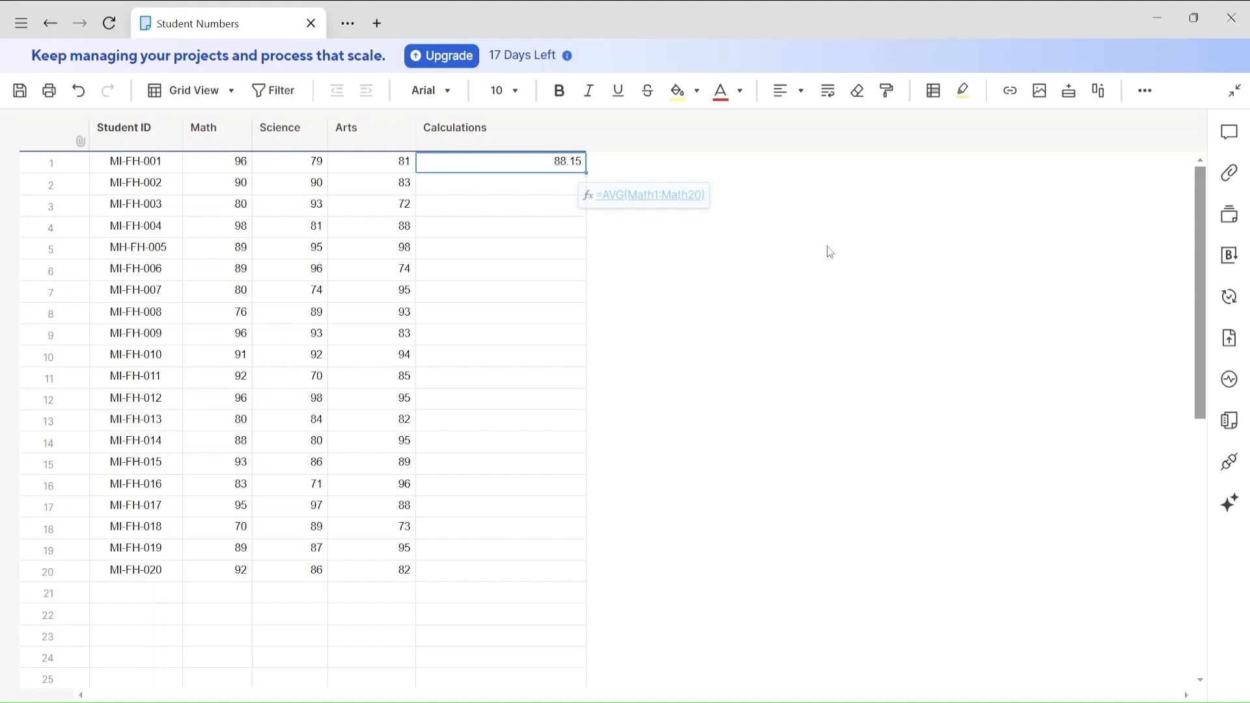
pyautogui.click(1147, 96)
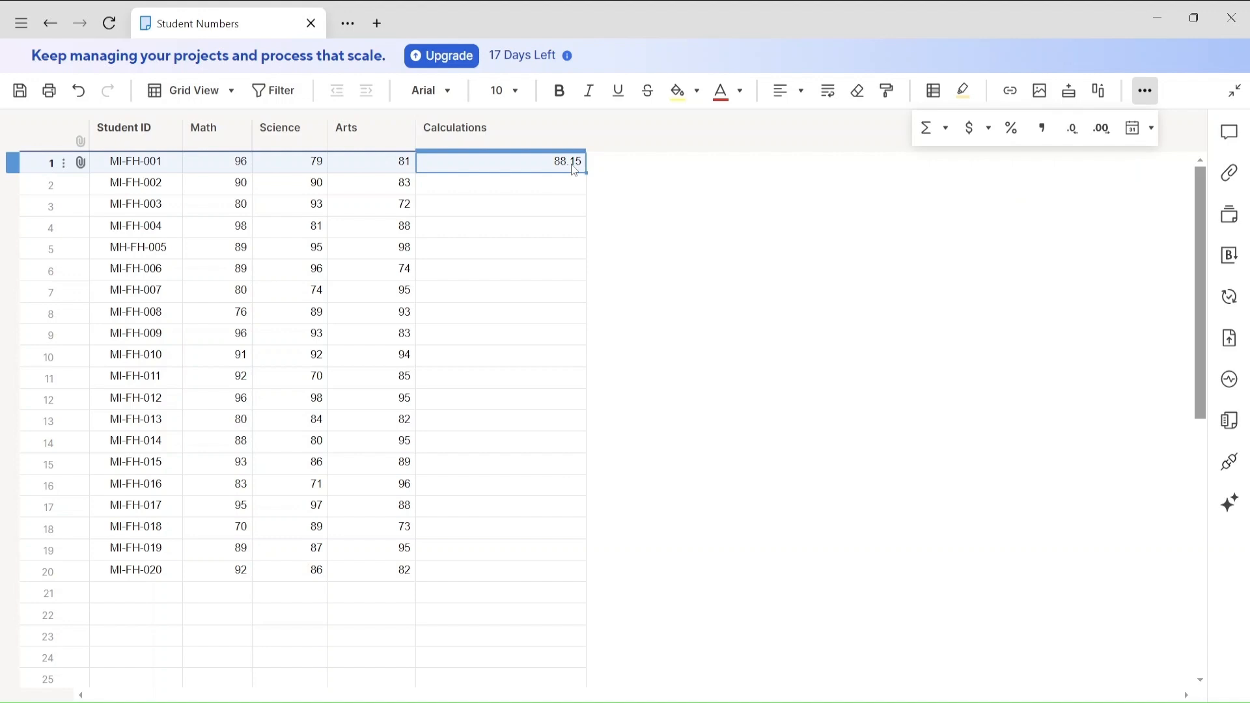
pyautogui.click(1072, 136)
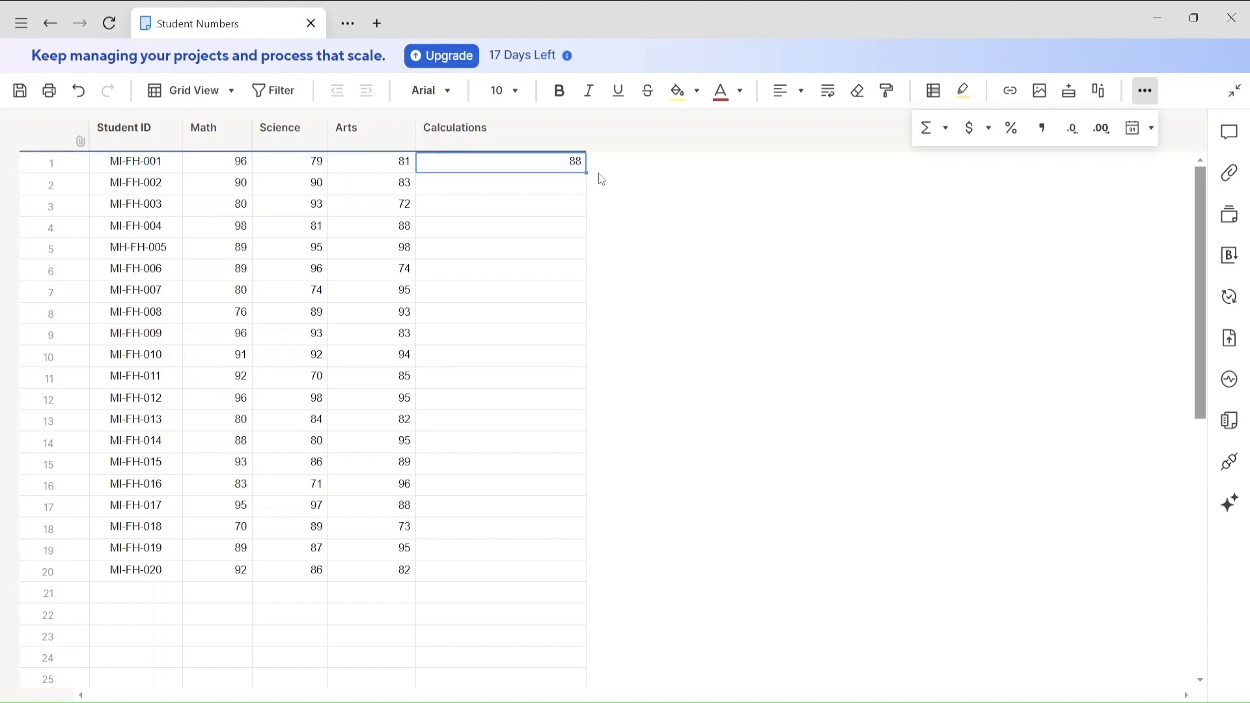
pyautogui.click(1101, 132)
pyautogui.click(1100, 132)
pyautogui.click(1100, 131)
pyautogui.click(1101, 131)
pyautogui.click(1101, 132)
# Format the row 1 average as currency and set the currency to China, Yuan (CNY)
pyautogui.click(973, 138)
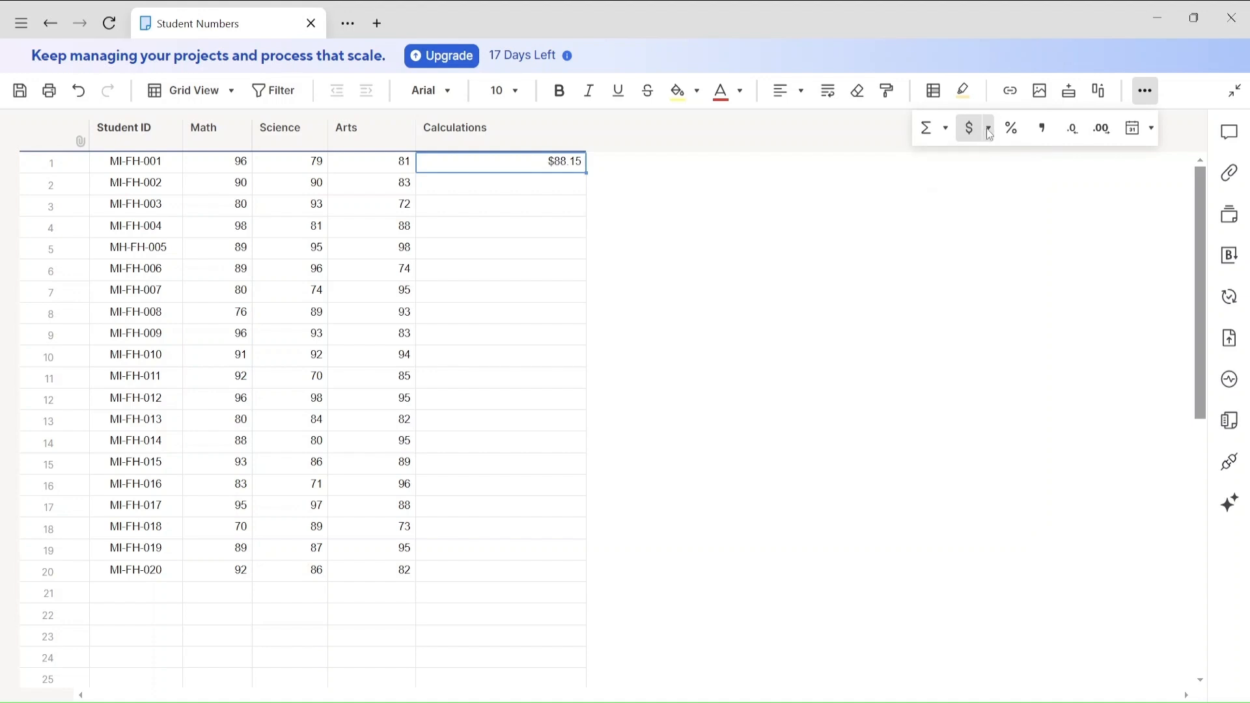
pyautogui.click(989, 128)
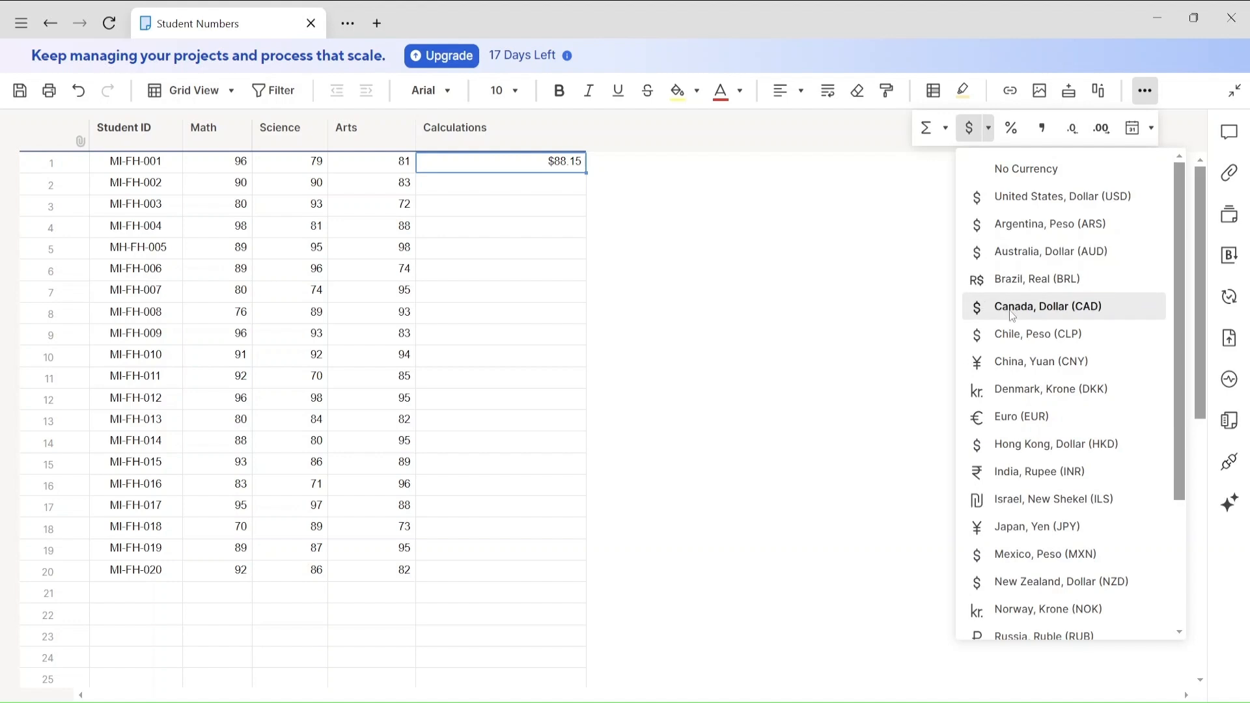
pyautogui.click(1021, 371)
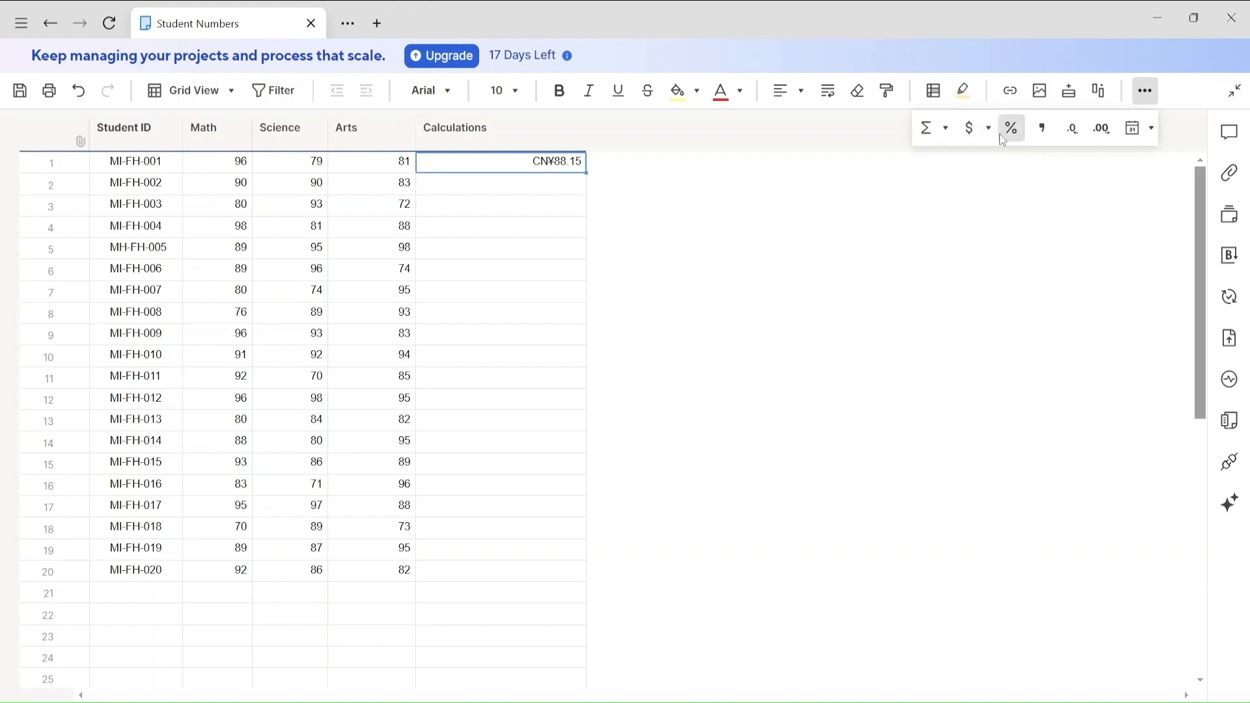
pyautogui.click(700, 248)
# Erase the AVG formula from the row 1 Calculations cell
pyautogui.doubleClick(501, 173)
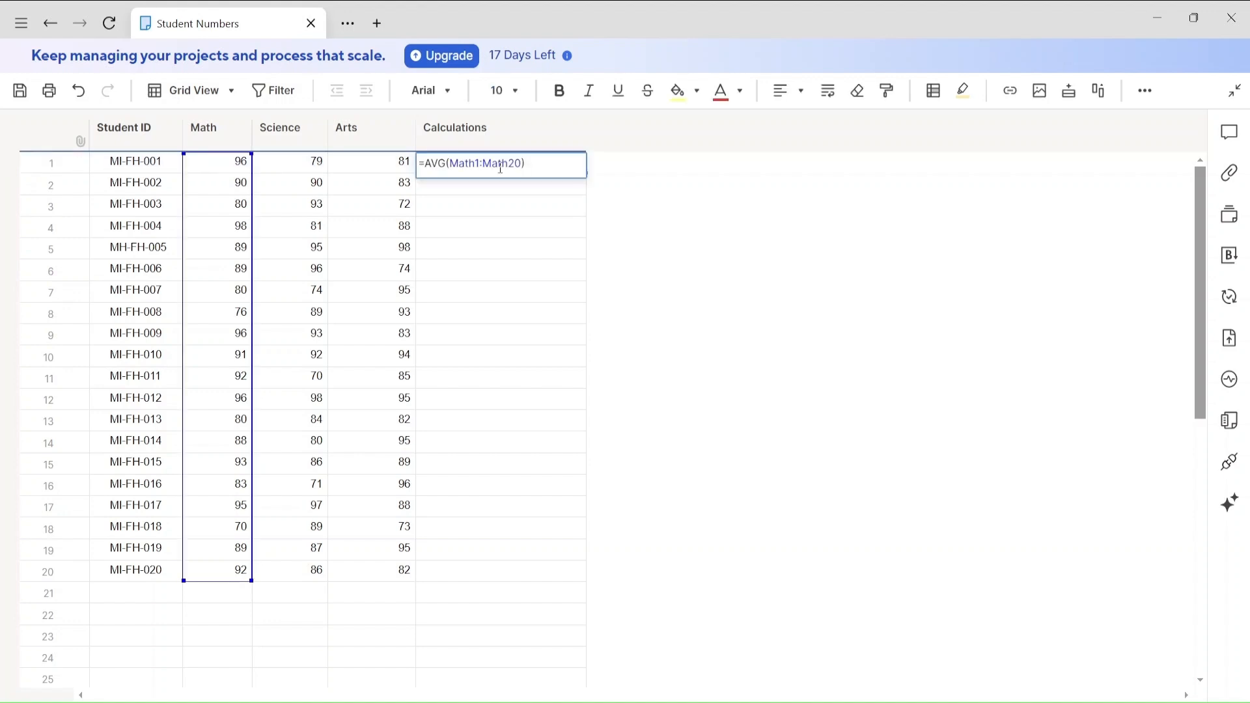
pyautogui.press('BackSpace')
pyautogui.press('BackSpace')
pyautogui.press('BackSpace')
pyautogui.press('BackSpace')
pyautogui.press('BackSpace')
pyautogui.press('BackSpace')
pyautogui.press('BackSpace')
pyautogui.press('BackSpace')
pyautogui.press('BackSpace')
pyautogui.press('BackSpace')
pyautogui.press('BackSpace')
pyautogui.press('BackSpace')
pyautogui.press('BackSpace')
pyautogui.press('BackSpace')
pyautogui.press('BackSpace')
pyautogui.press('BackSpace')
pyautogui.press('BackSpace')
pyautogui.press('BackSpace')
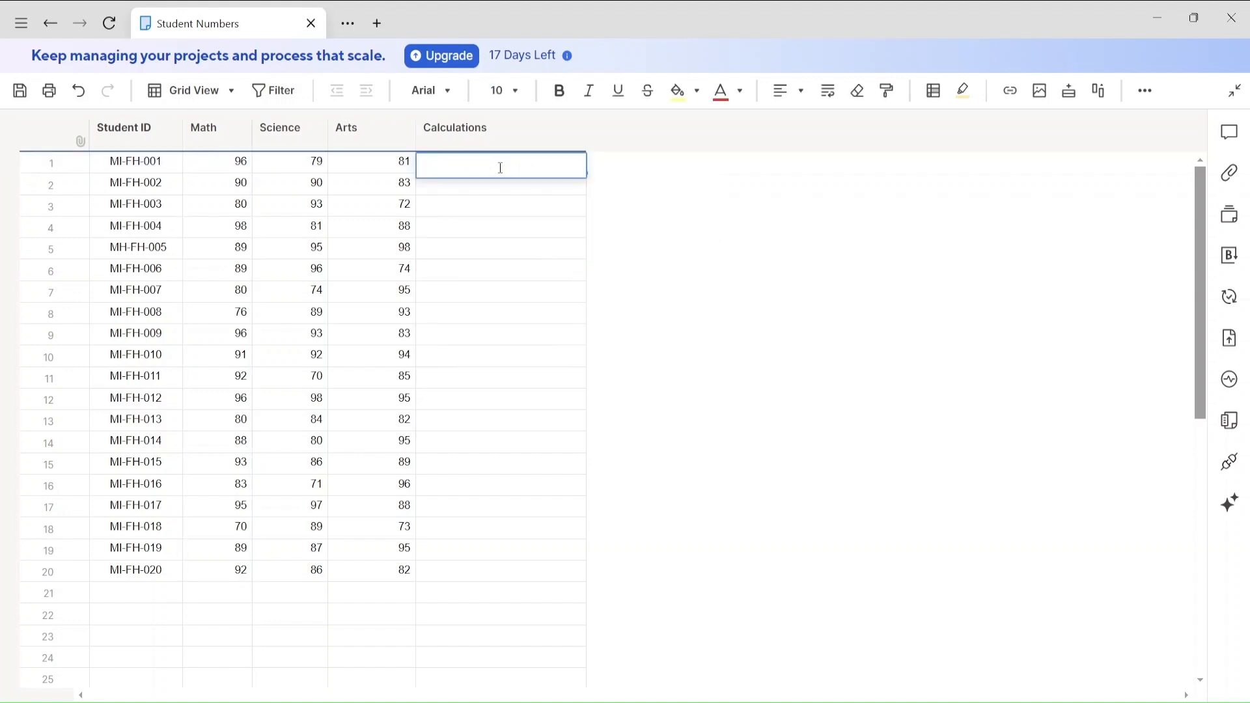
pyautogui.click(649, 324)
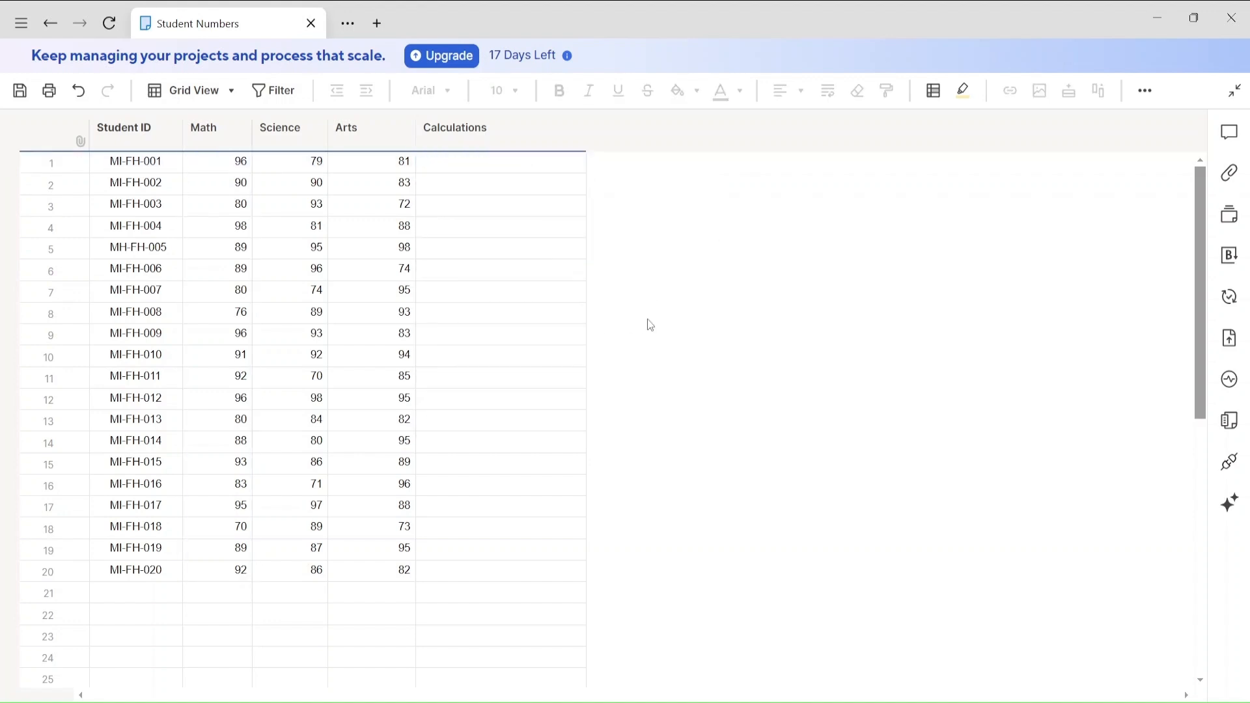
# Start a COUNT formula in the row 1 Calculations cell and try to use the whole Math column as its range
pyautogui.click(498, 164)
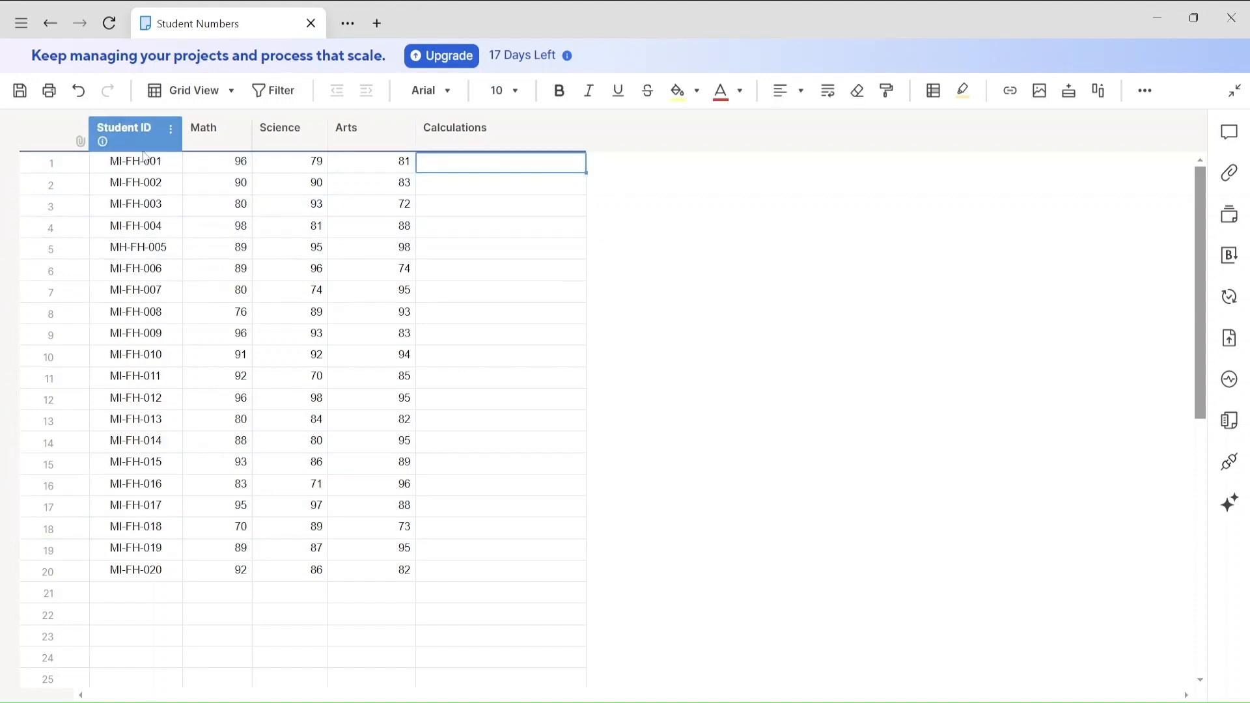
pyautogui.click(539, 162)
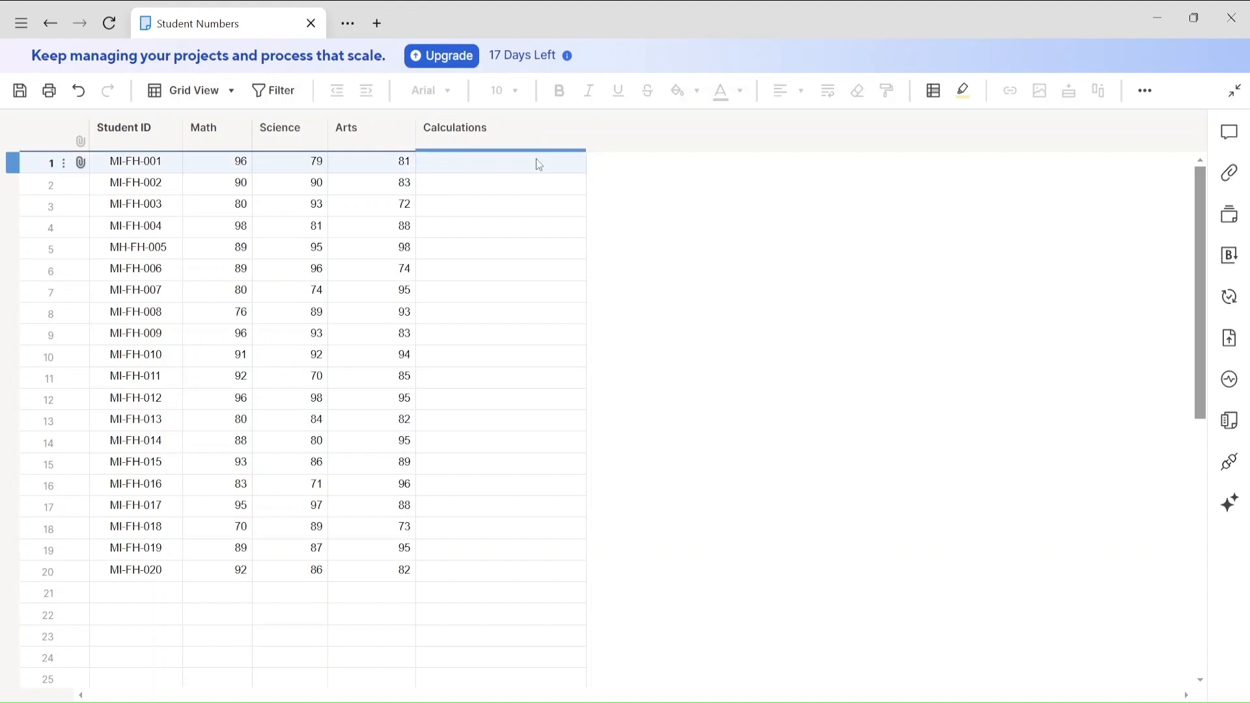
pyautogui.click(538, 159)
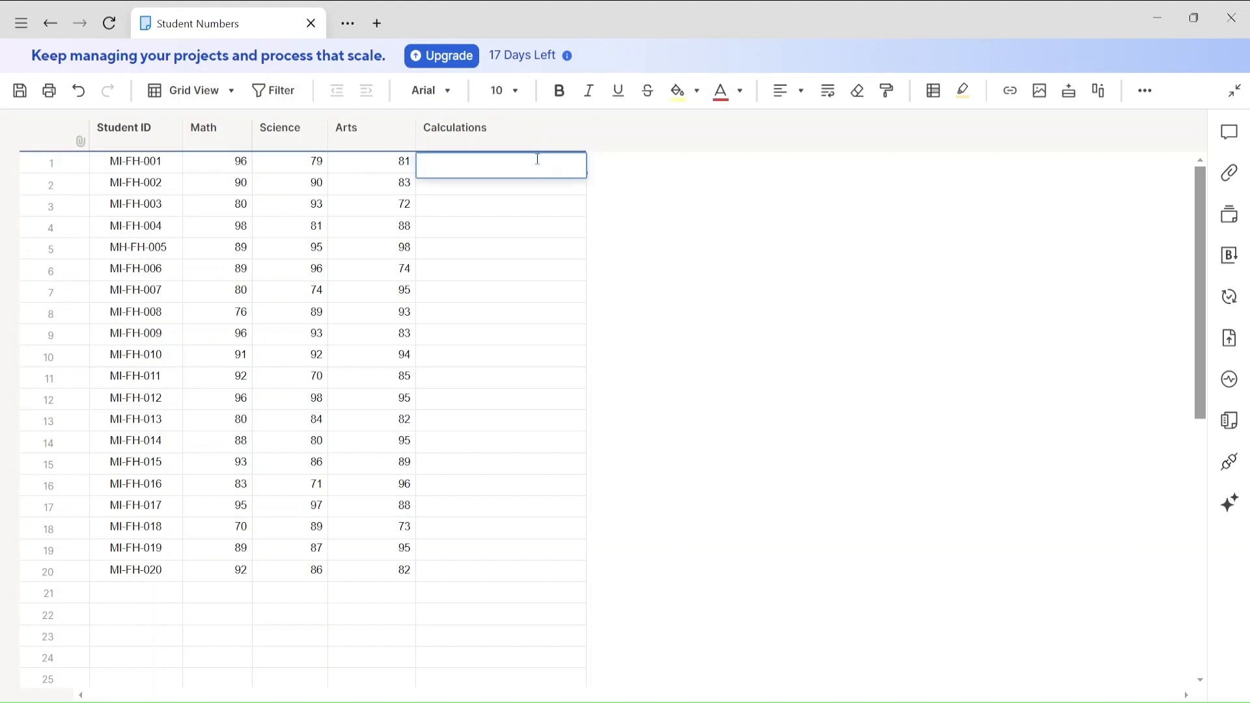
pyautogui.write('=co')
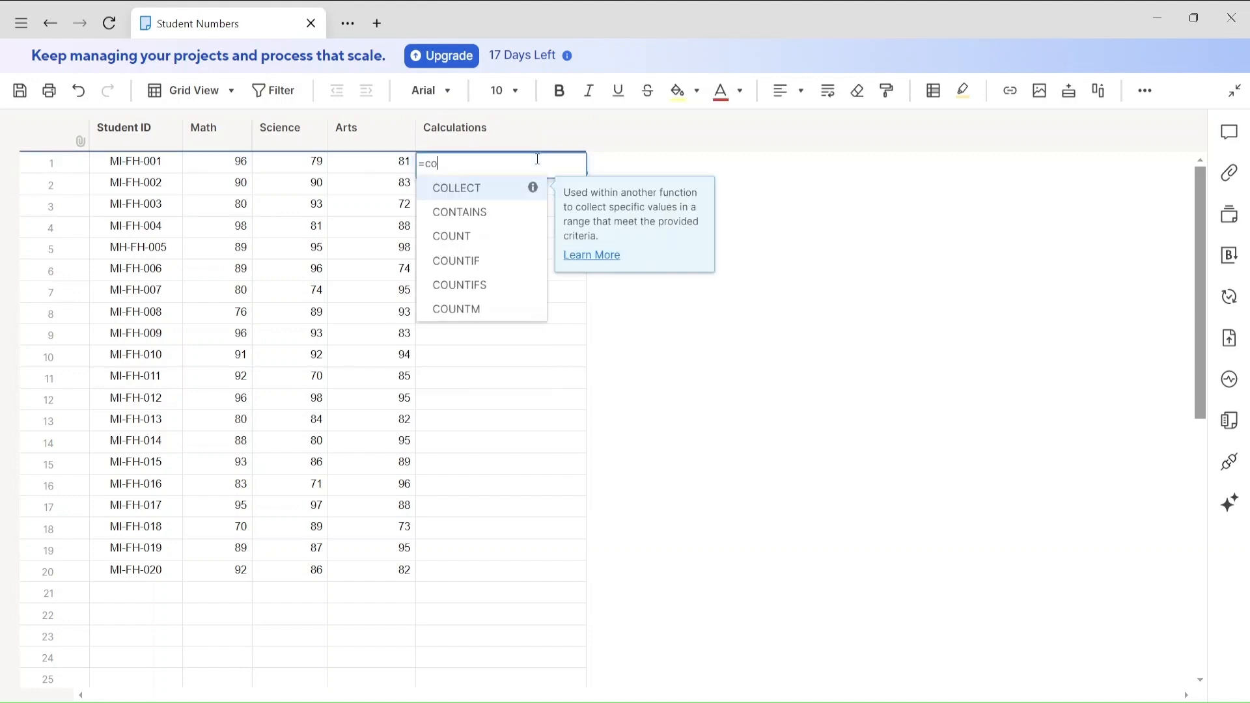
pyautogui.write('unt(')
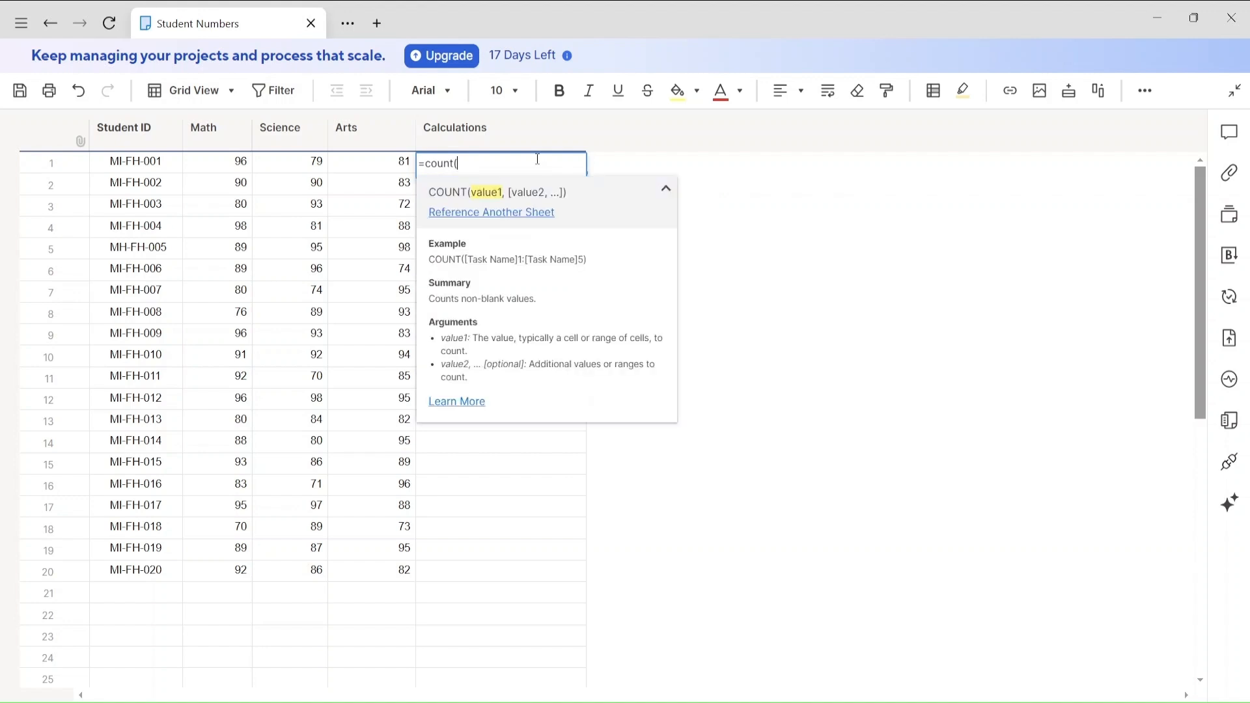
pyautogui.click(217, 132)
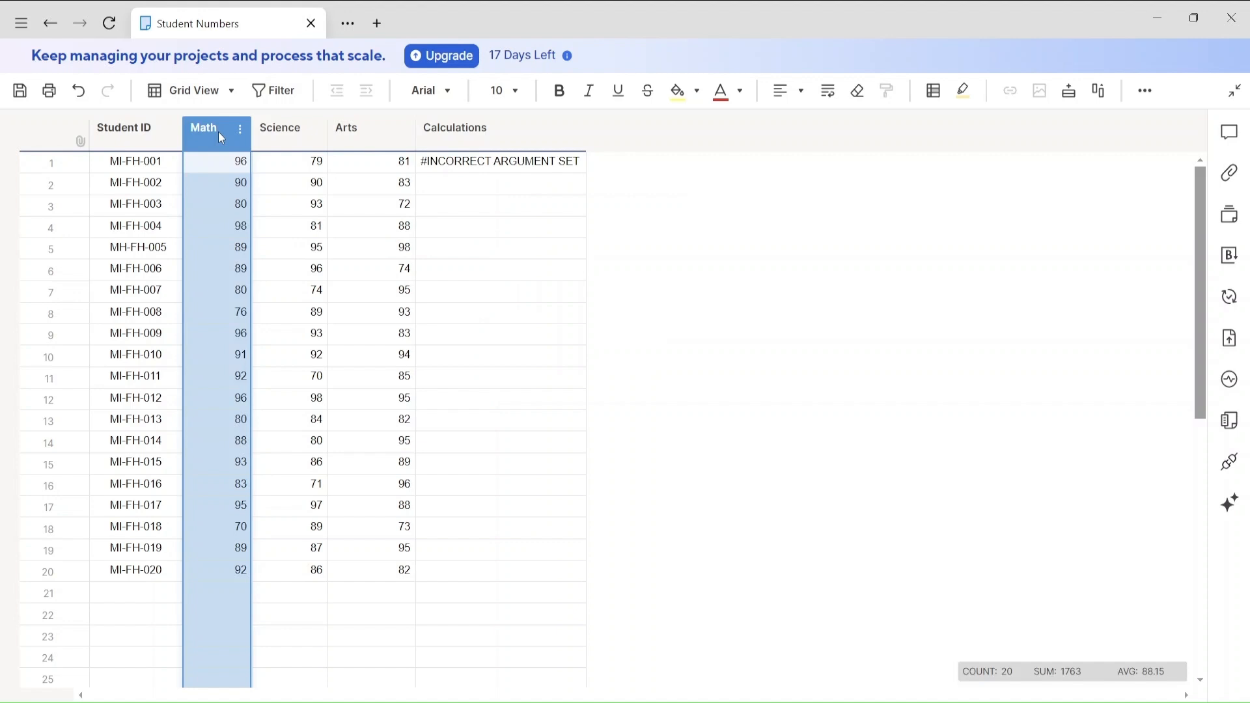
# Complete the row 1 COUNT formula with the range Math1:Math20
pyautogui.click(610, 215)
pyautogui.doubleClick(510, 161)
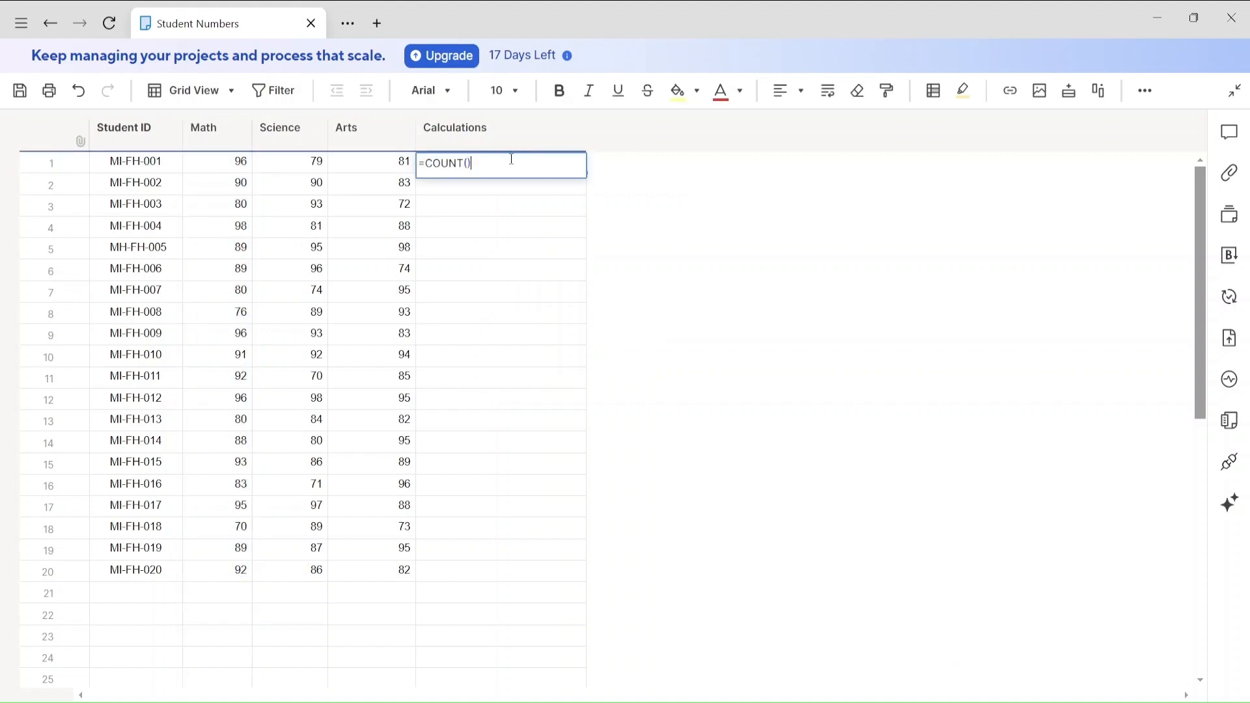
pyautogui.press('BackSpace')
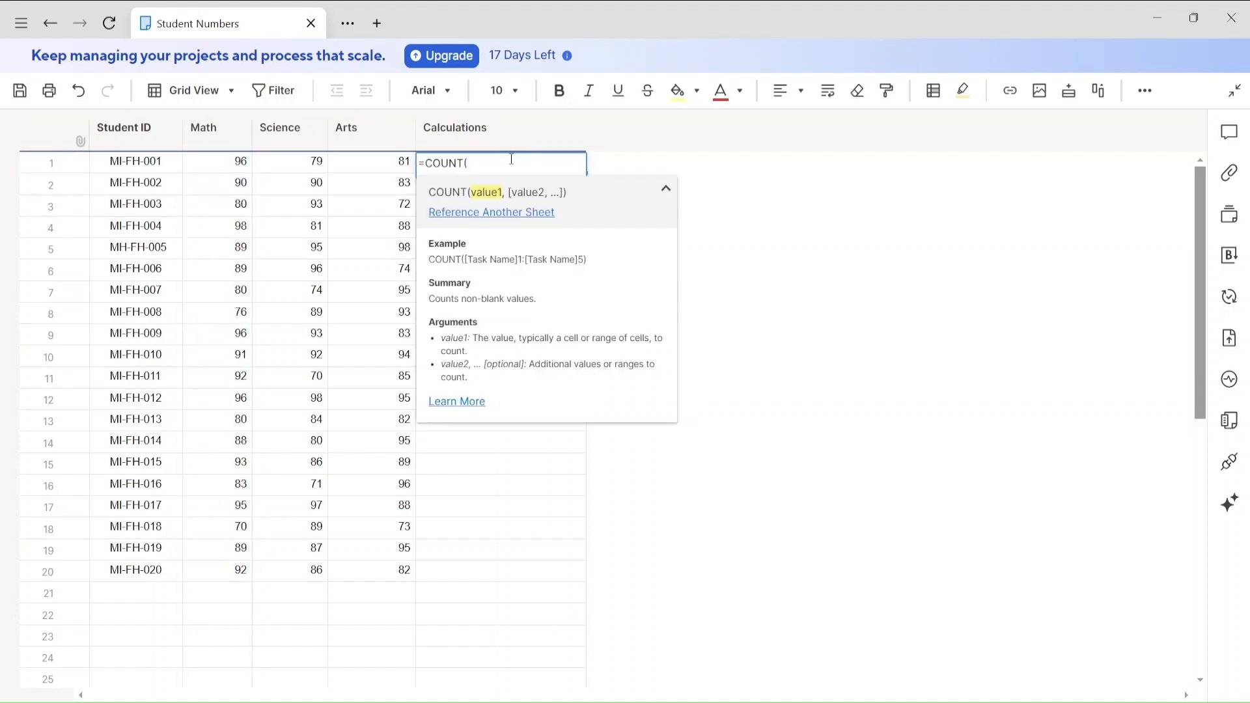
pyautogui.moveTo(249, 164); pyautogui.dragTo(237, 579)
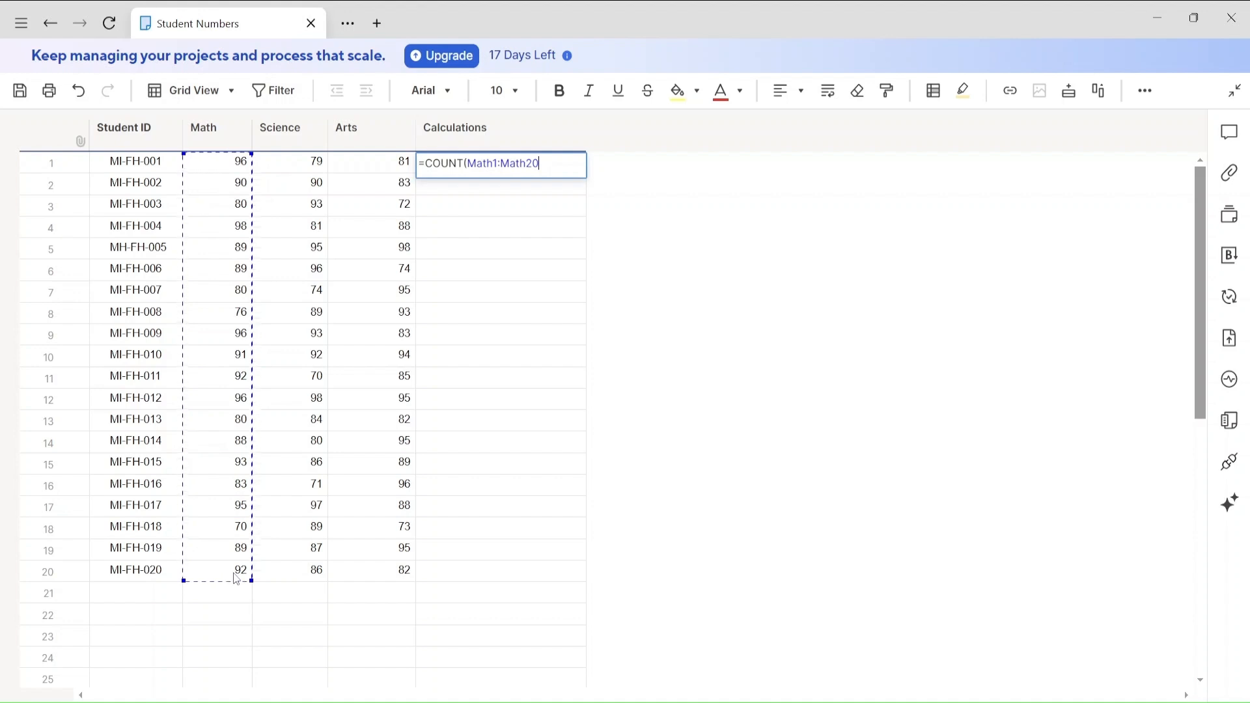
pyautogui.write(')')
pyautogui.press('Return')
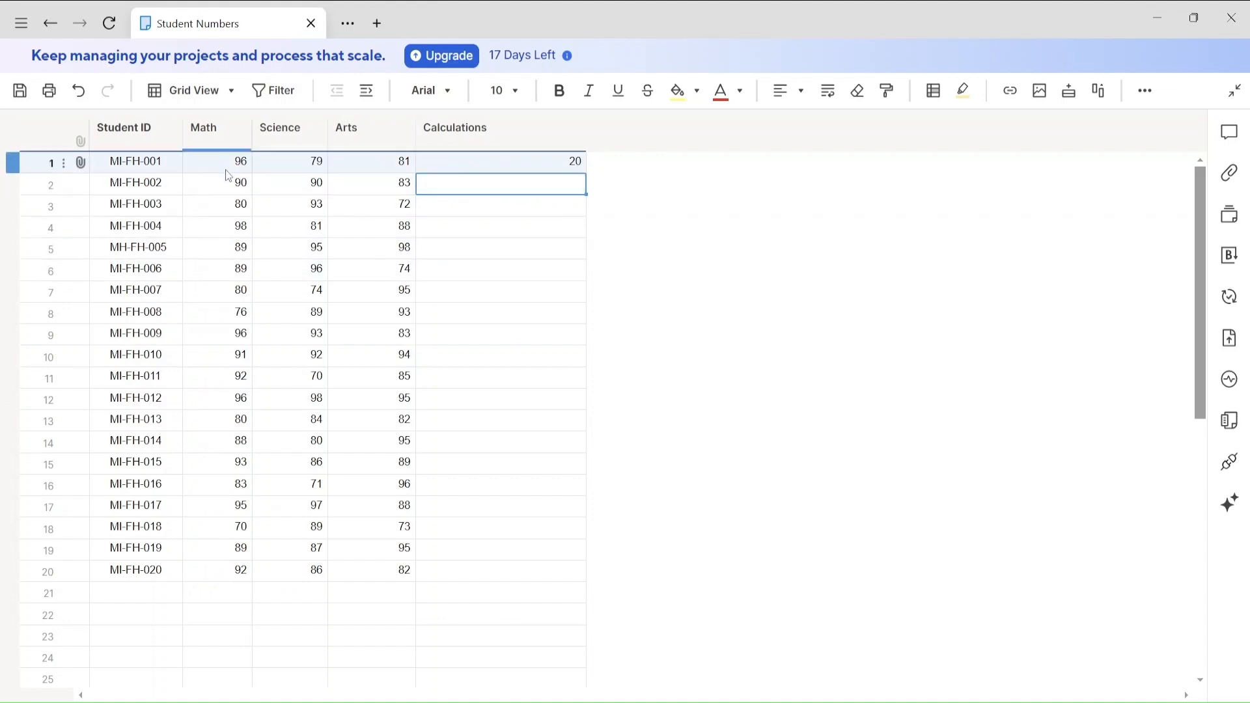
# Move the row 1 COUNT formula's range to [Student ID]1:[Student ID]20 and review the formula
pyautogui.click(543, 167)
pyautogui.click(625, 194)
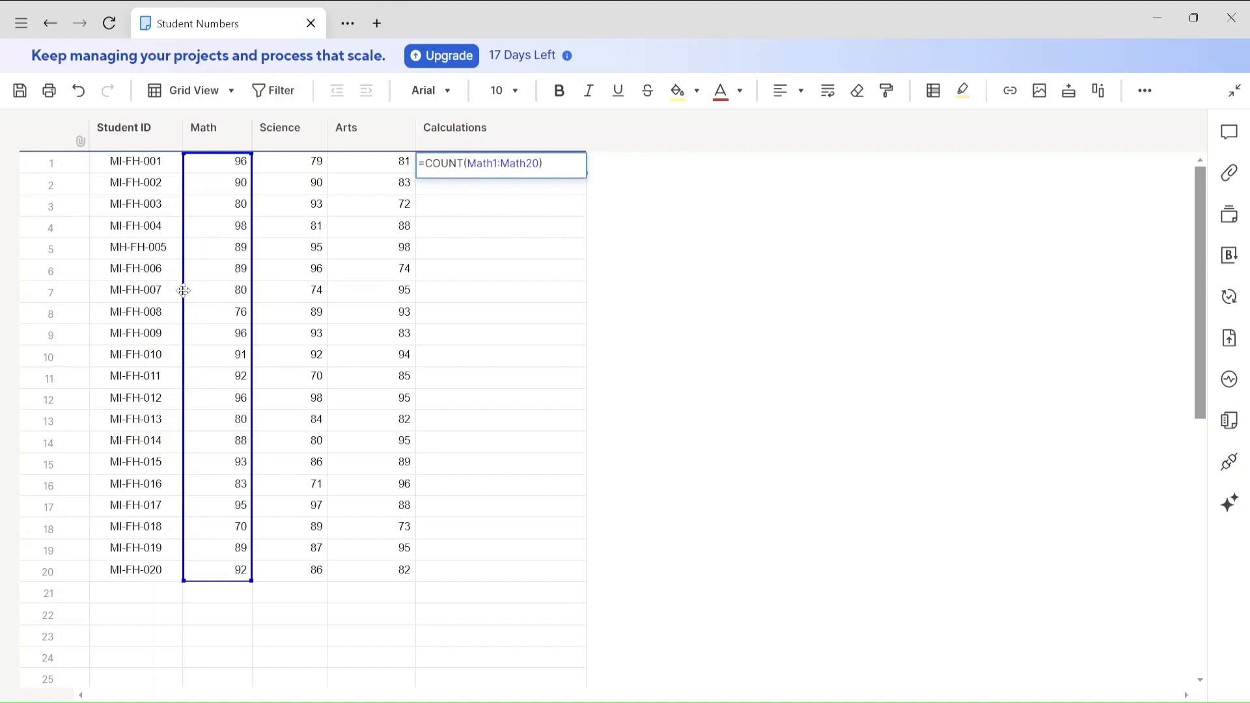
pyautogui.moveTo(183, 291); pyautogui.dragTo(171, 292)
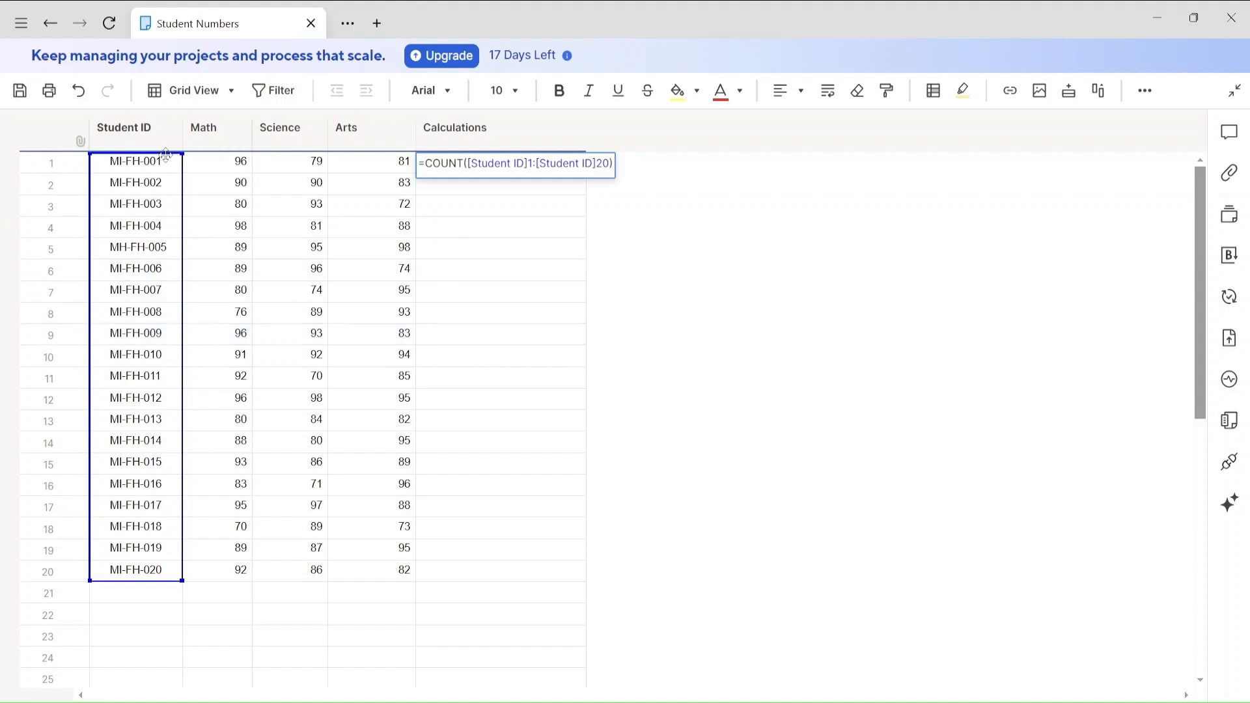
pyautogui.press('Return')
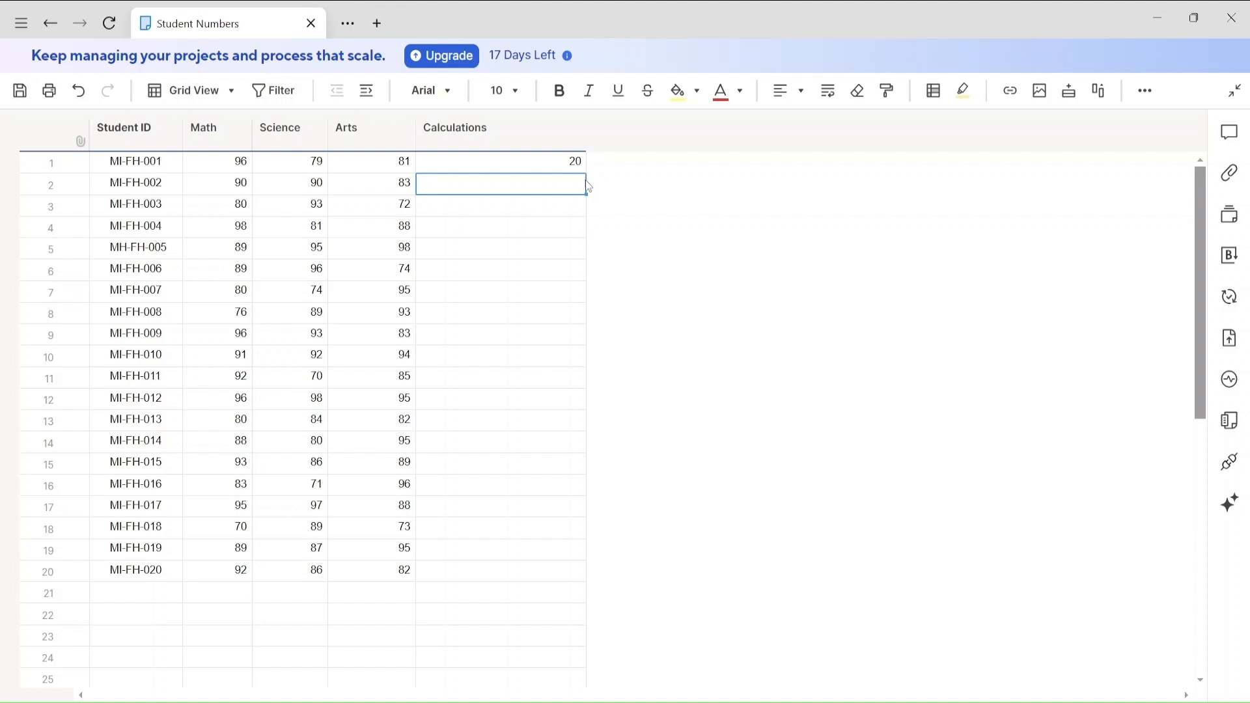
pyautogui.doubleClick(522, 164)
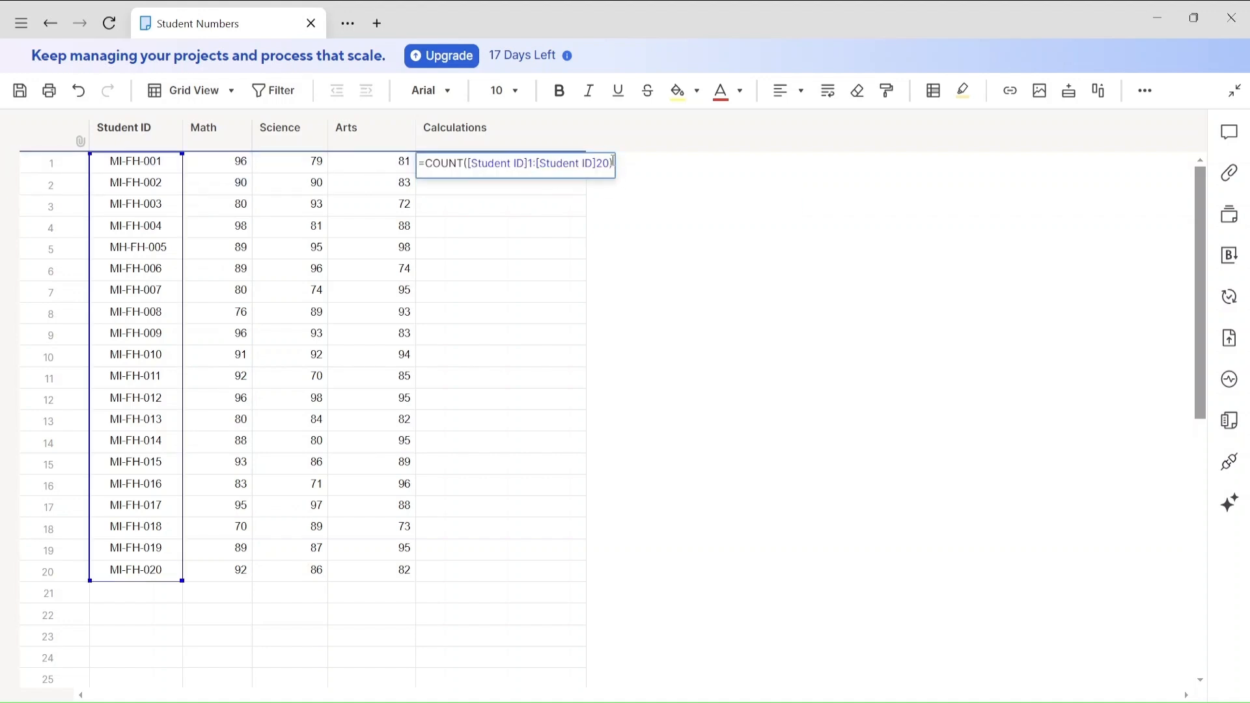
pyautogui.click(651, 165)
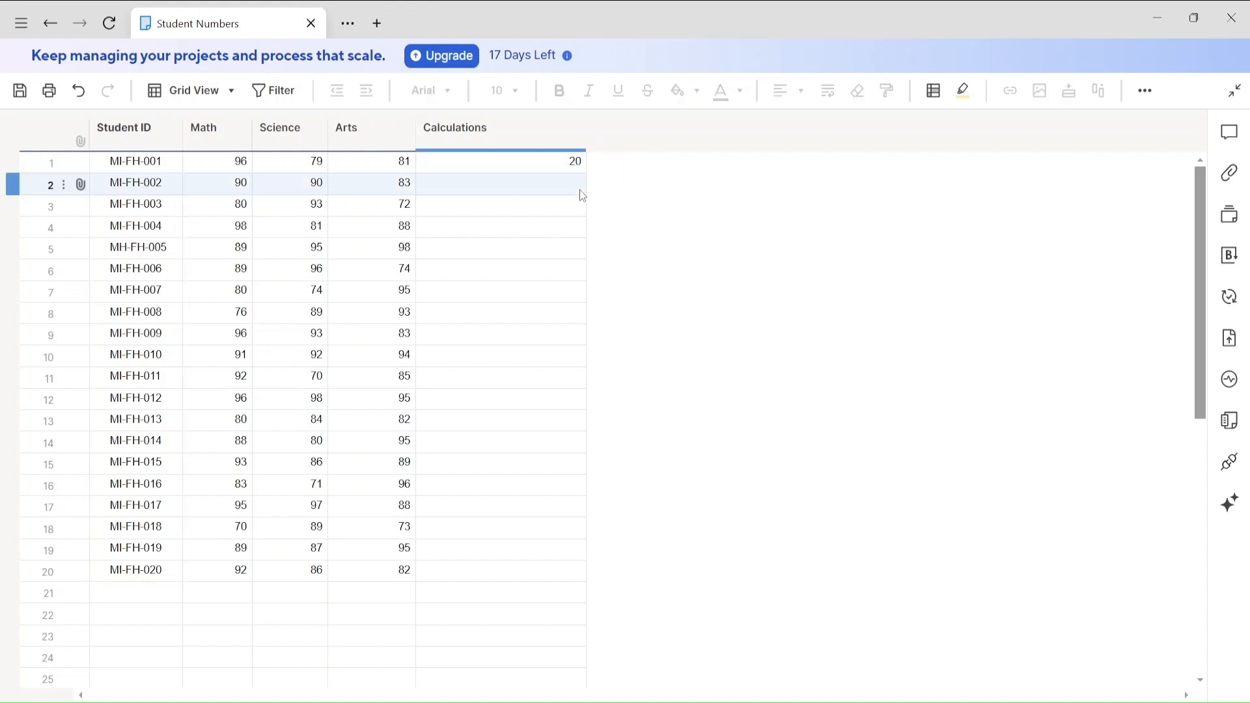
# Replace the row 1 Calculations formula with a COUNTIF over Math1:Math20 using the criterion >90
pyautogui.click(548, 157)
pyautogui.press('Delete')
pyautogui.click(555, 182)
pyautogui.click(519, 168)
pyautogui.write('=')
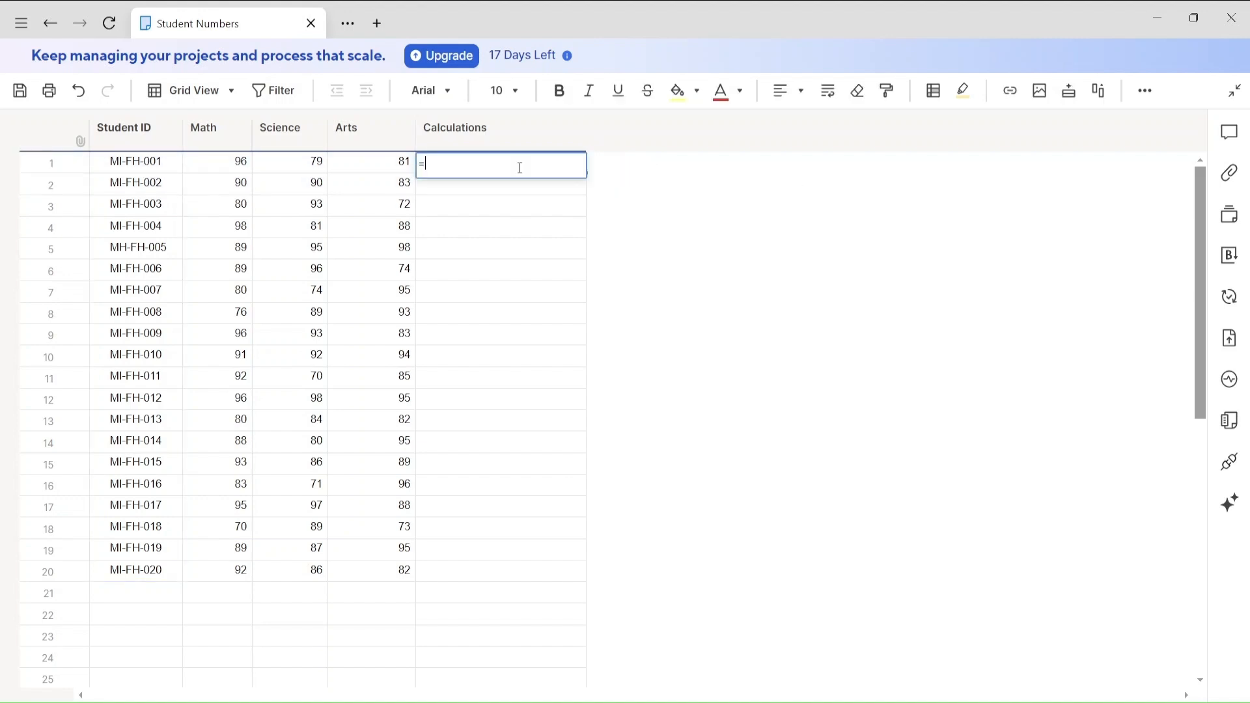
pyautogui.write('count')
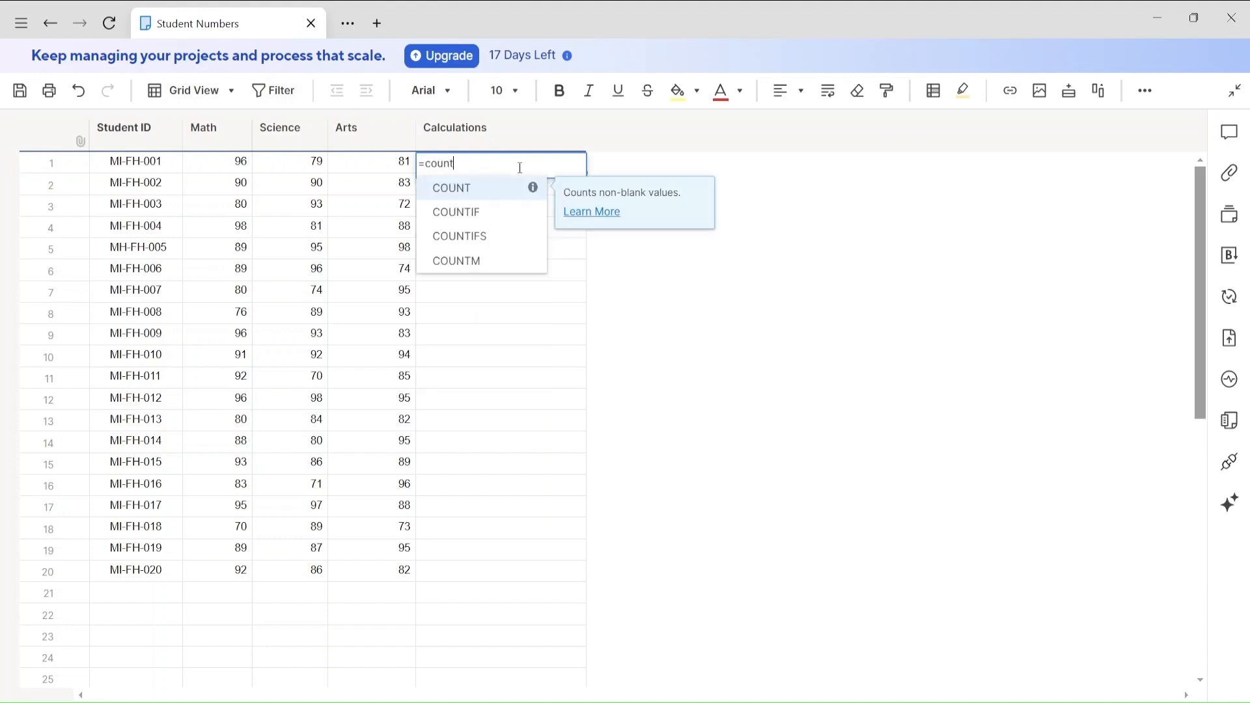
pyautogui.click(483, 212)
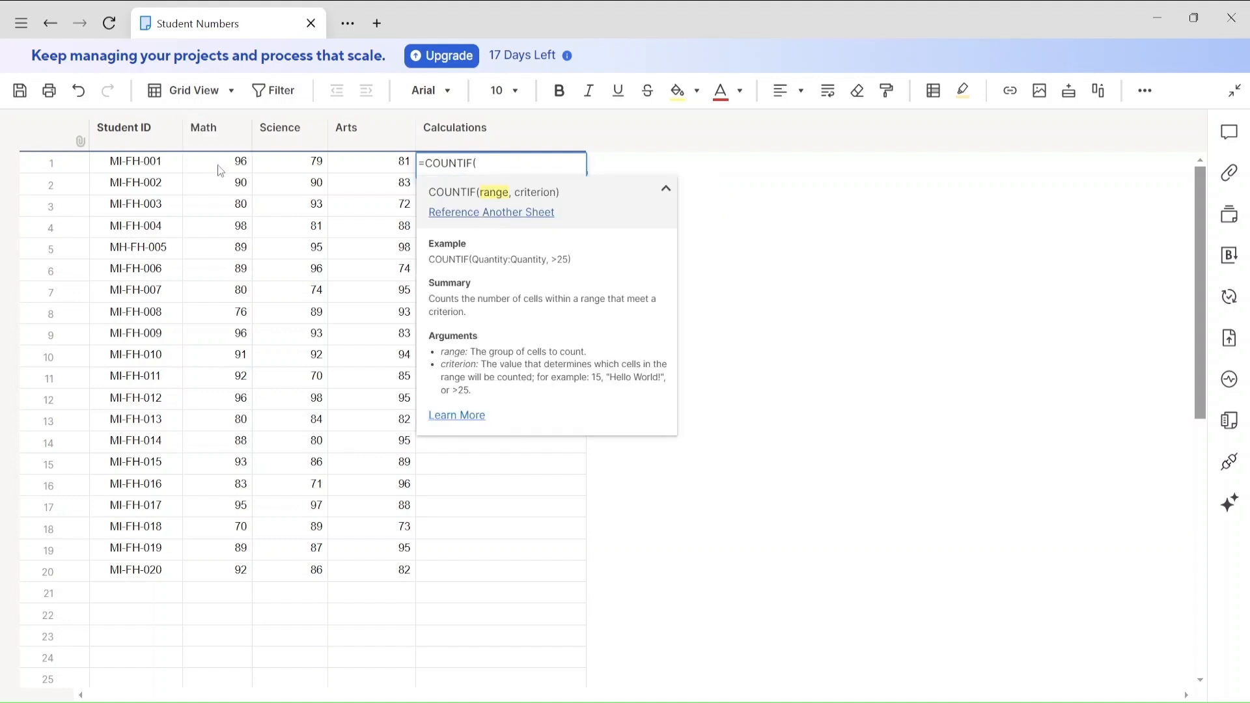
pyautogui.moveTo(219, 163); pyautogui.dragTo(212, 571)
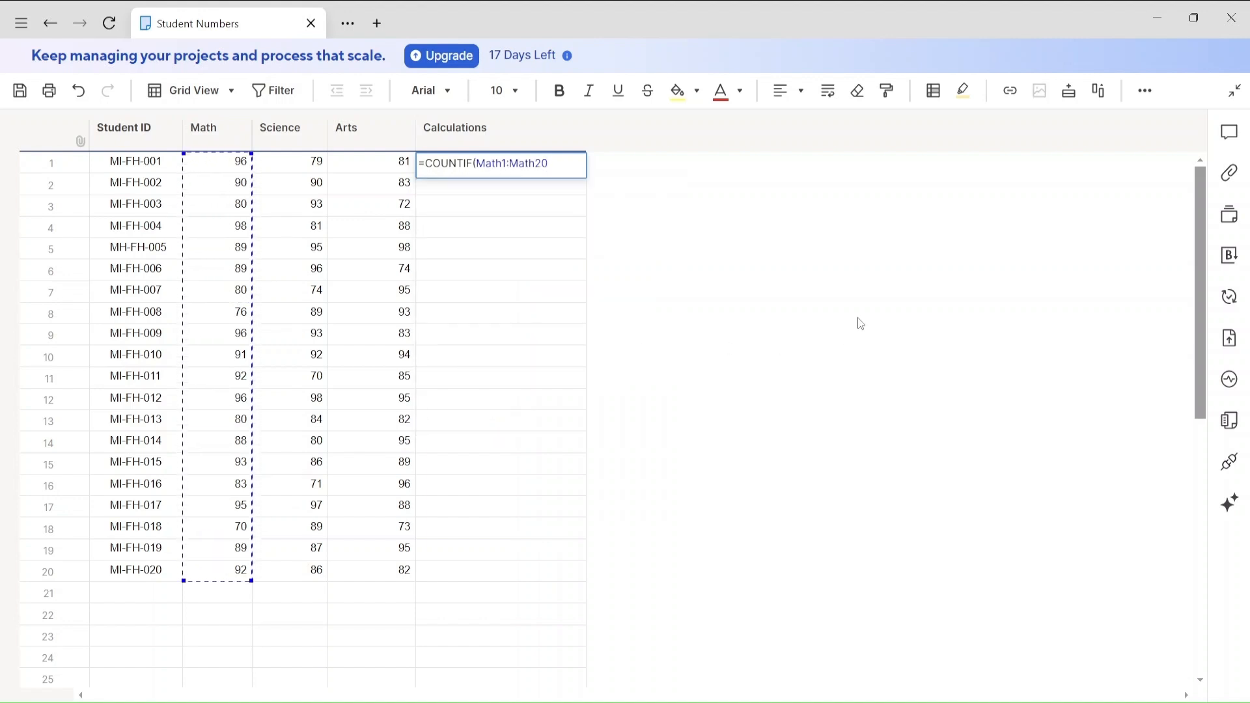
pyautogui.write(',')
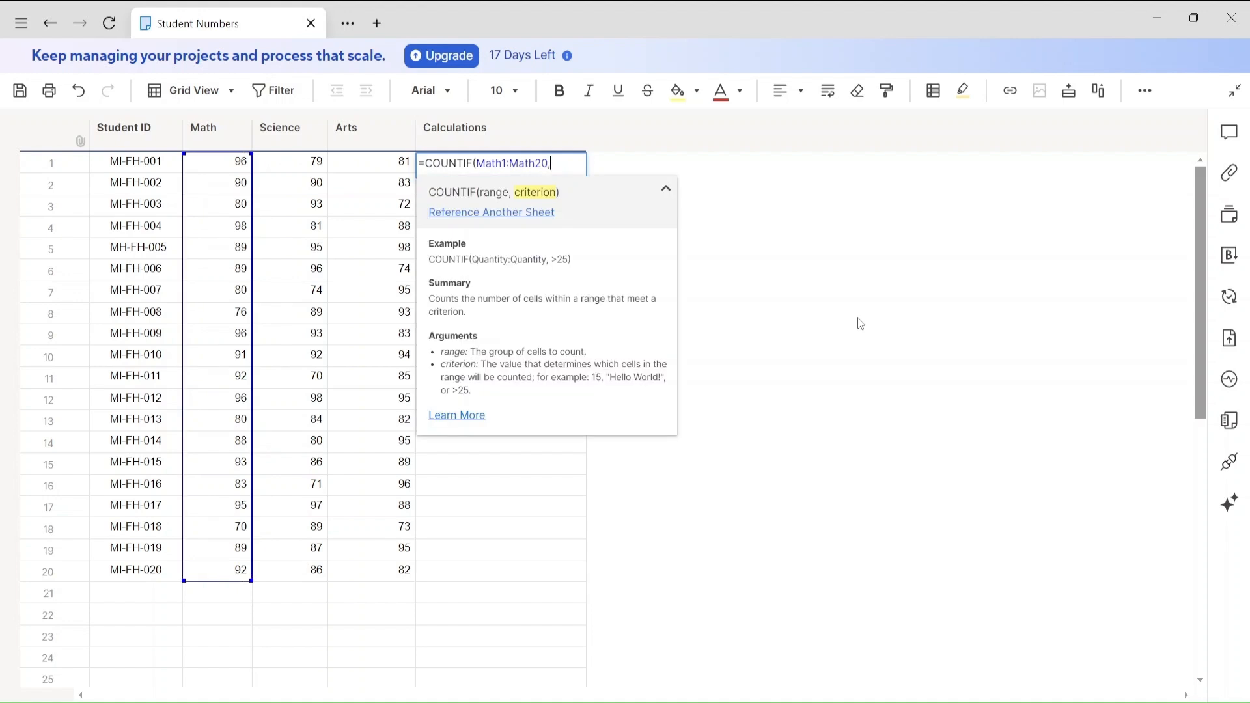
pyautogui.write('>90)')
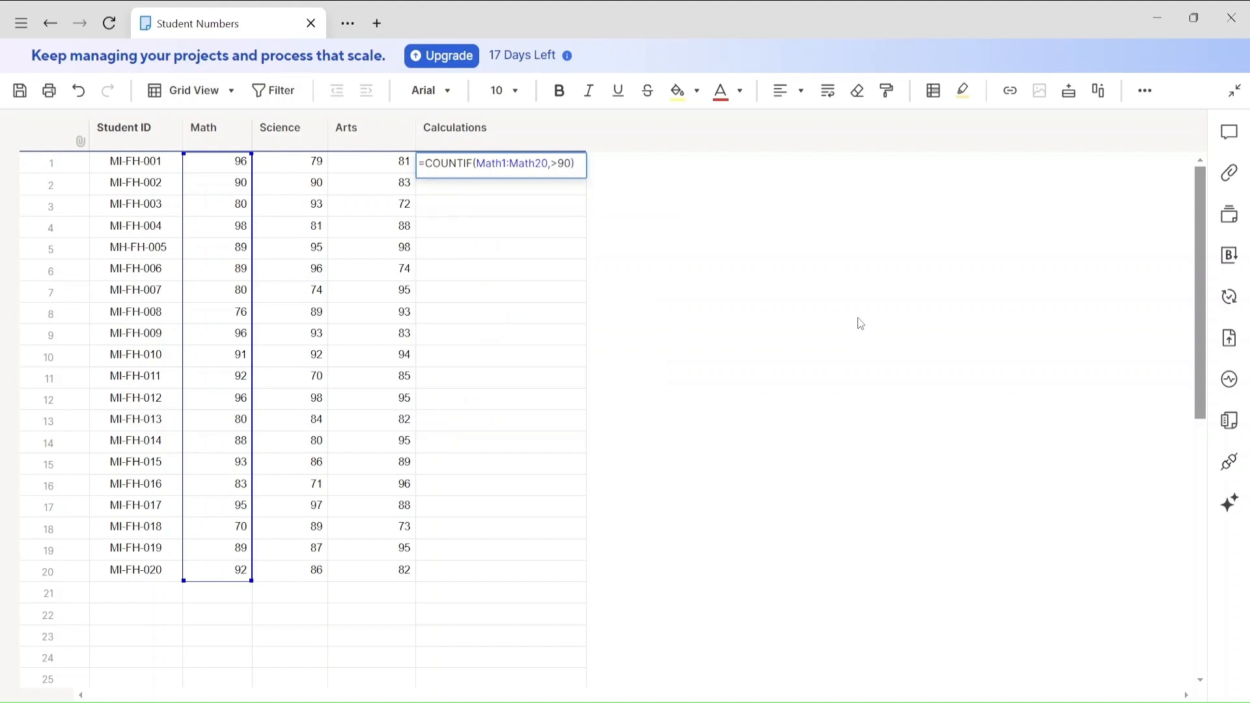
pyautogui.press('Return')
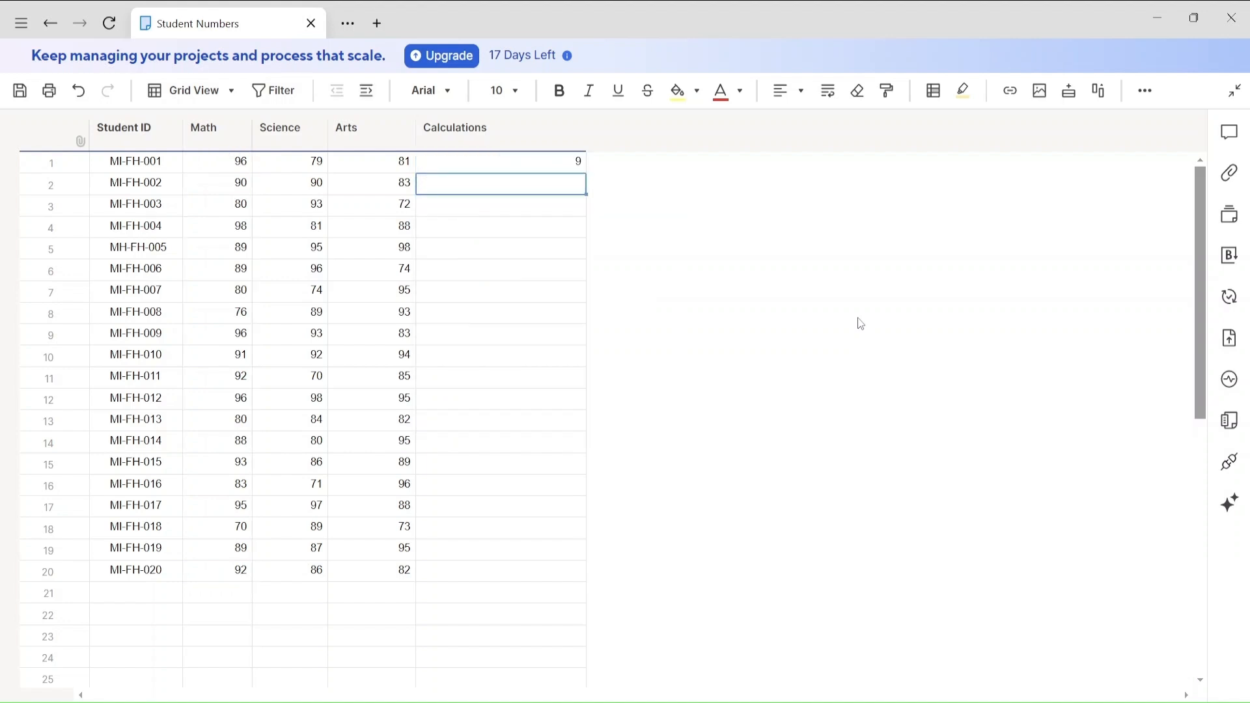
# Review the row 1 COUNTIF formula and the Math range it covers
pyautogui.click(552, 167)
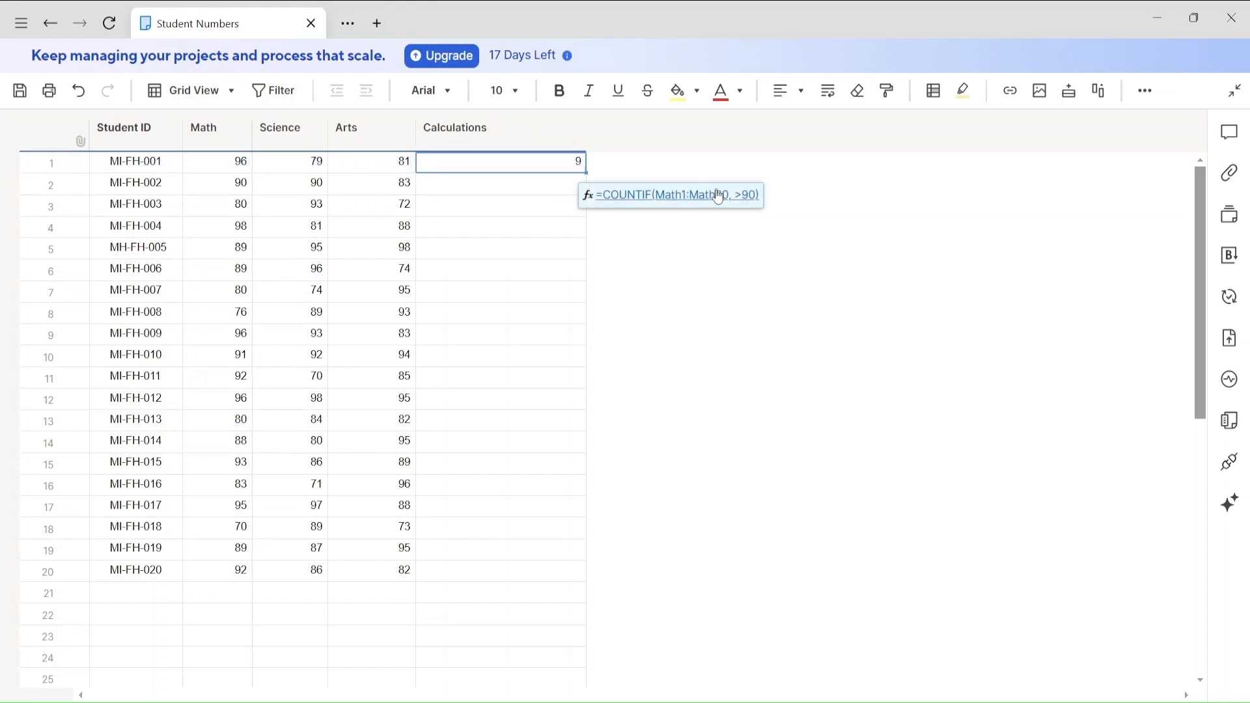
pyautogui.click(650, 195)
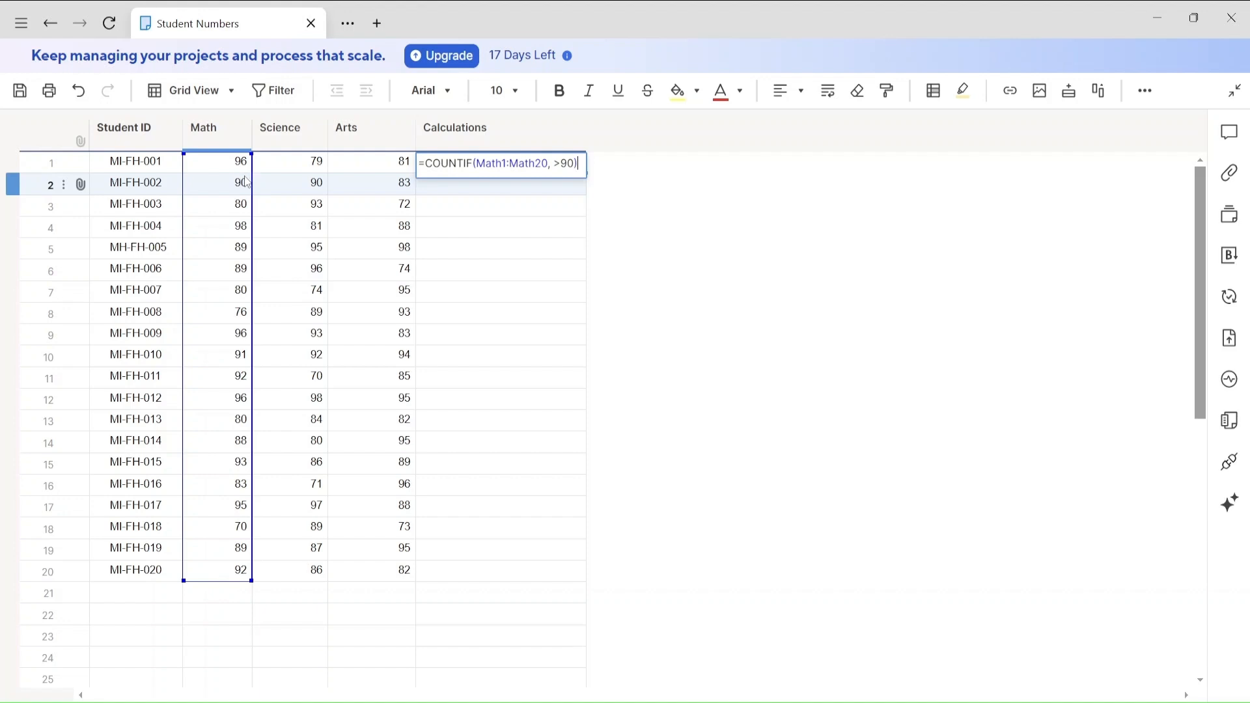
pyautogui.click(734, 264)
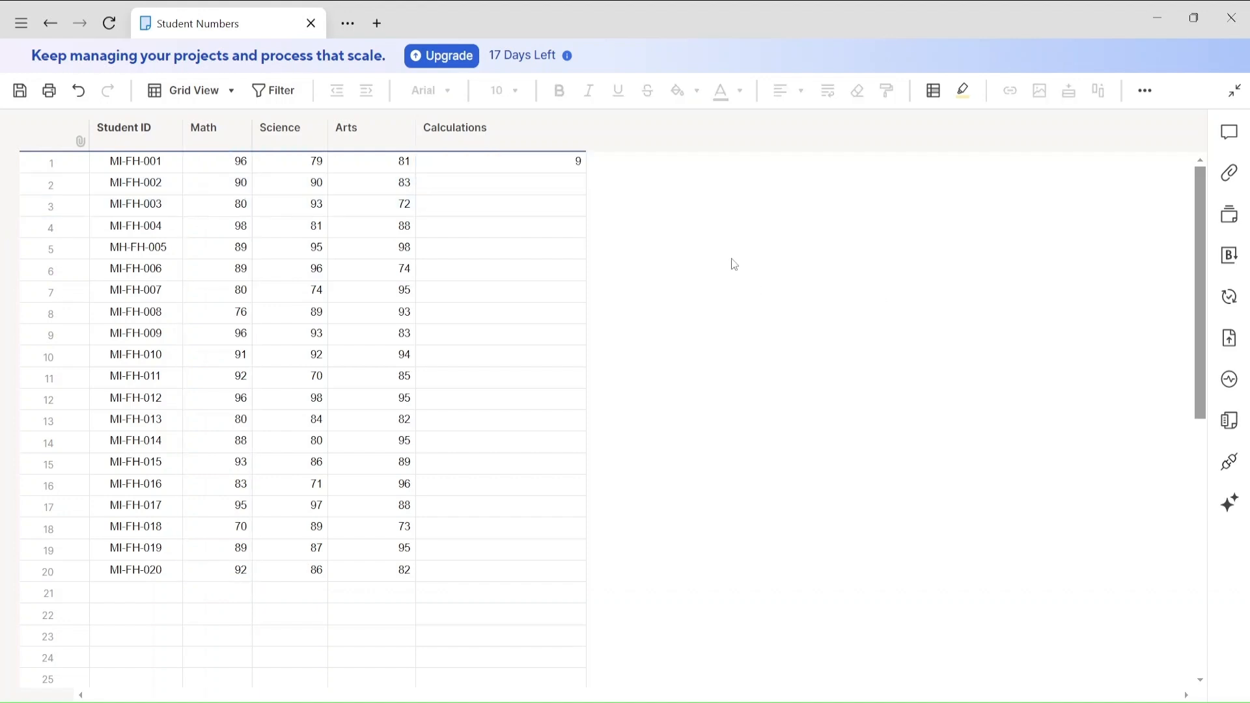
# Clear the row 1 Calculations cell and start a COUNTIF formula referencing the Music column of the Student Numbers2 sheet
pyautogui.click(518, 161)
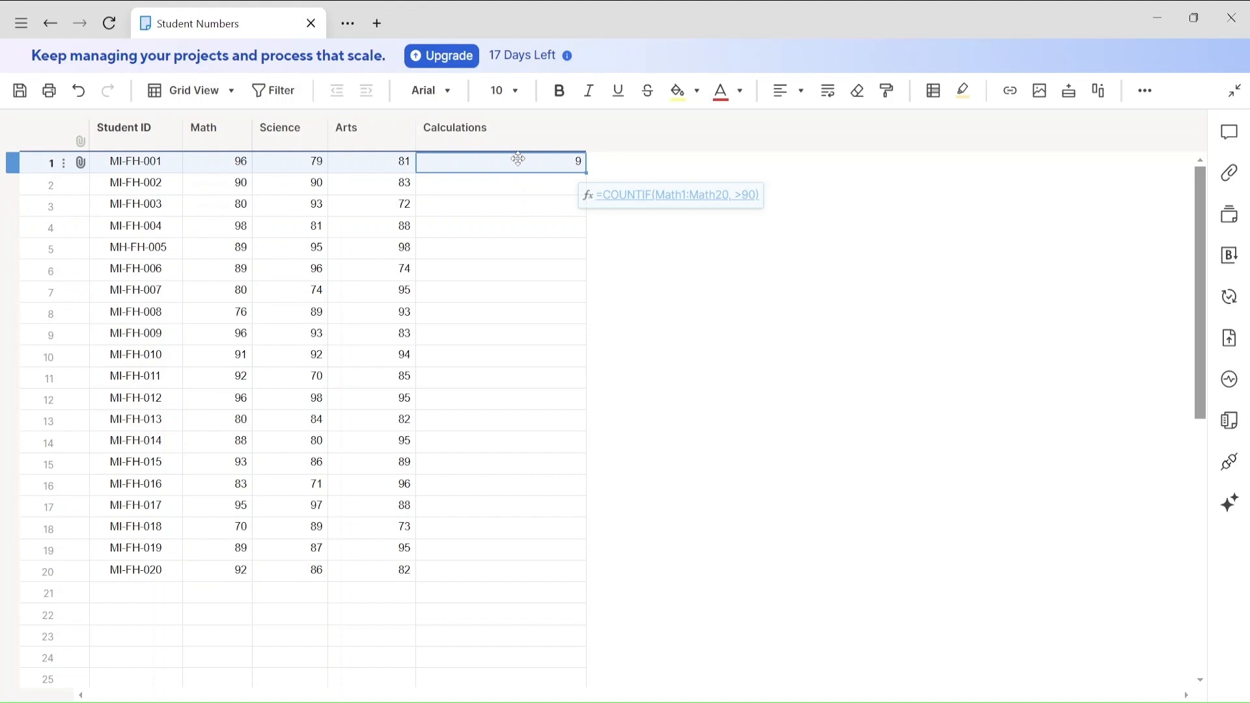
pyautogui.press('Delete')
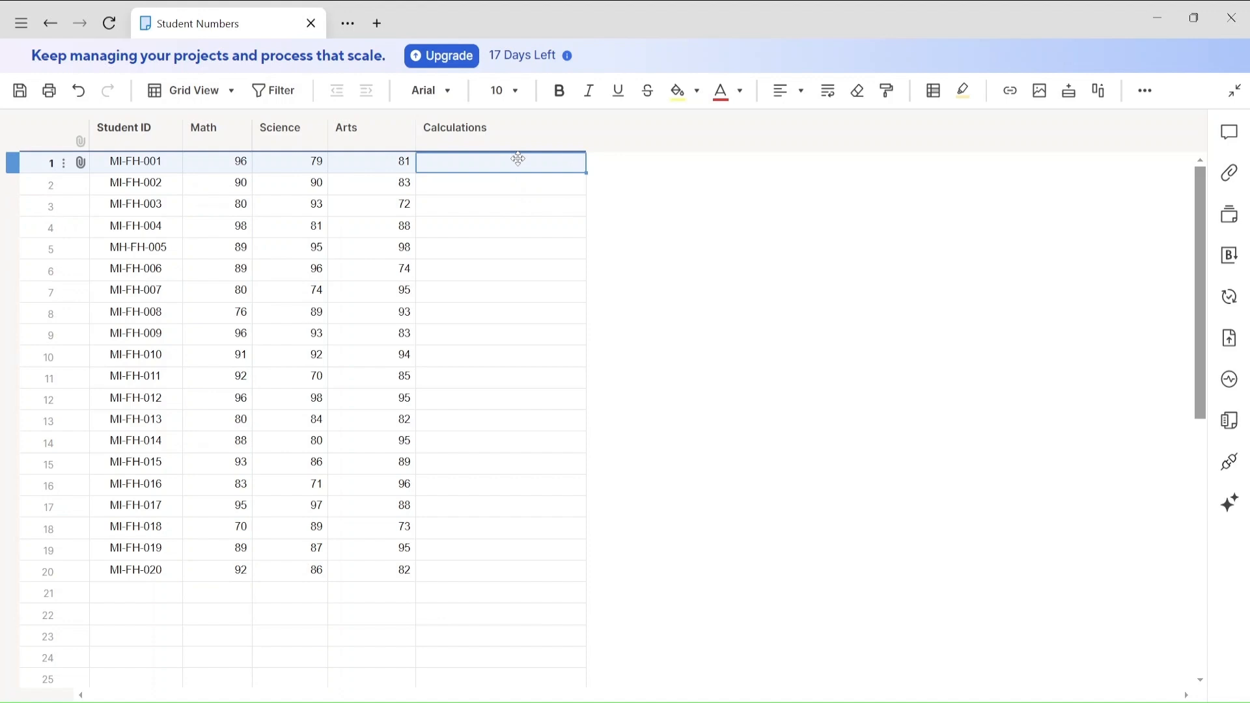
pyautogui.write('=countif(')
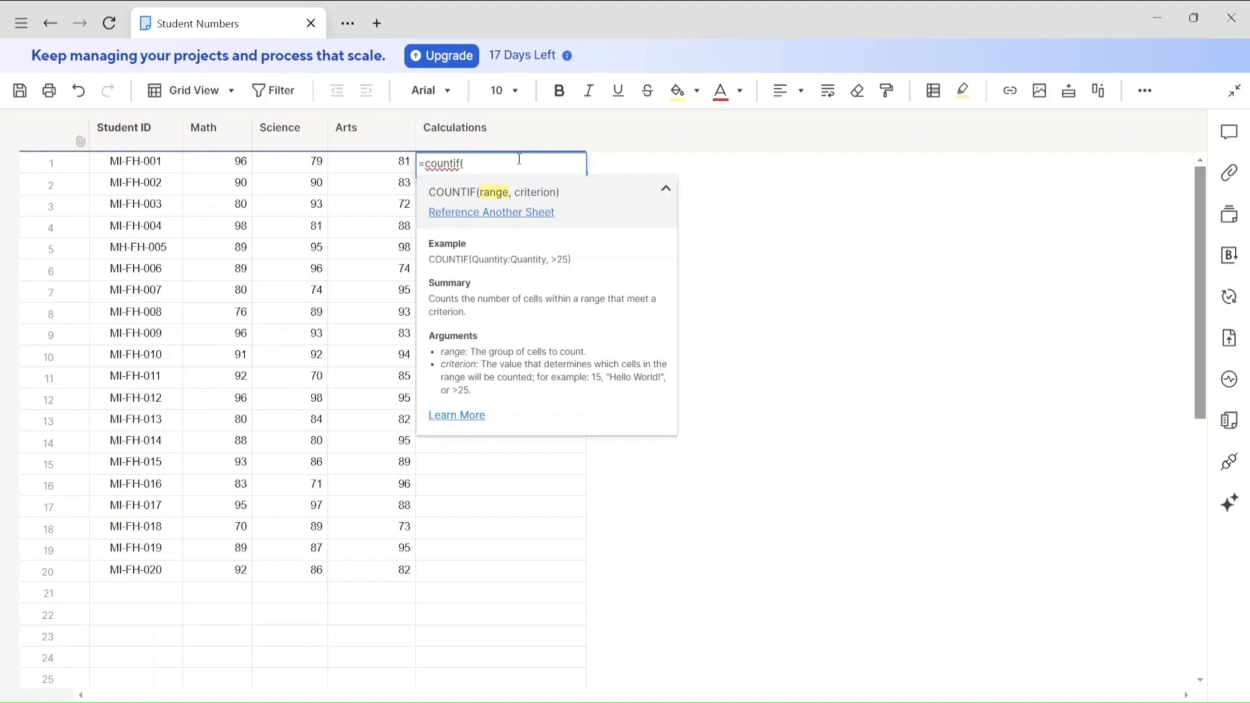
pyautogui.click(468, 213)
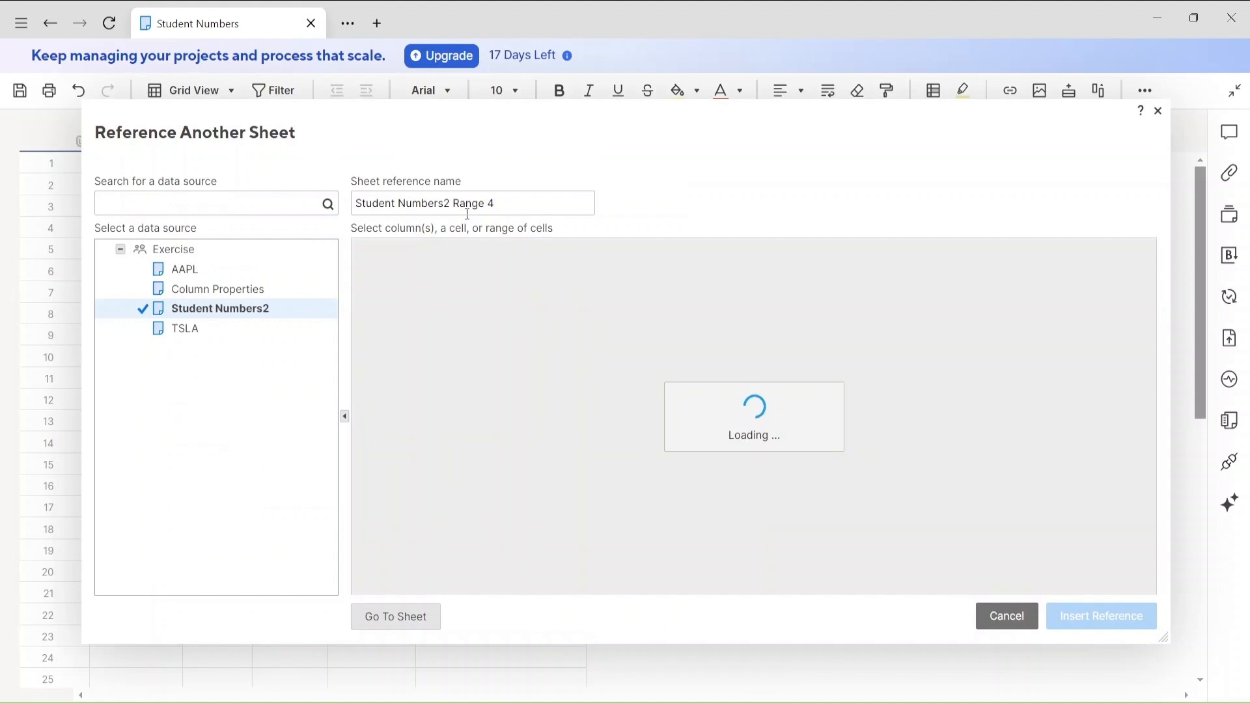
pyautogui.click(631, 276)
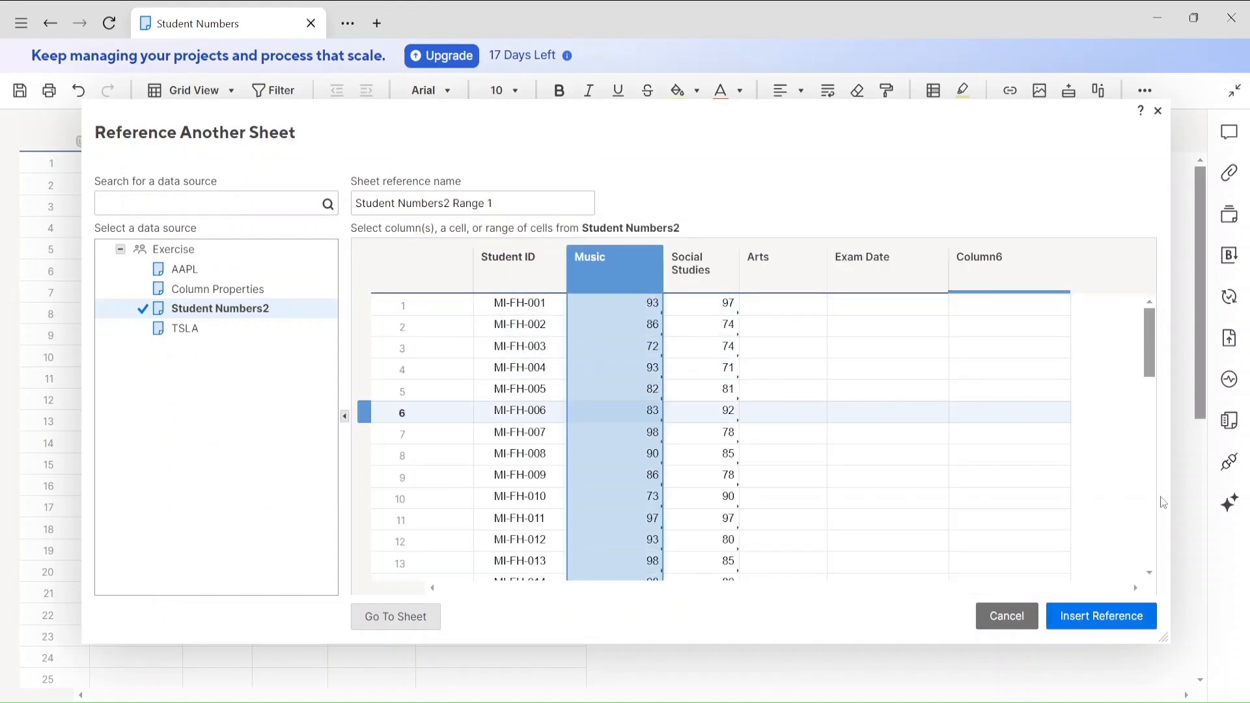
pyautogui.click(1147, 627)
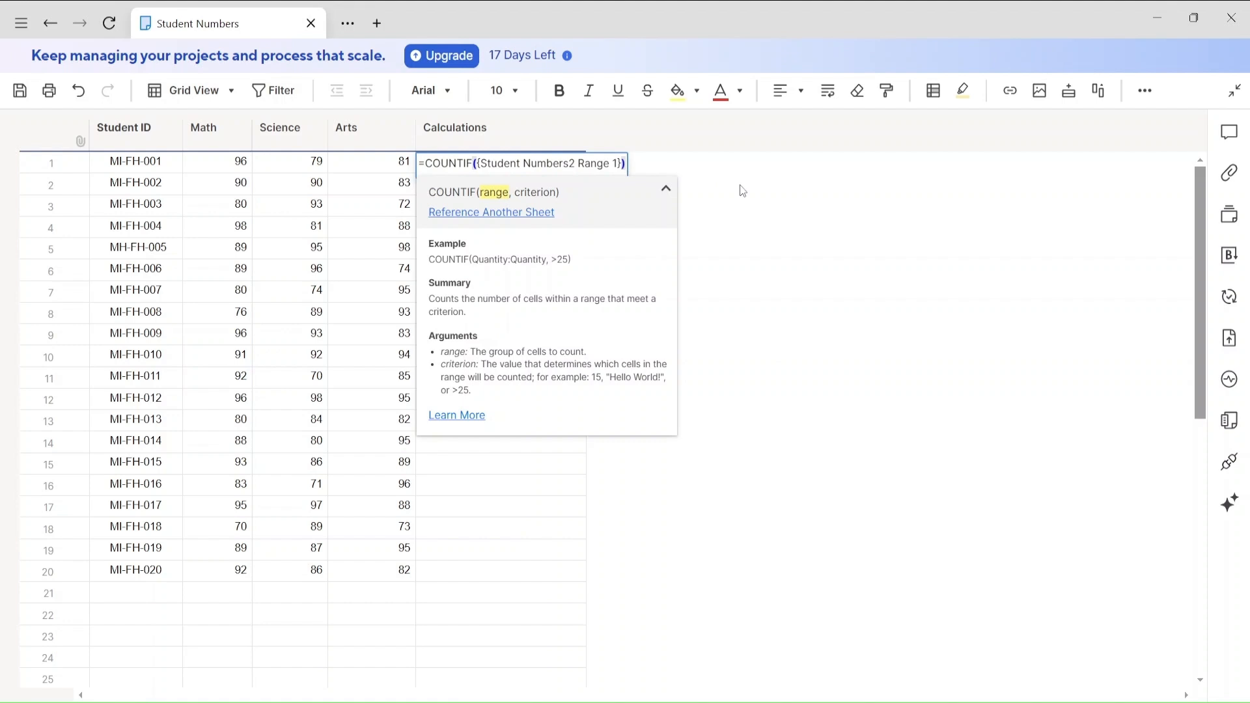
# Complete the cross-sheet COUNTIF formula with the criterion >85 and review it
pyautogui.write(',85')
pyautogui.click(626, 165)
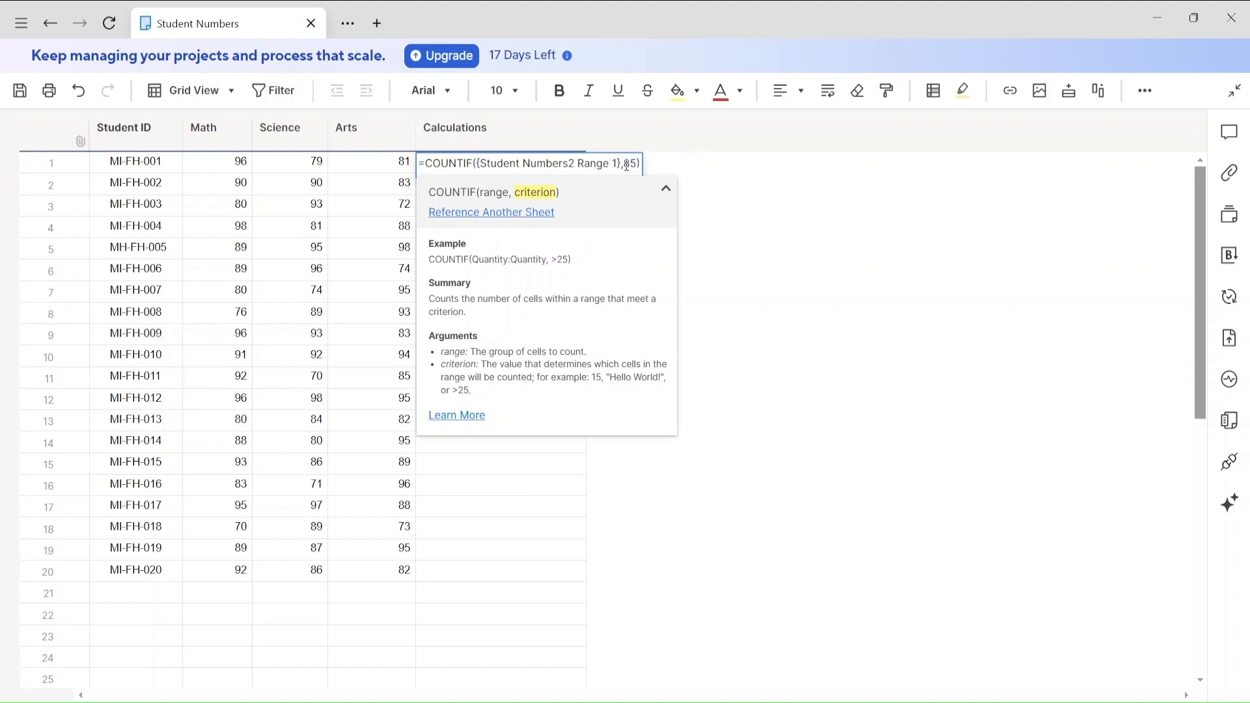
pyautogui.write('>')
pyautogui.press('Return')
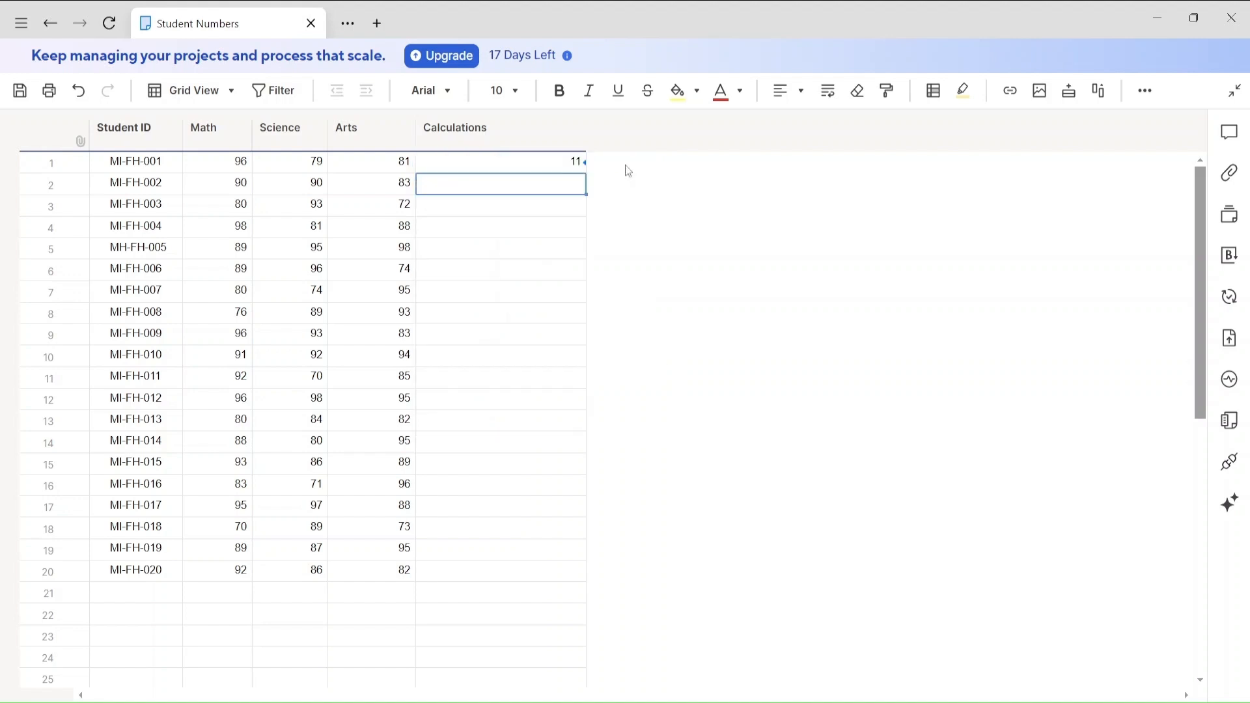
pyautogui.click(559, 163)
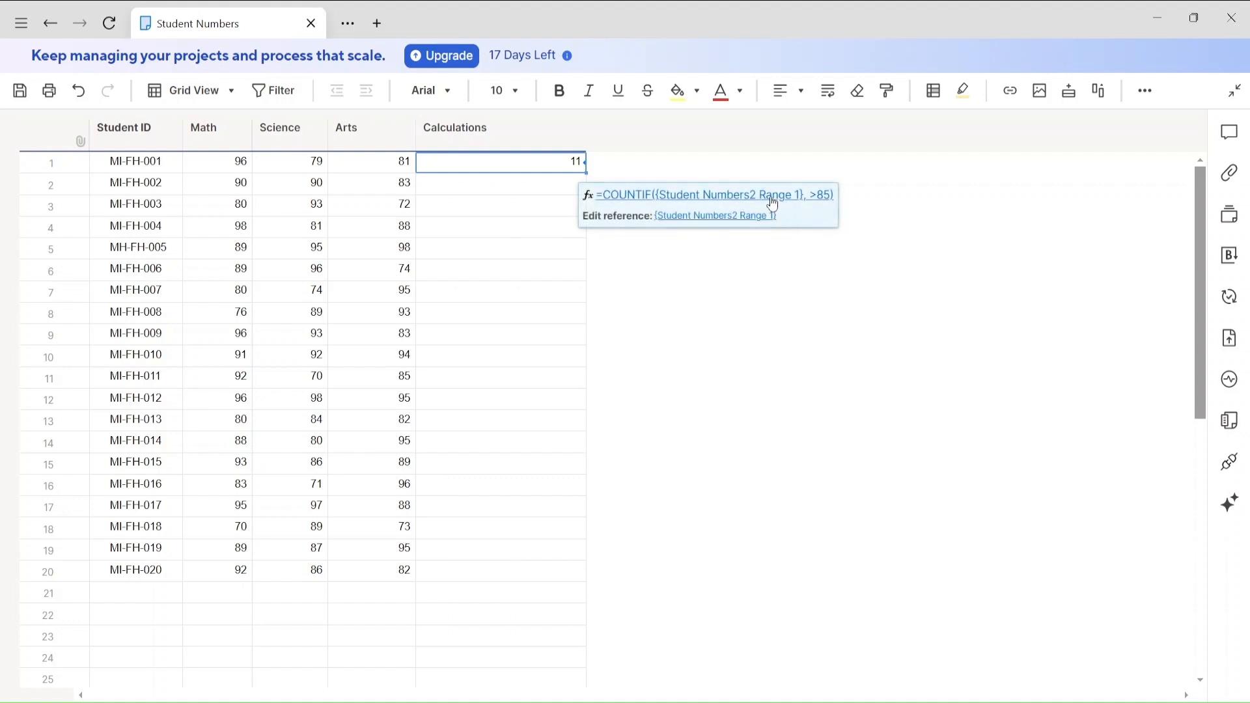
pyautogui.click(683, 310)
# Replace the row 1 cross-sheet formula with a COUNTIFS over Math1:Math20 using the criterion >90
pyautogui.click(537, 169)
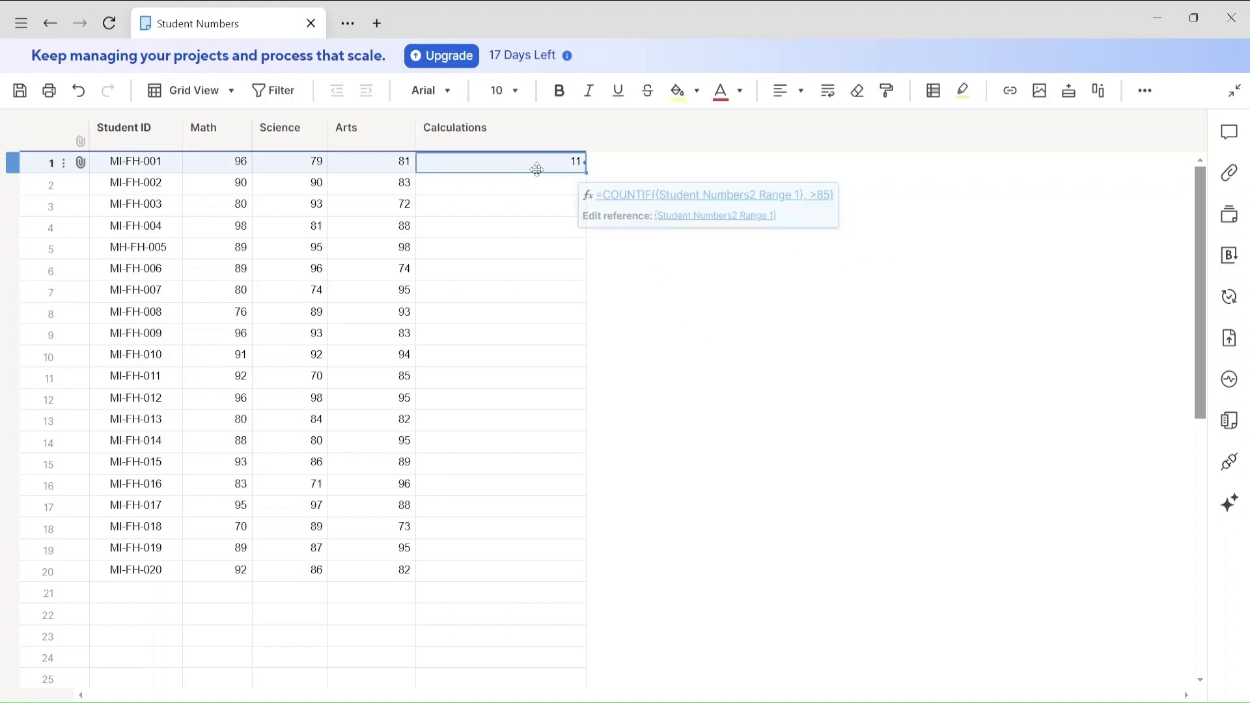
pyautogui.press('Delete')
pyautogui.click(623, 251)
pyautogui.doubleClick(499, 168)
pyautogui.write('=')
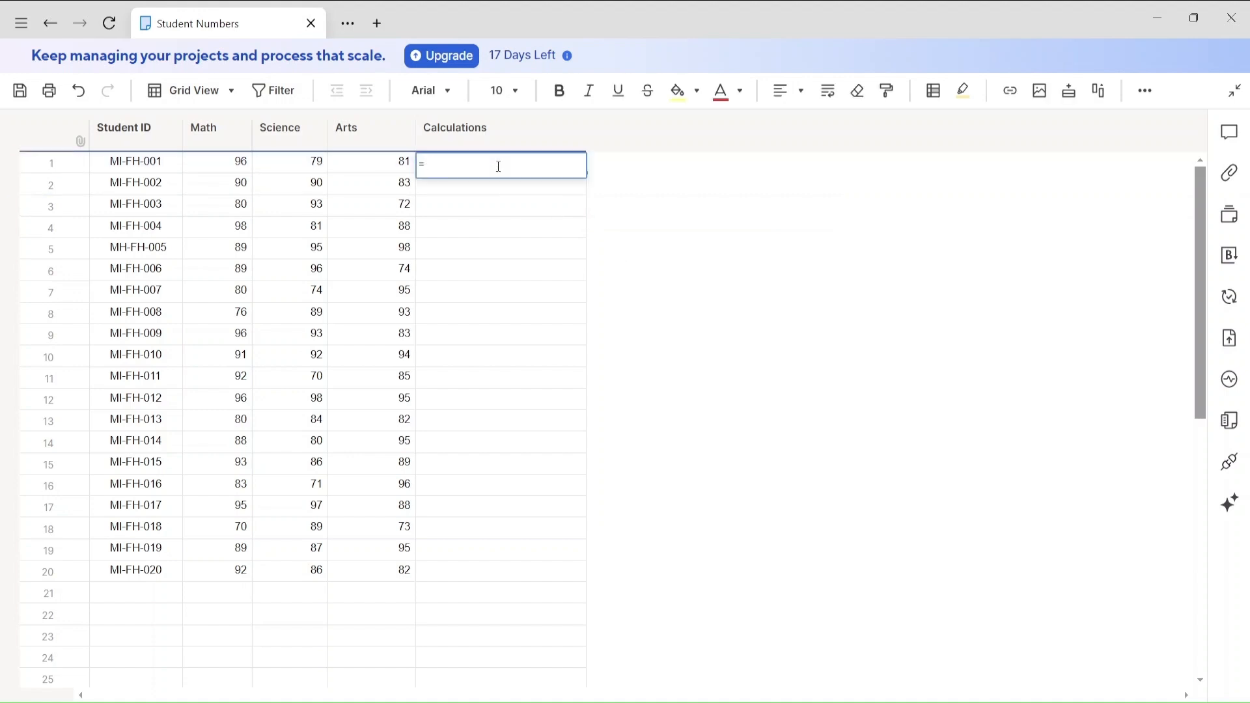
pyautogui.write('countifs')
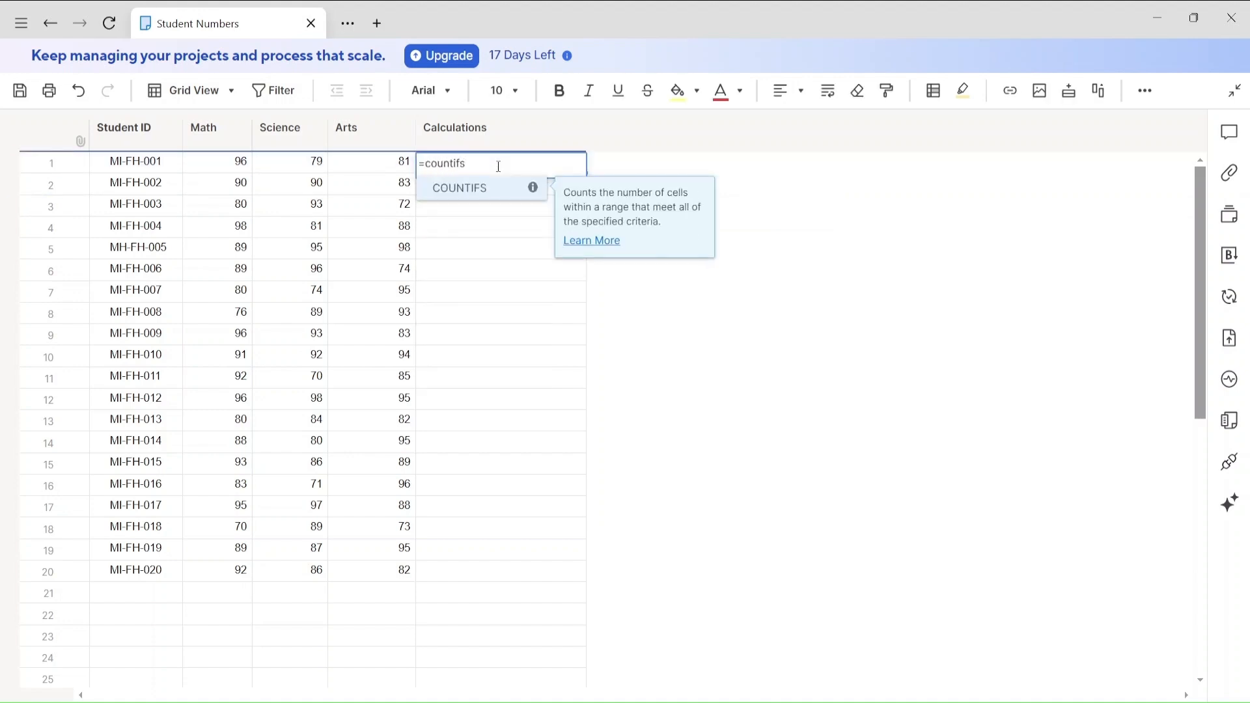
pyautogui.write('(')
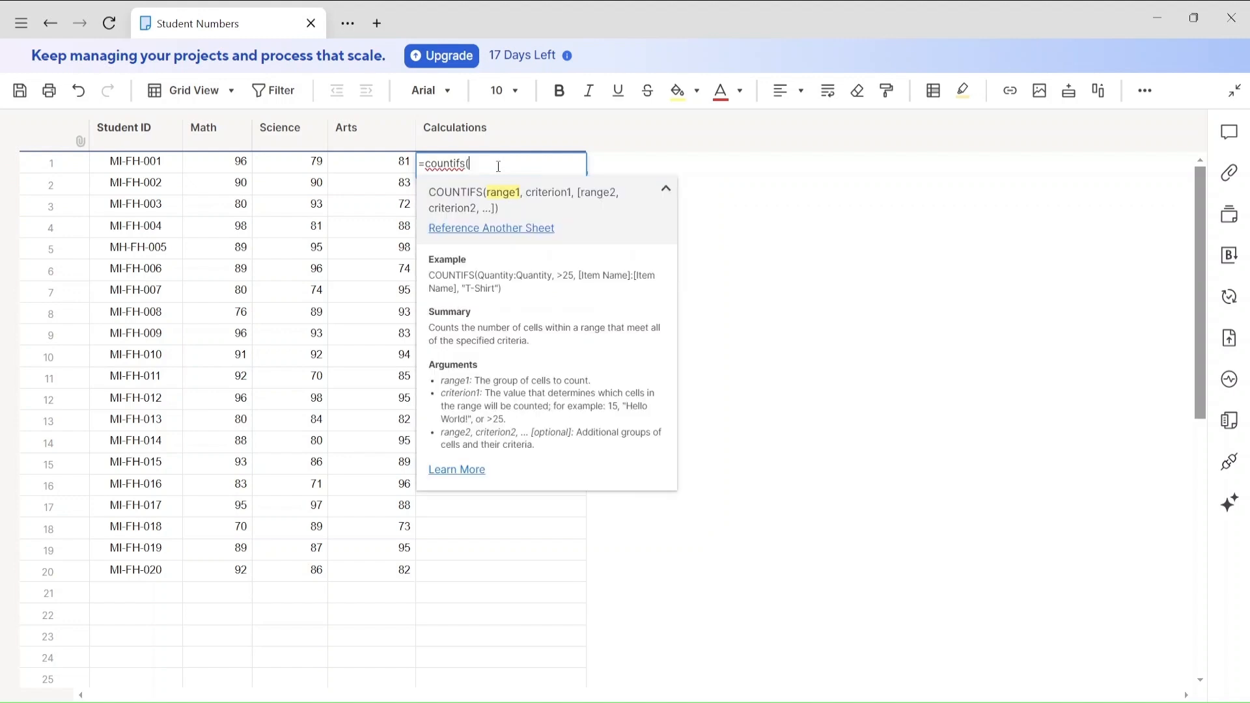
pyautogui.moveTo(229, 170); pyautogui.dragTo(232, 567)
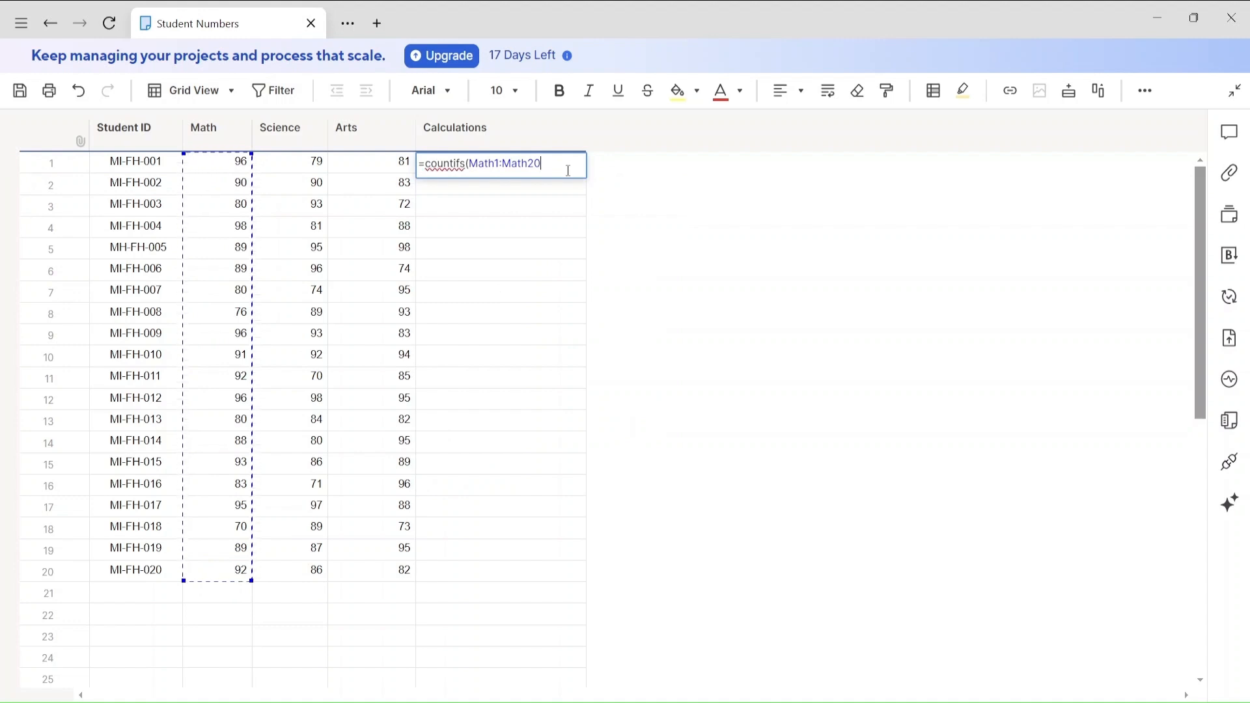
pyautogui.write(',>90')
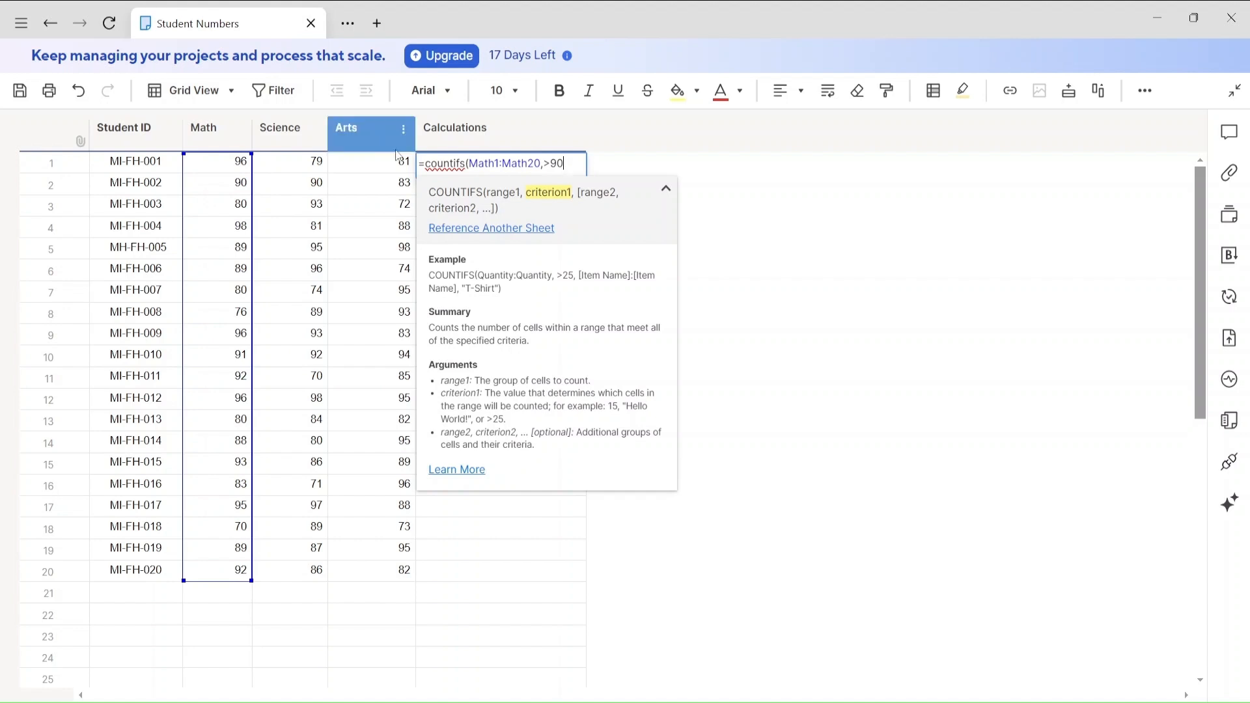
pyautogui.moveTo(310, 163); pyautogui.dragTo(308, 340)
pyautogui.click(719, 301)
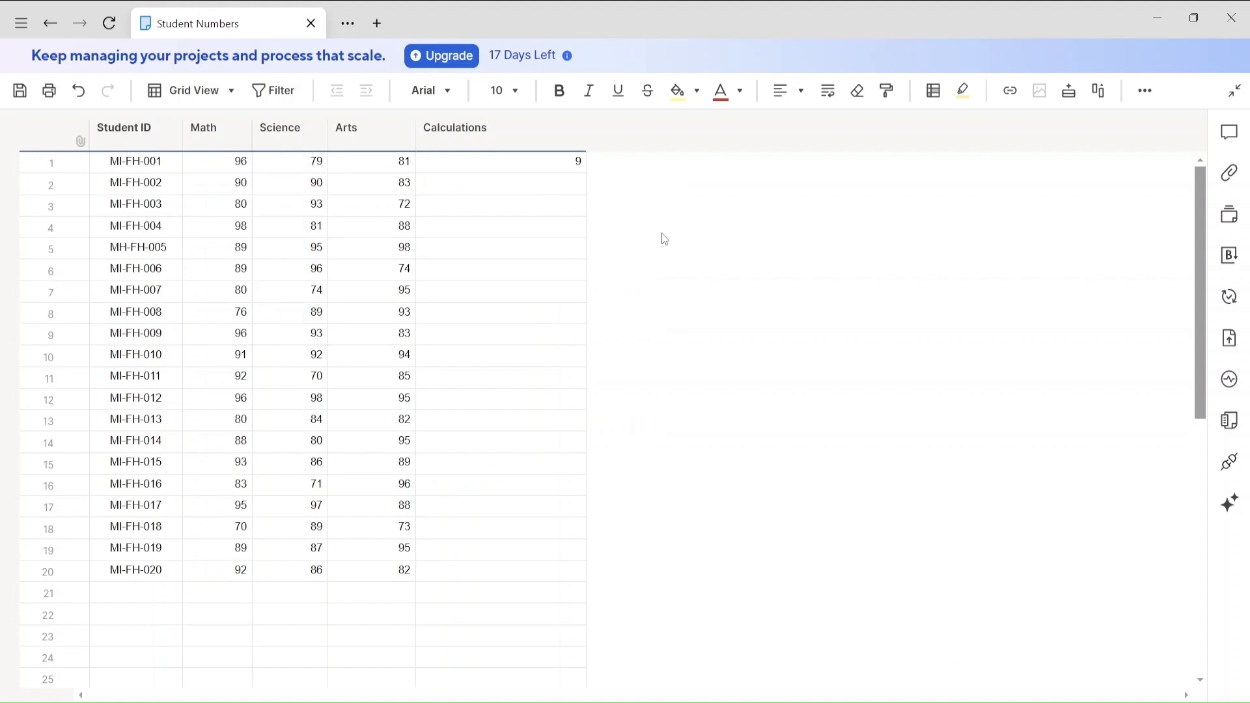
# Duplicate the COUNTIFS formula's range and criterion as a second pair and move the second range to Science1:Science20
pyautogui.click(546, 164)
pyautogui.click(638, 194)
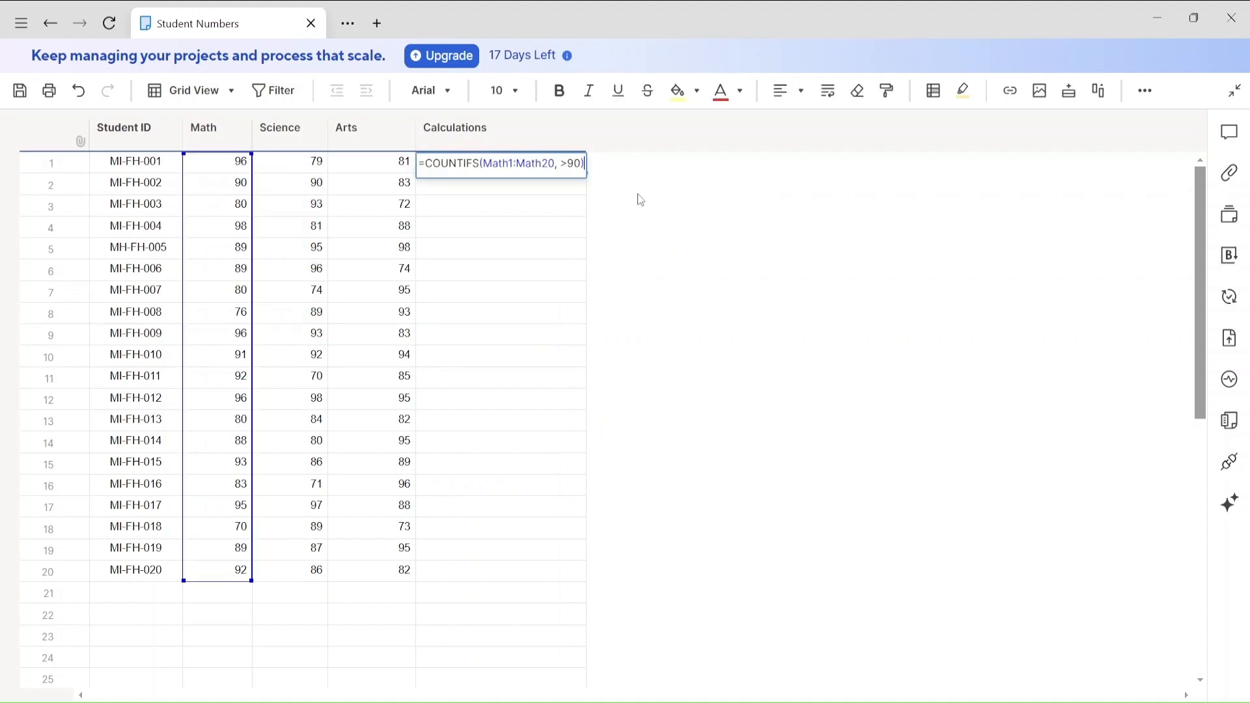
pyautogui.click(582, 165)
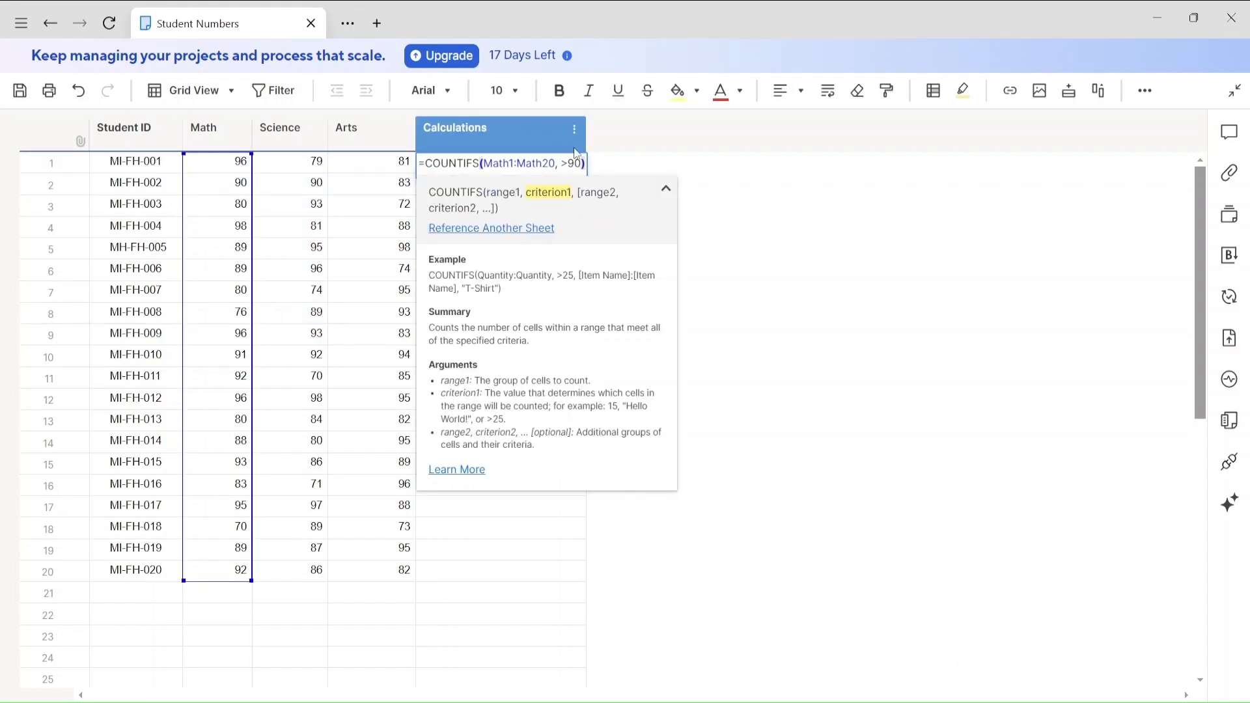
pyautogui.moveTo(584, 166); pyautogui.dragTo(487, 160)
pyautogui.hotkey('ctrl', 'c')
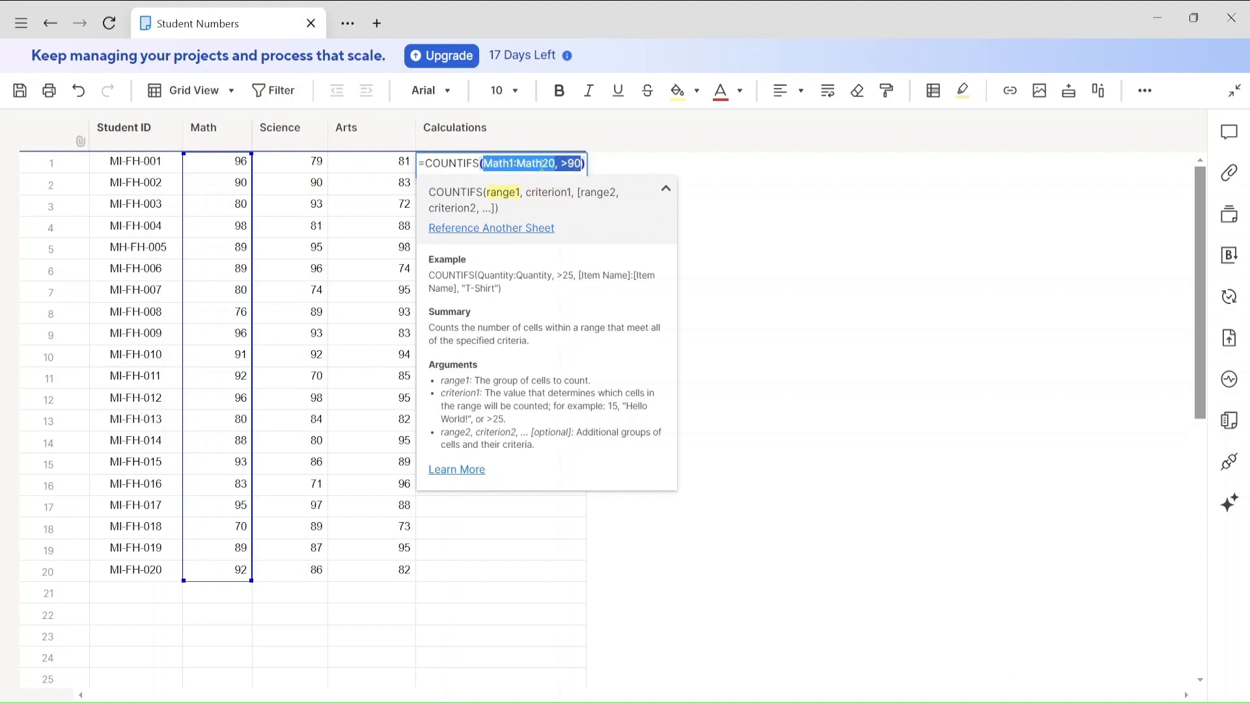
pyautogui.click(581, 164)
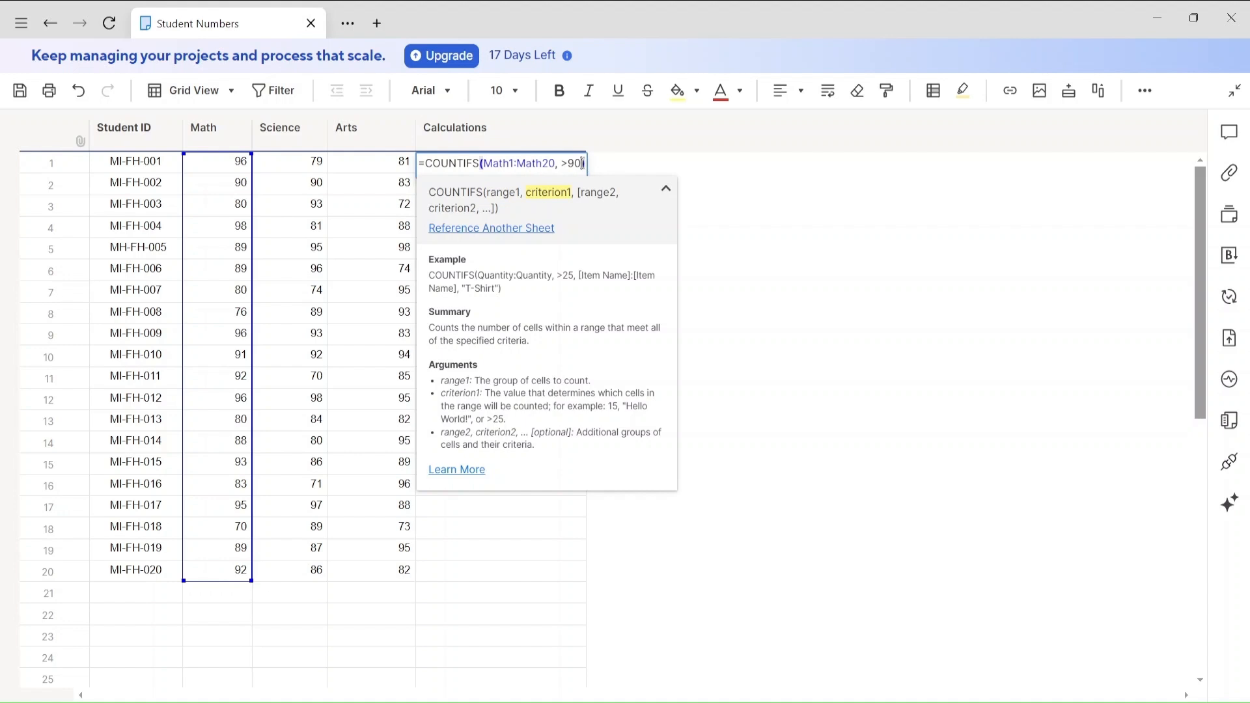
pyautogui.write(',')
pyautogui.hotkey('ctrl', 'v')
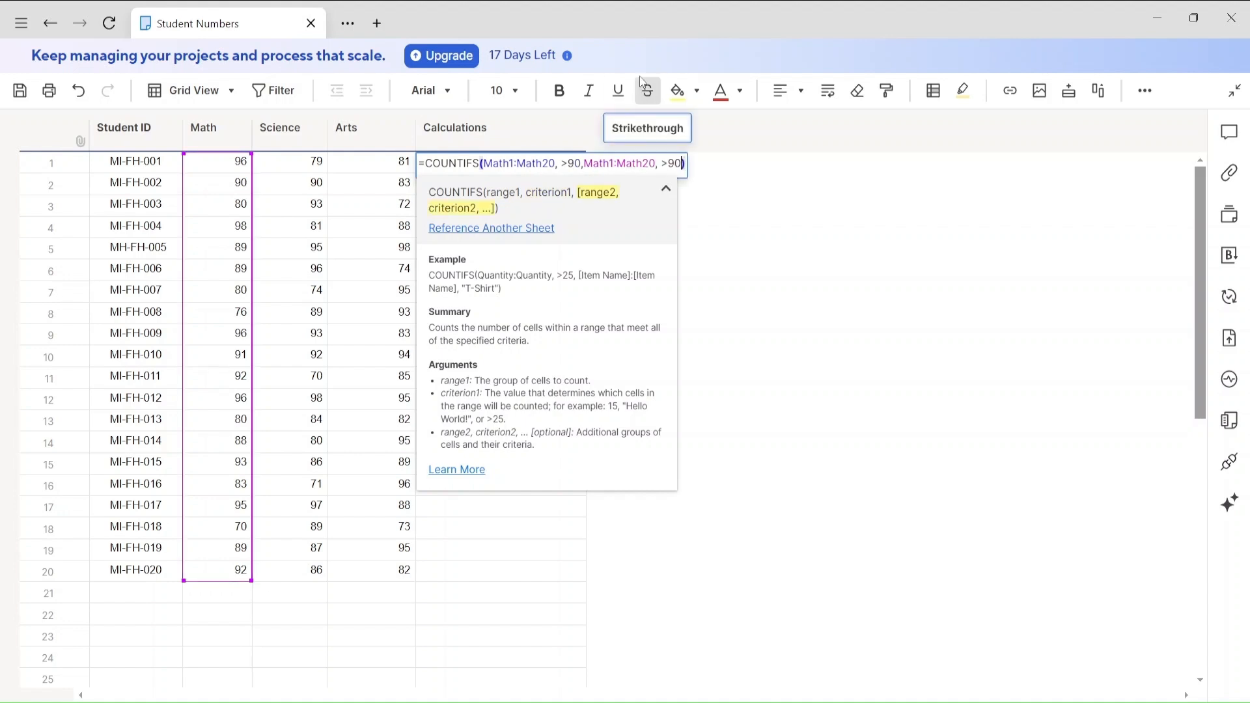
pyautogui.moveTo(244, 212); pyautogui.dragTo(269, 210)
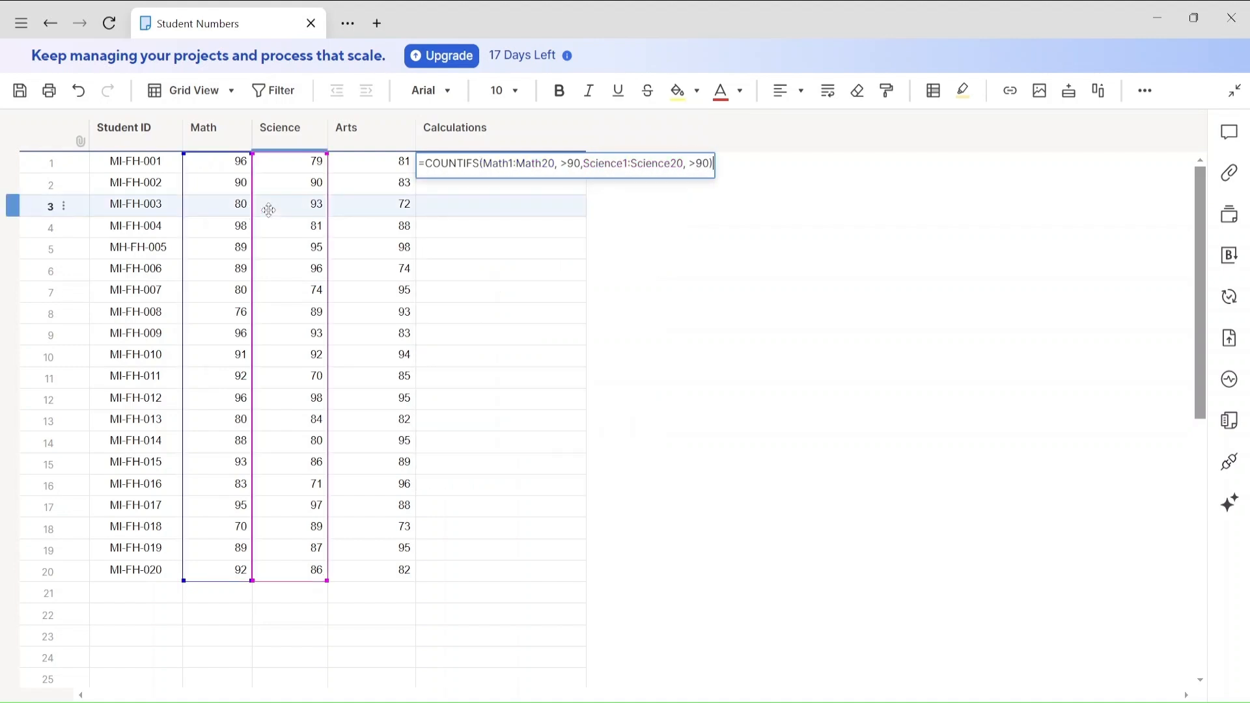
# Set the COUNTIFS formula's Science criterion to >85, enter the formula and reopen it for review
pyautogui.moveTo(696, 164); pyautogui.dragTo(708, 167)
pyautogui.write('85')
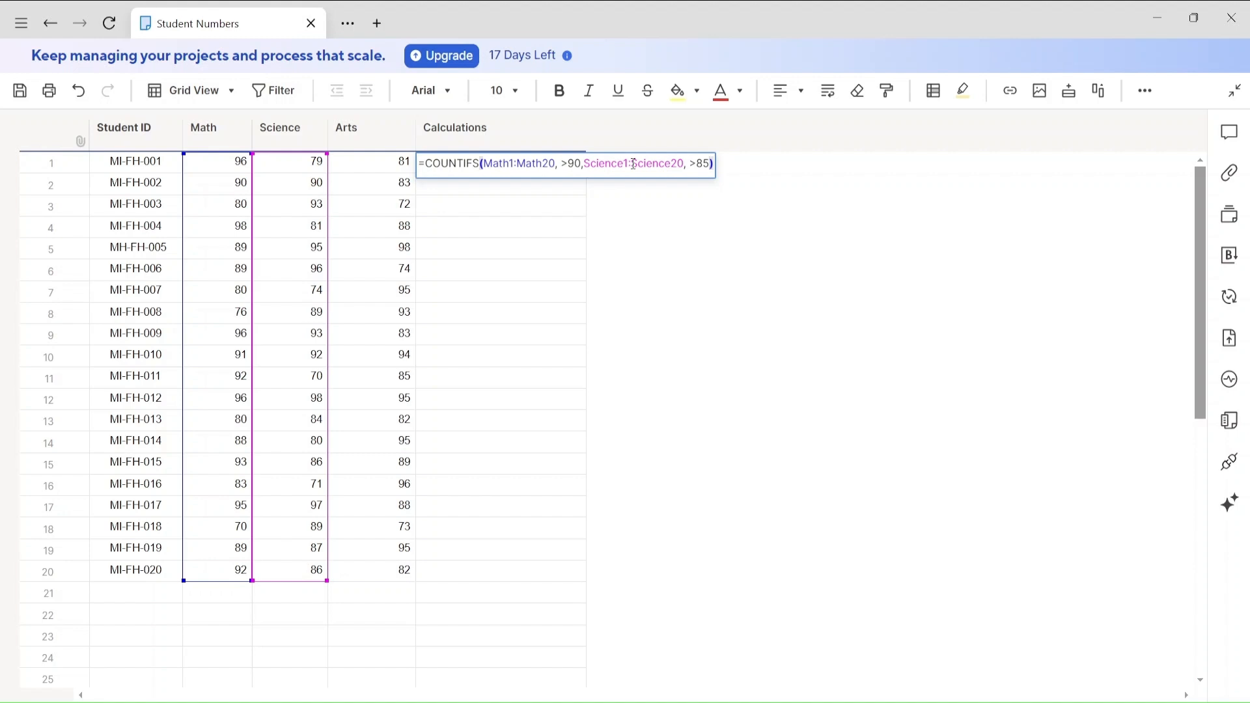
pyautogui.press('Return')
pyautogui.click(576, 167)
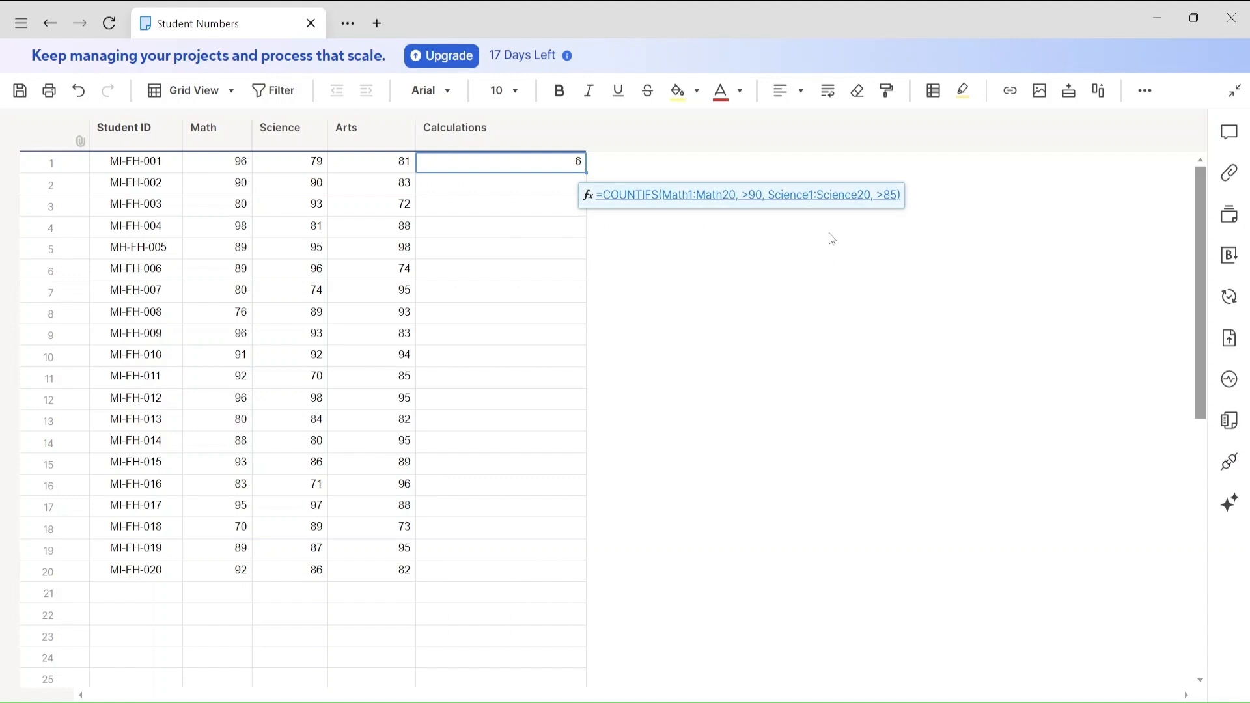
pyautogui.click(802, 209)
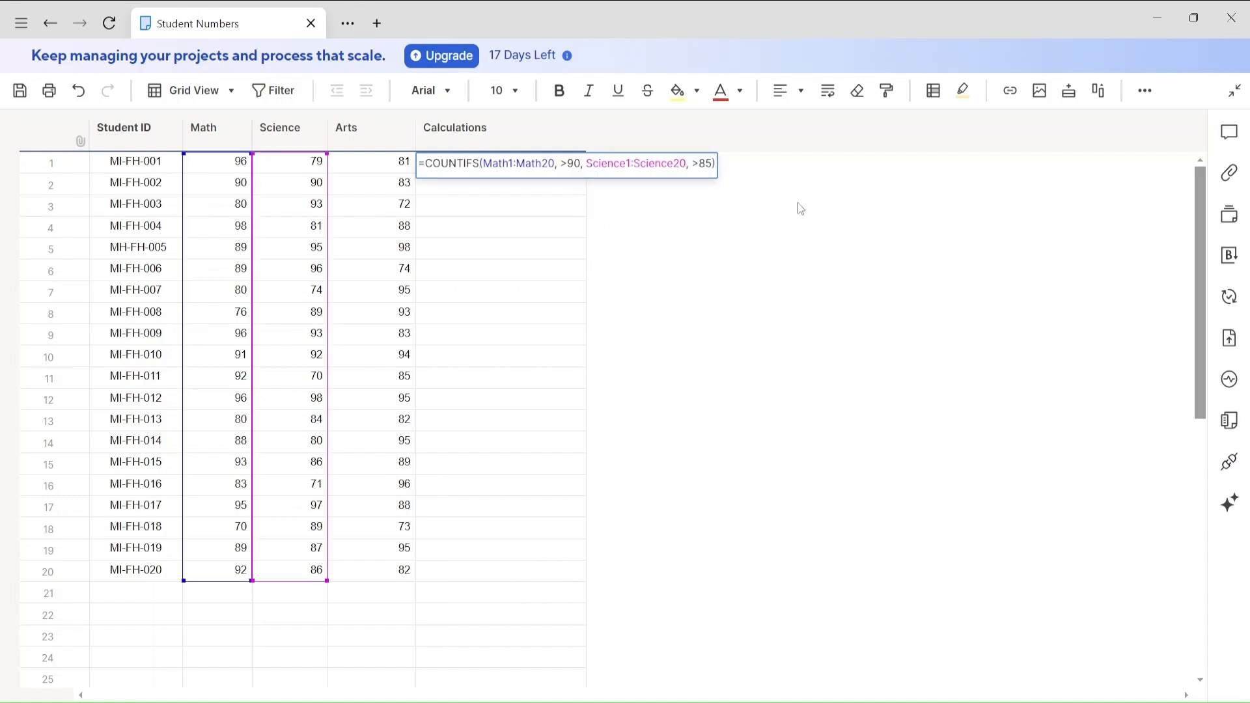
# Duplicate the COUNTIFS formula's Science range and criterion as a third pair and move the new range to Arts1:Arts20
pyautogui.click(714, 164)
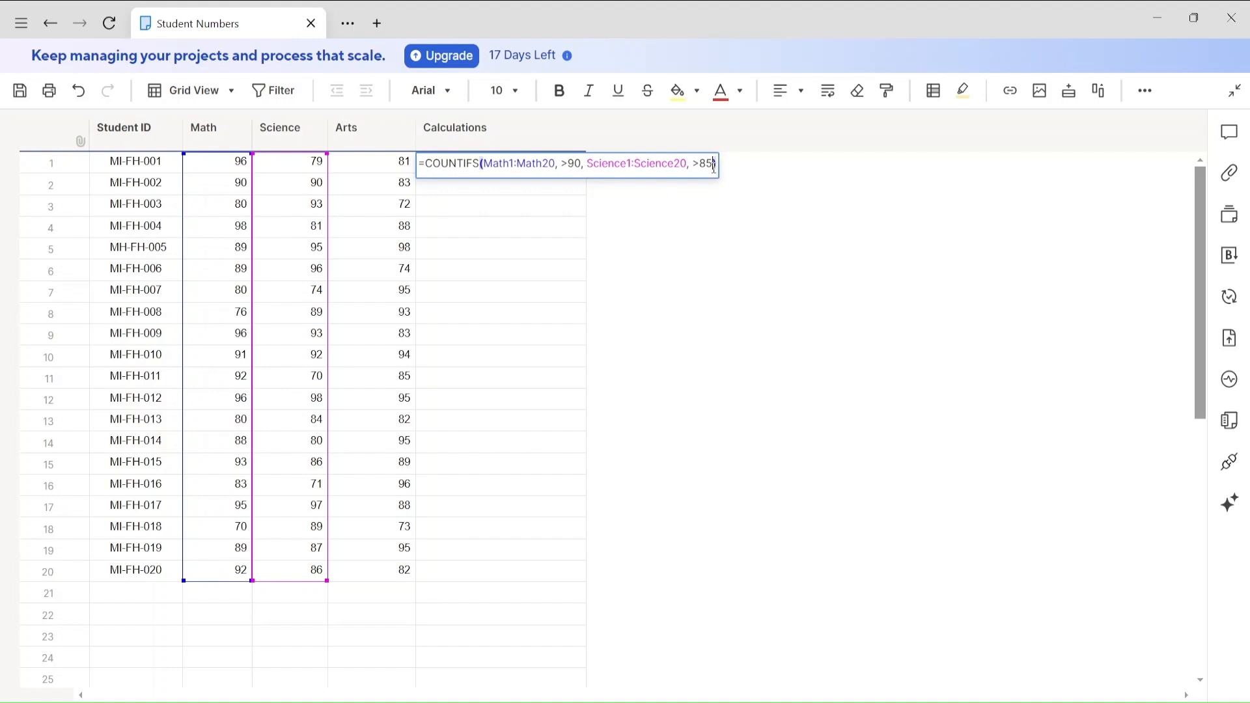
pyautogui.write(',')
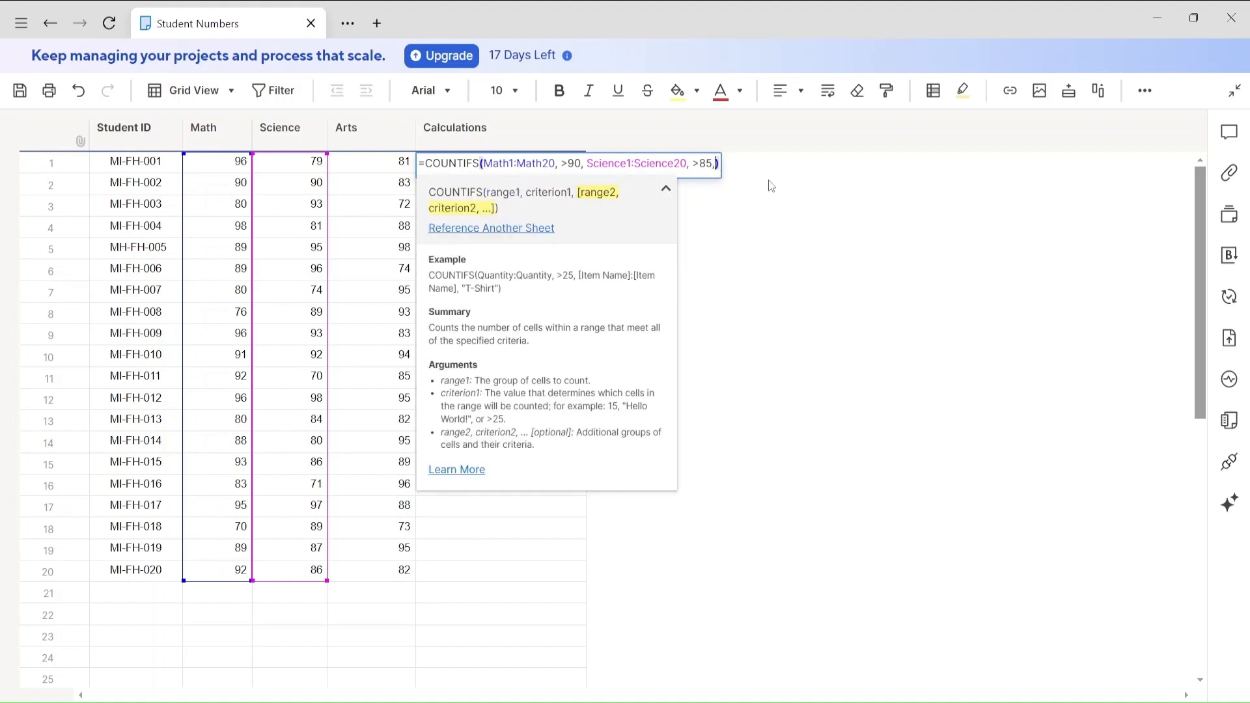
pyautogui.moveTo(715, 163); pyautogui.dragTo(588, 163)
pyautogui.hotkey('ctrl', 'c')
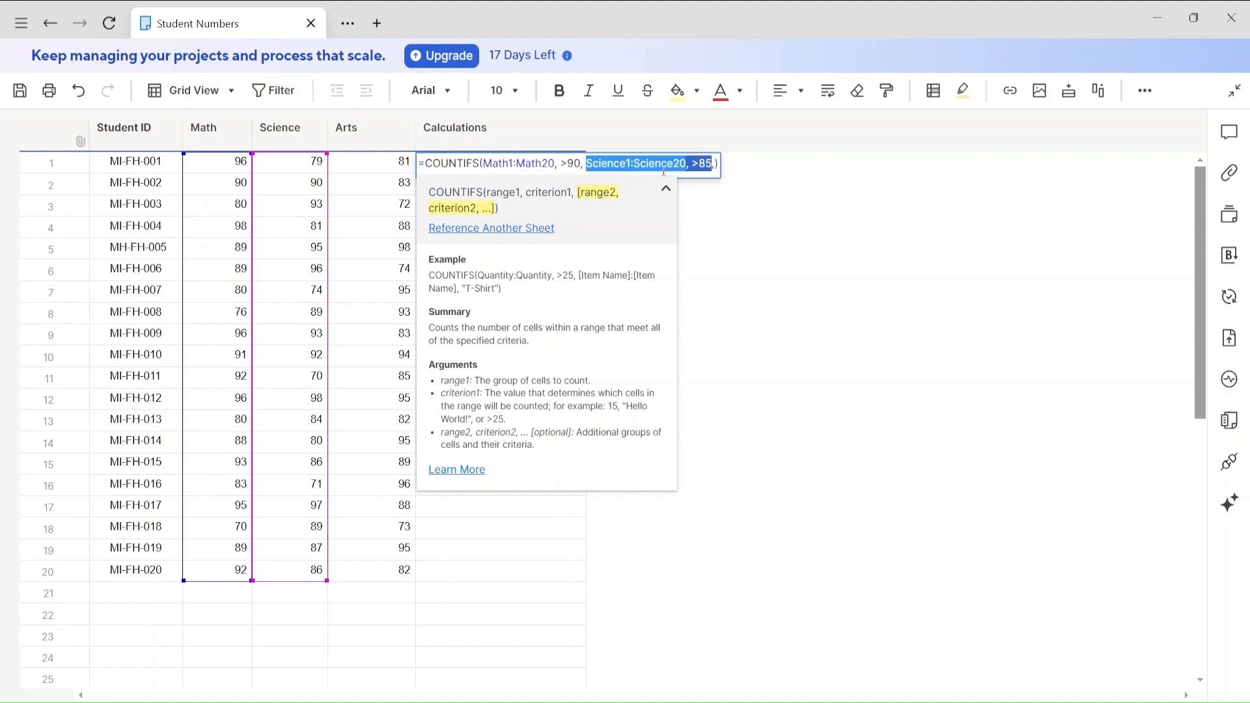
pyautogui.click(714, 163)
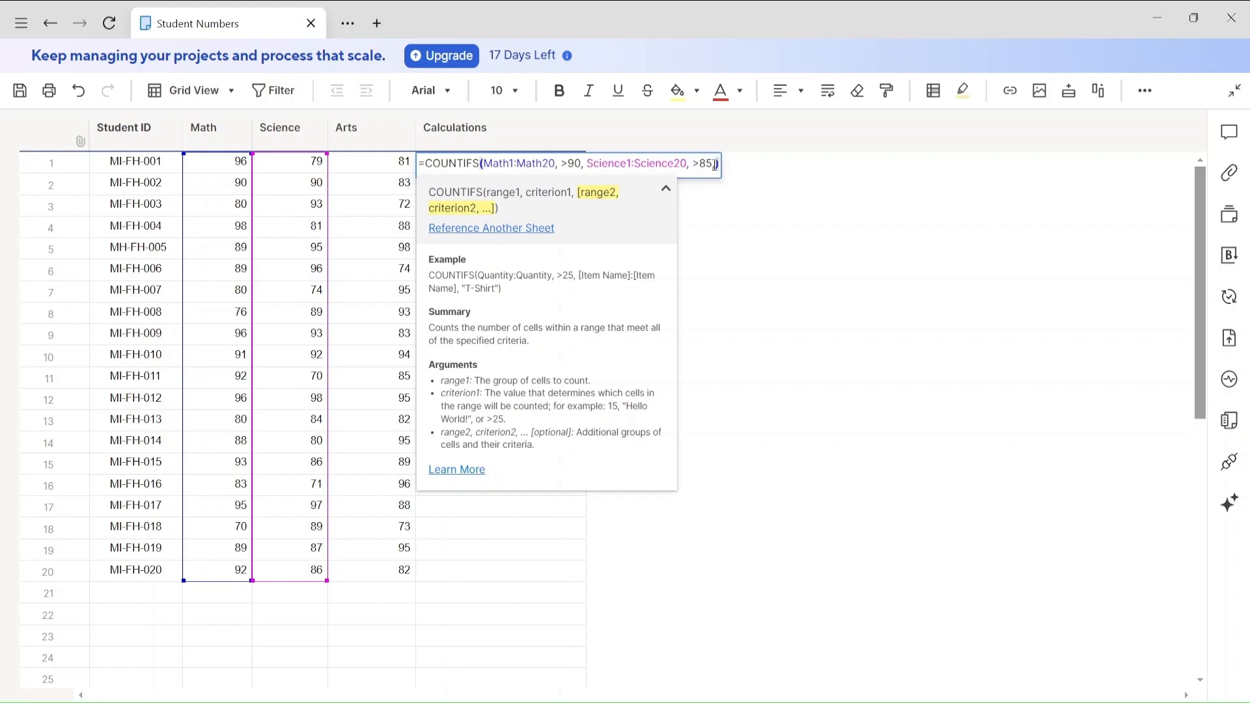
pyautogui.write(',')
pyautogui.hotkey('ctrl', 'v')
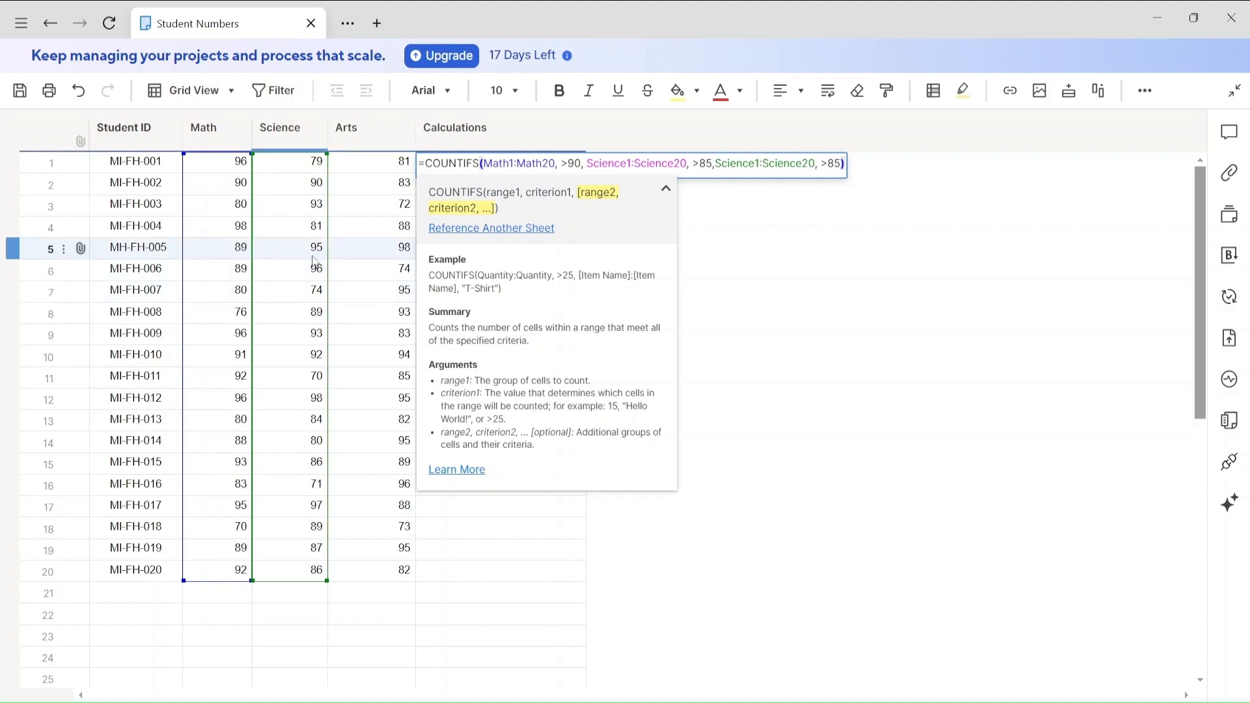
pyautogui.moveTo(327, 247); pyautogui.dragTo(342, 248)
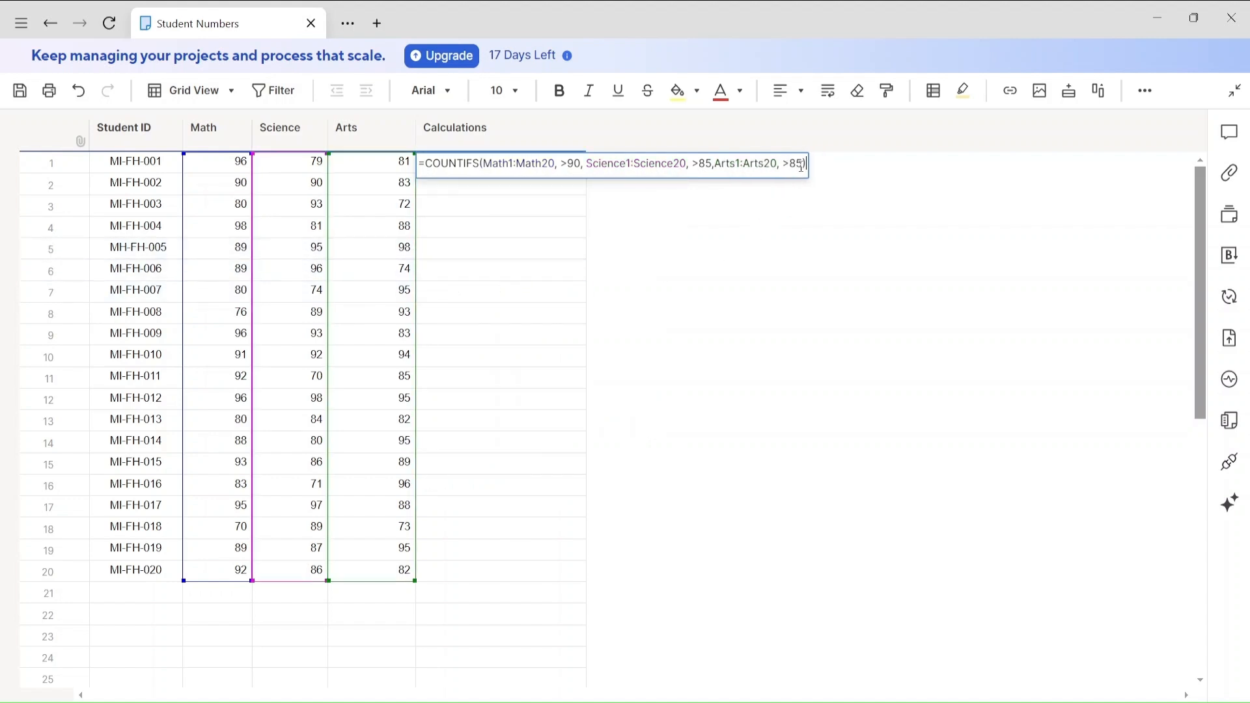
# Set the COUNTIFS formula's Arts criterion to >95 and enter the formula
pyautogui.moveTo(801, 165); pyautogui.dragTo(793, 165)
pyautogui.write('9')
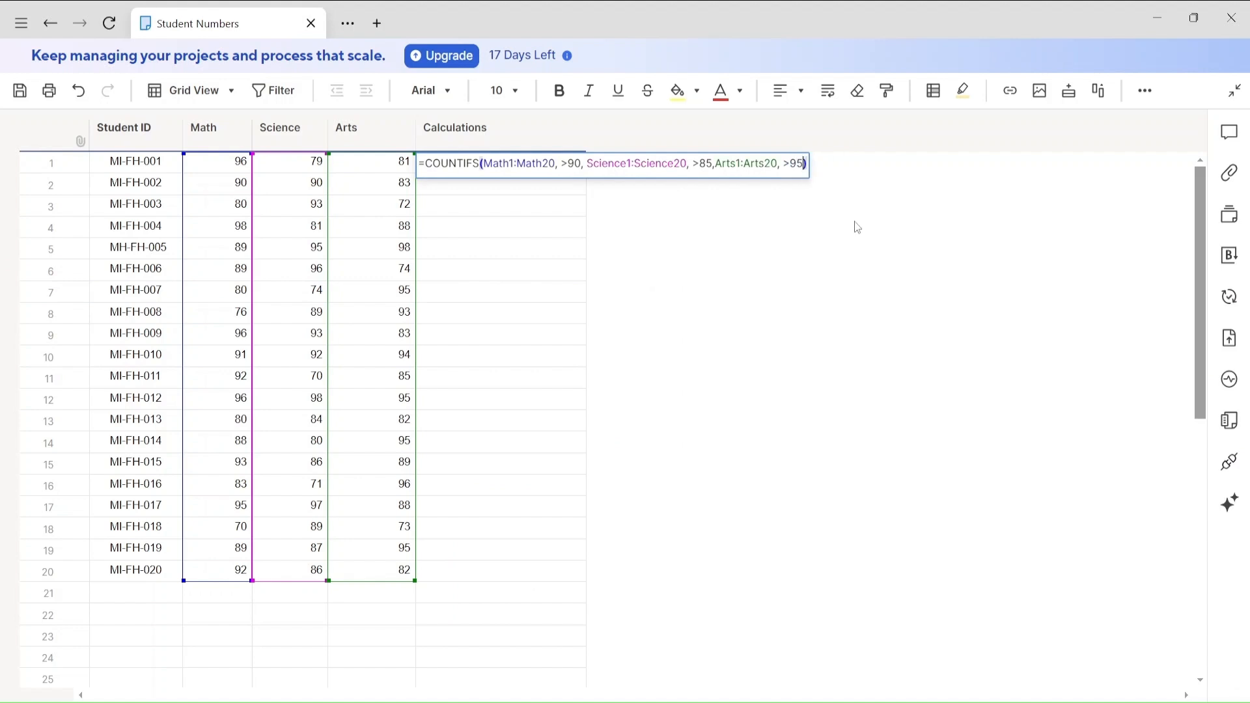
pyautogui.click(856, 226)
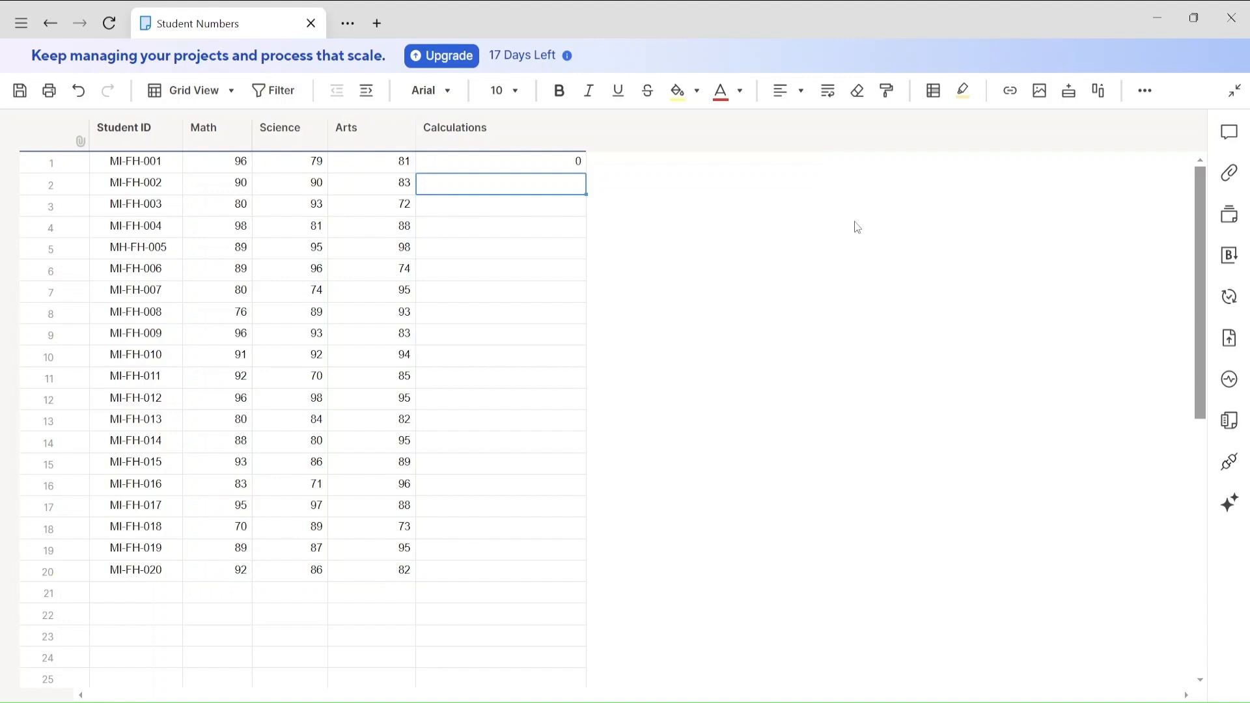
# Set the Arts criterion in the row 1 COUNTIFS formula to >90 and enter the formula
pyautogui.click(466, 176)
pyautogui.click(471, 169)
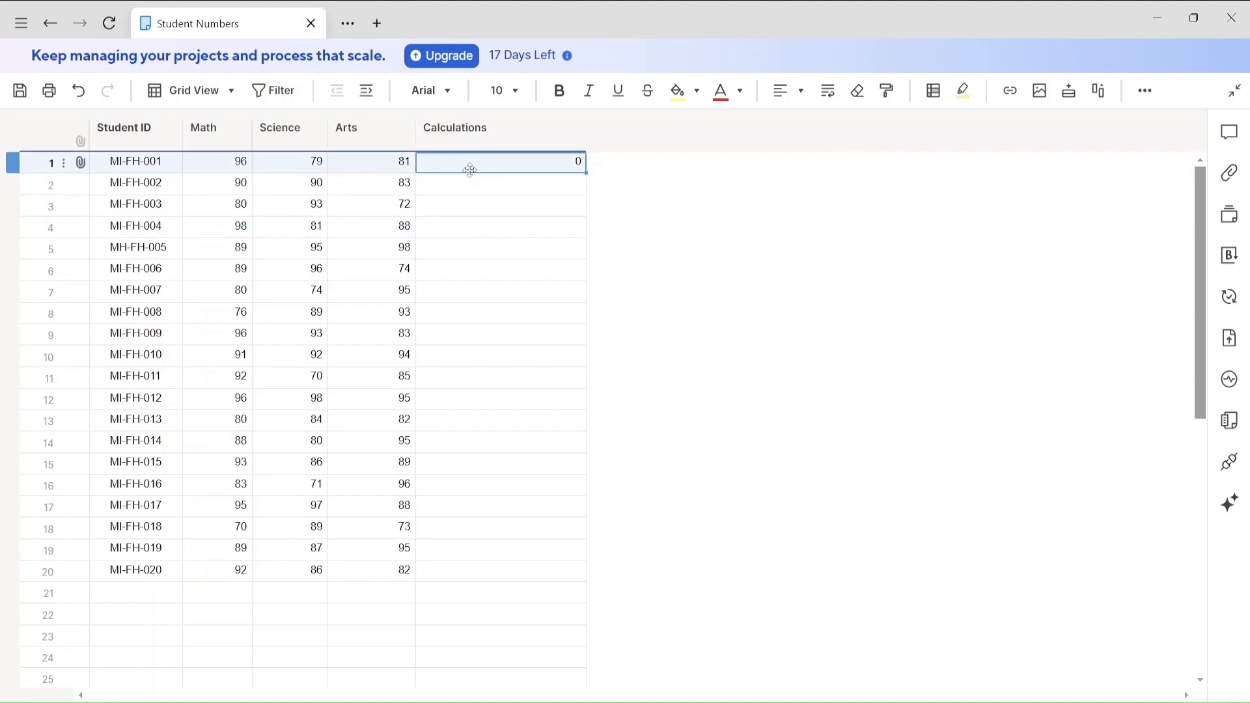
pyautogui.click(723, 193)
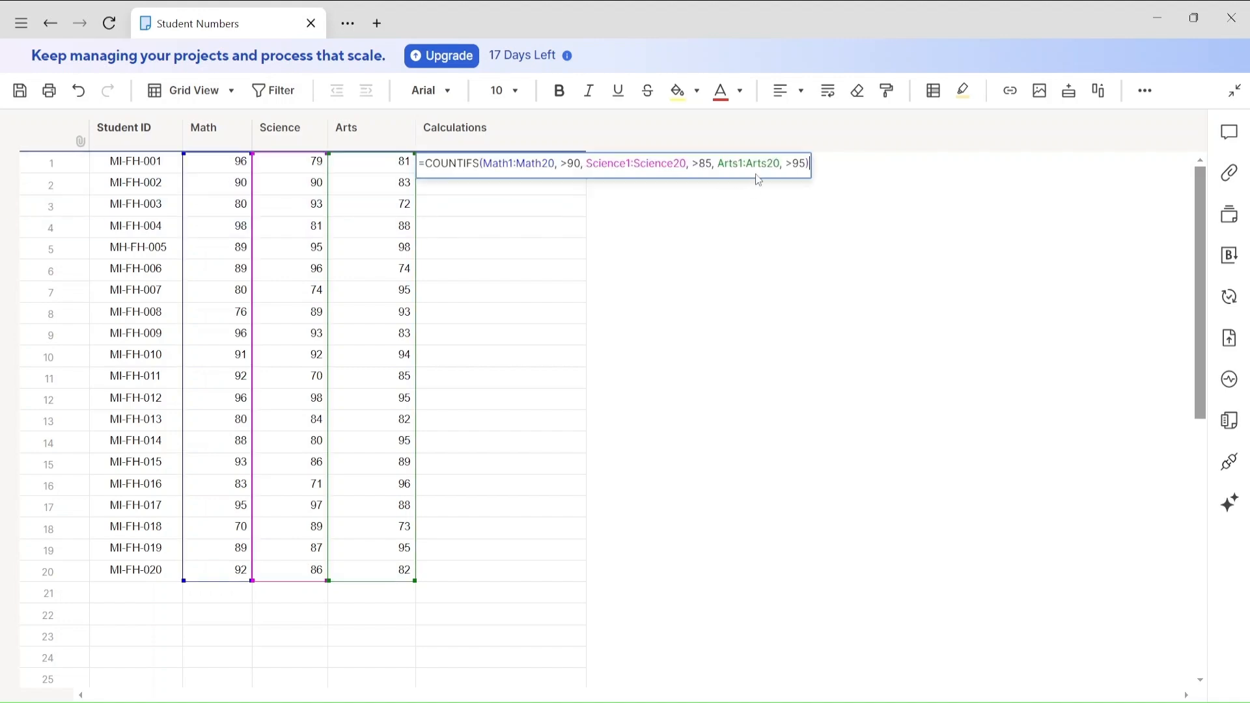
pyautogui.click(805, 164)
pyautogui.press('BackSpace')
pyautogui.write('0')
pyautogui.press('Return')
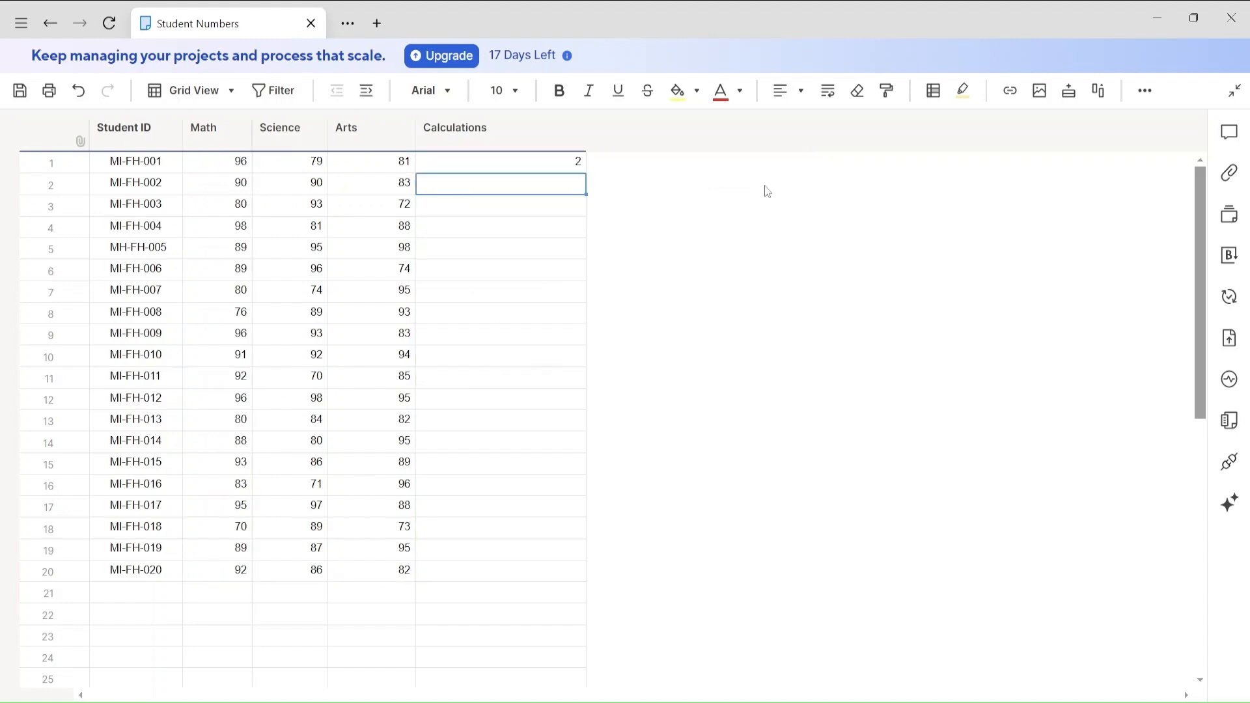
# Review the row 1 COUNTIFS formula's ranges and criteria against the highlighted Math, Science and Arts columns
pyautogui.click(562, 168)
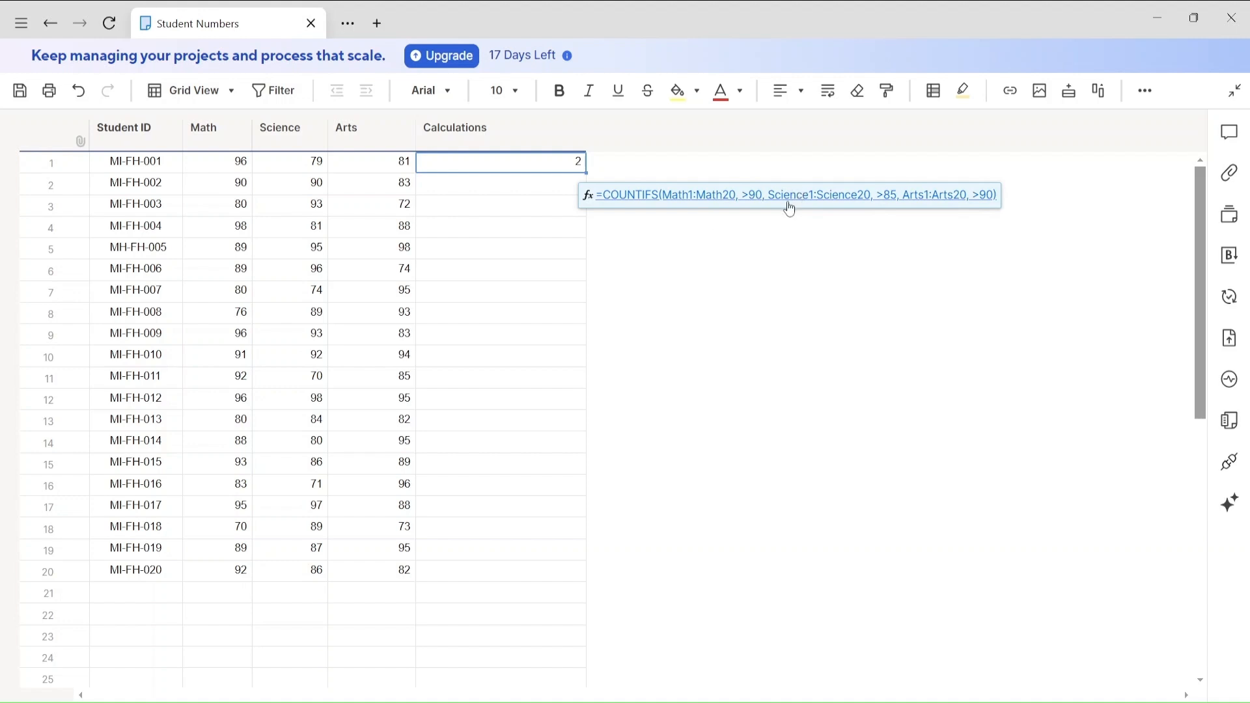
pyautogui.click(653, 207)
pyautogui.click(562, 164)
pyautogui.click(726, 200)
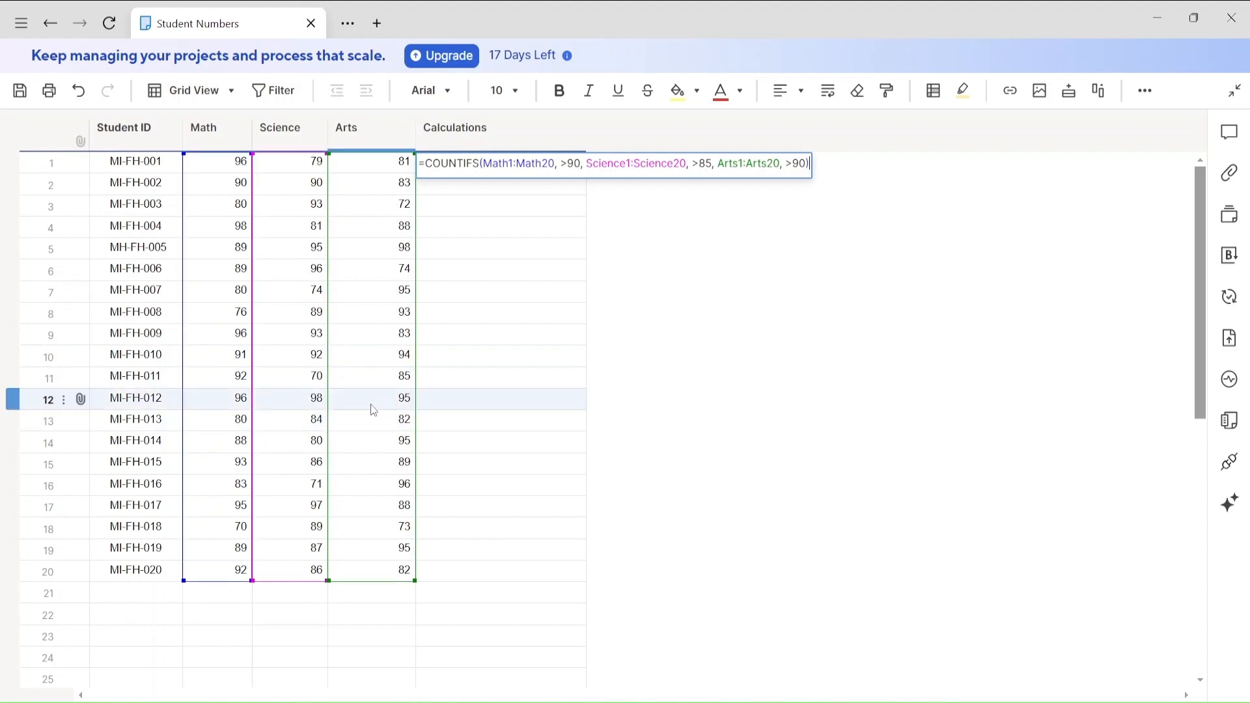
pyautogui.click(703, 345)
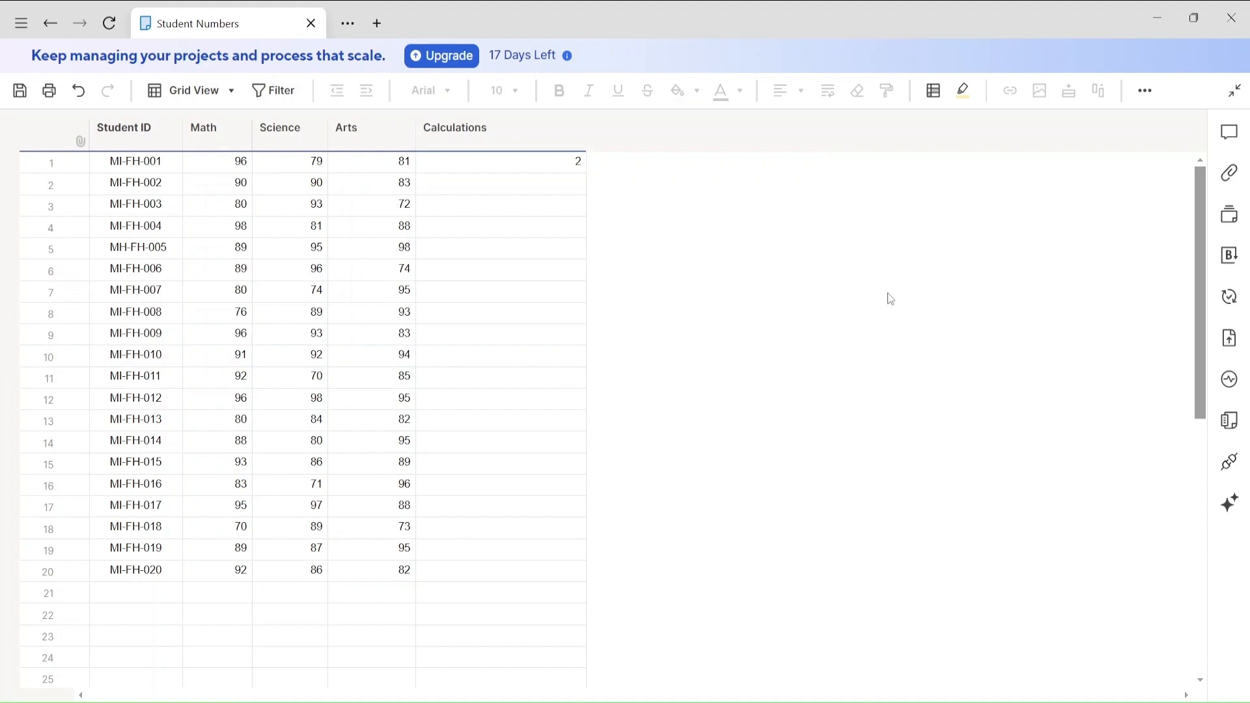
pyautogui.click(573, 164)
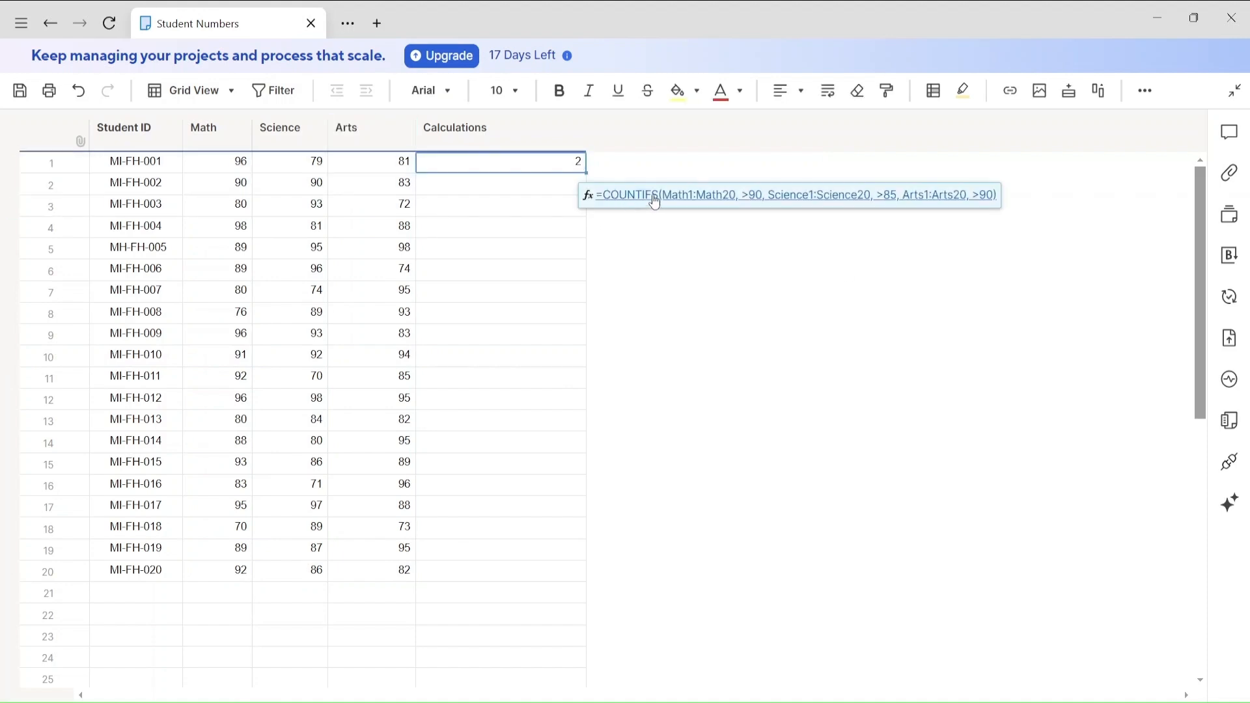
pyautogui.click(655, 198)
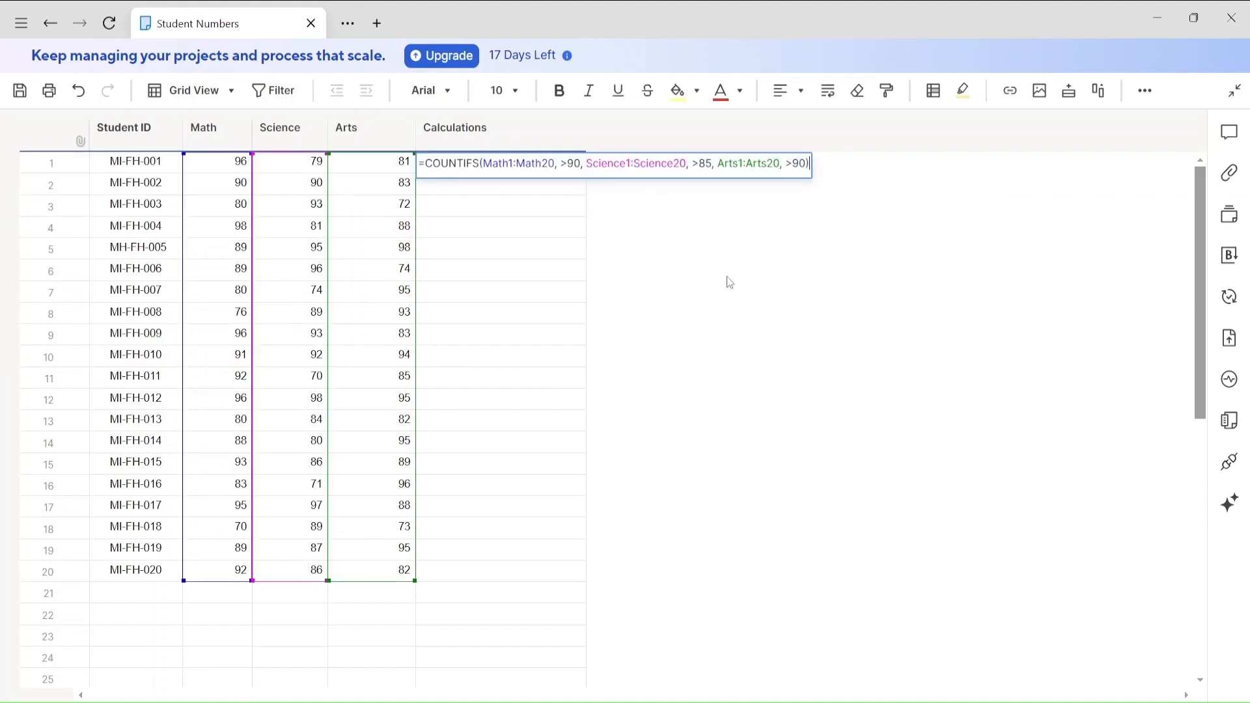
pyautogui.click(729, 282)
pyautogui.click(560, 163)
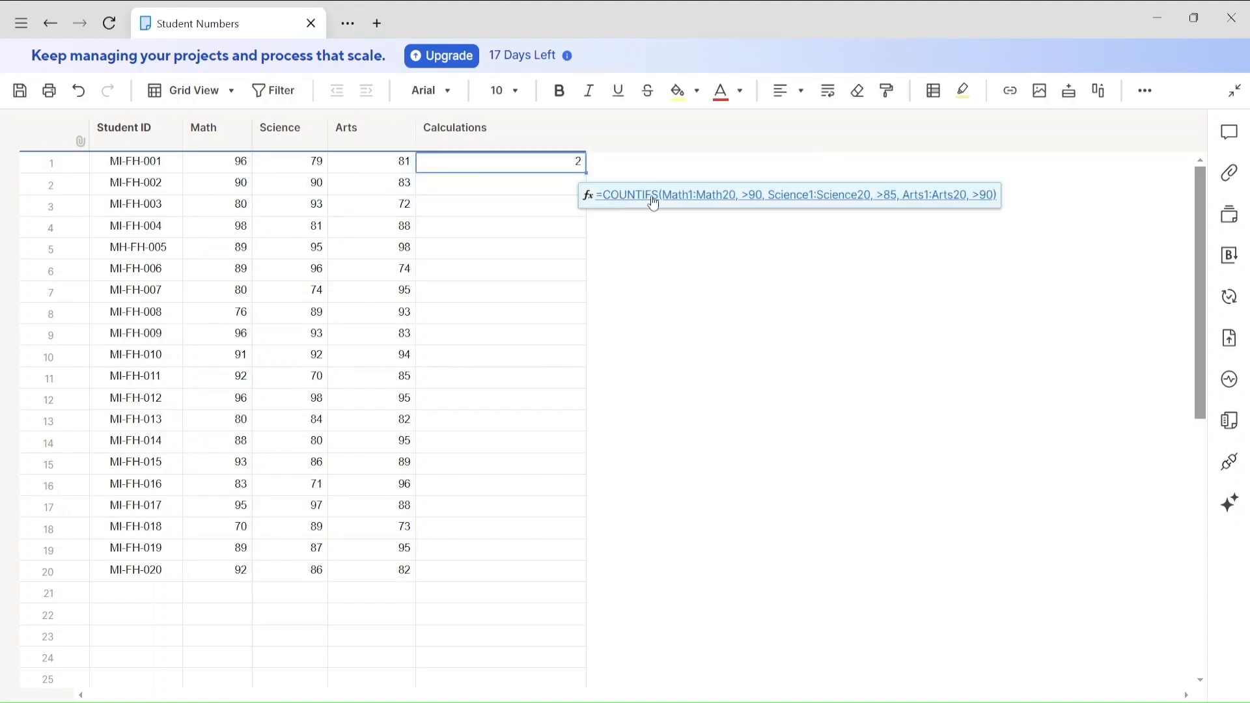
pyautogui.click(651, 203)
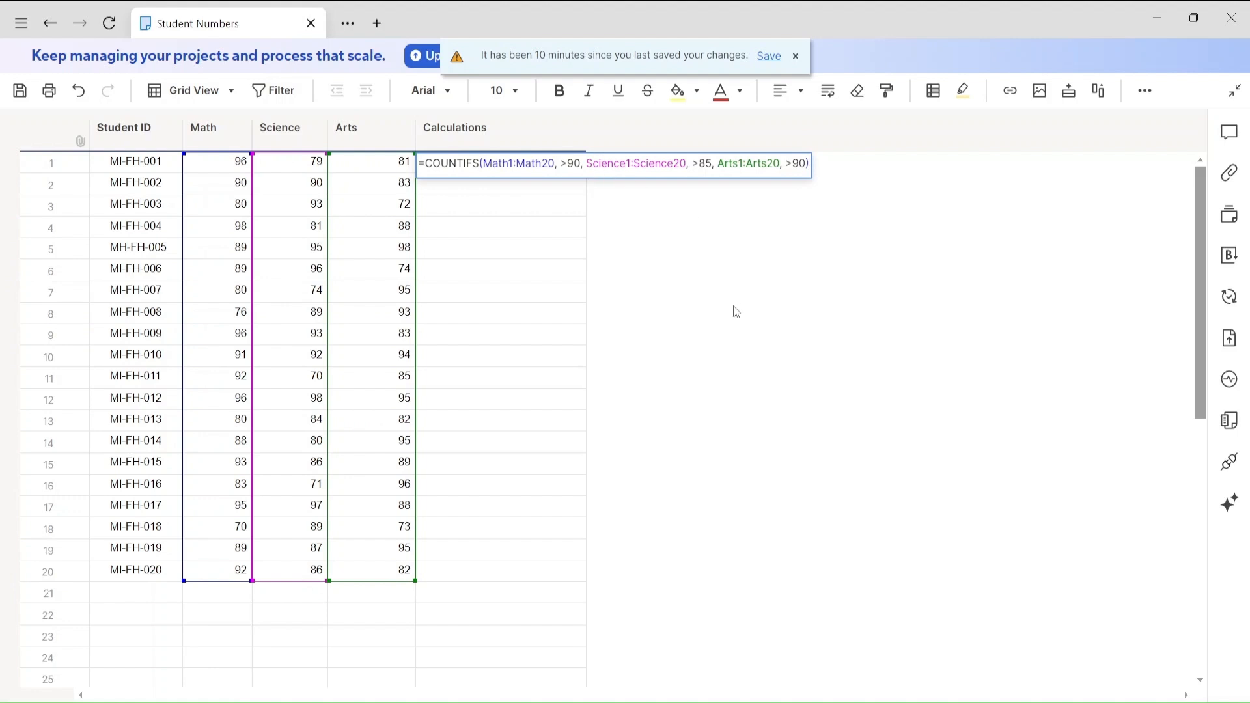
pyautogui.press('Return')
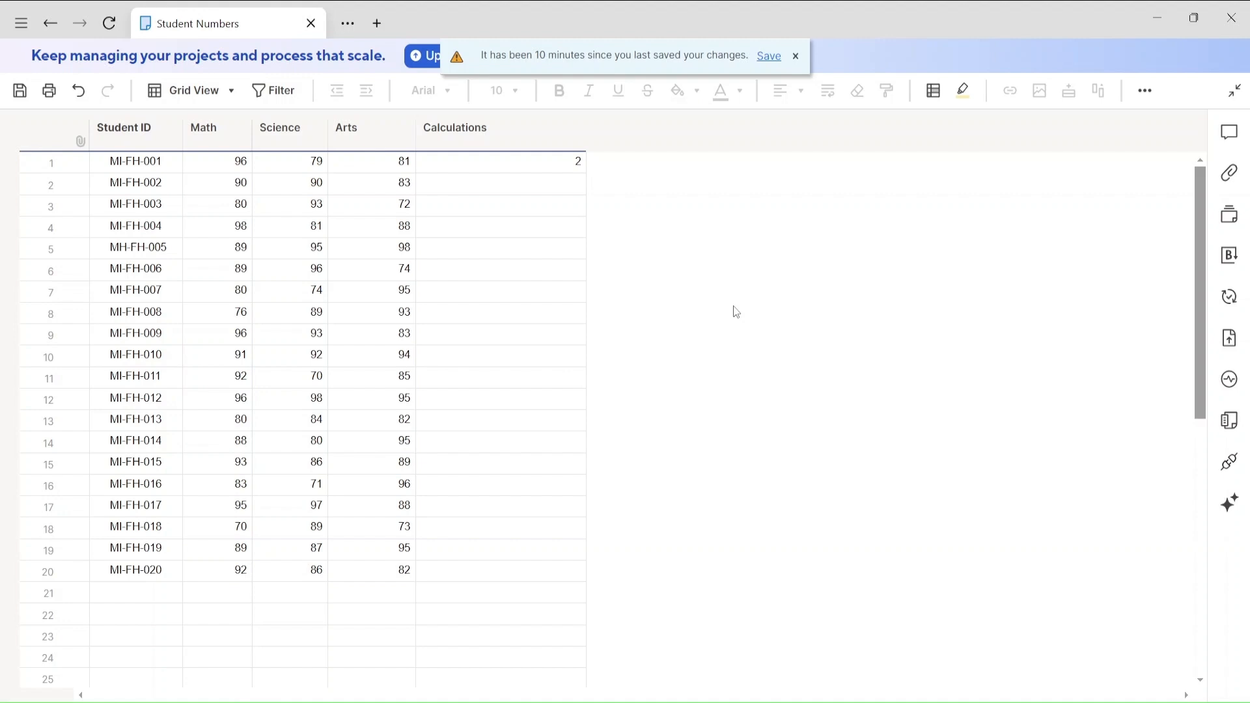
# Clear the row 1 COUNTIFS formula and start an IF formula there that references Math@row
pyautogui.click(519, 162)
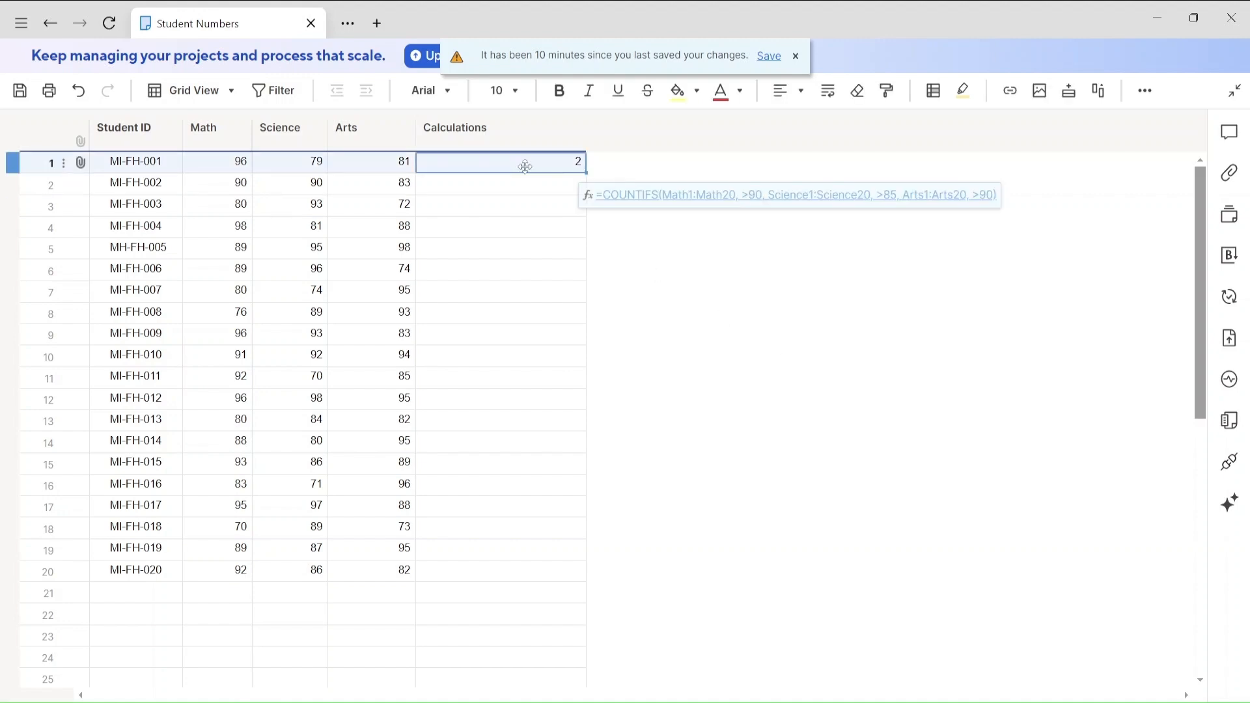
pyautogui.press('Delete')
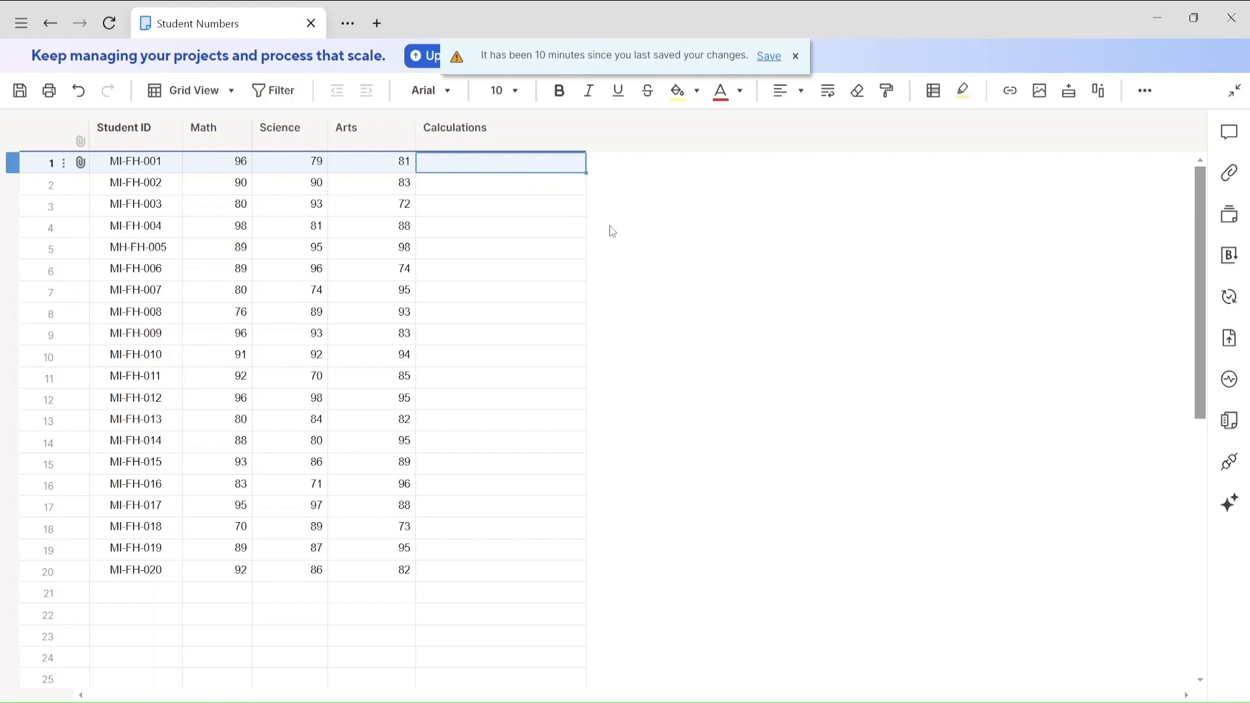
pyautogui.click(406, 184)
pyautogui.click(467, 167)
pyautogui.write('=if')
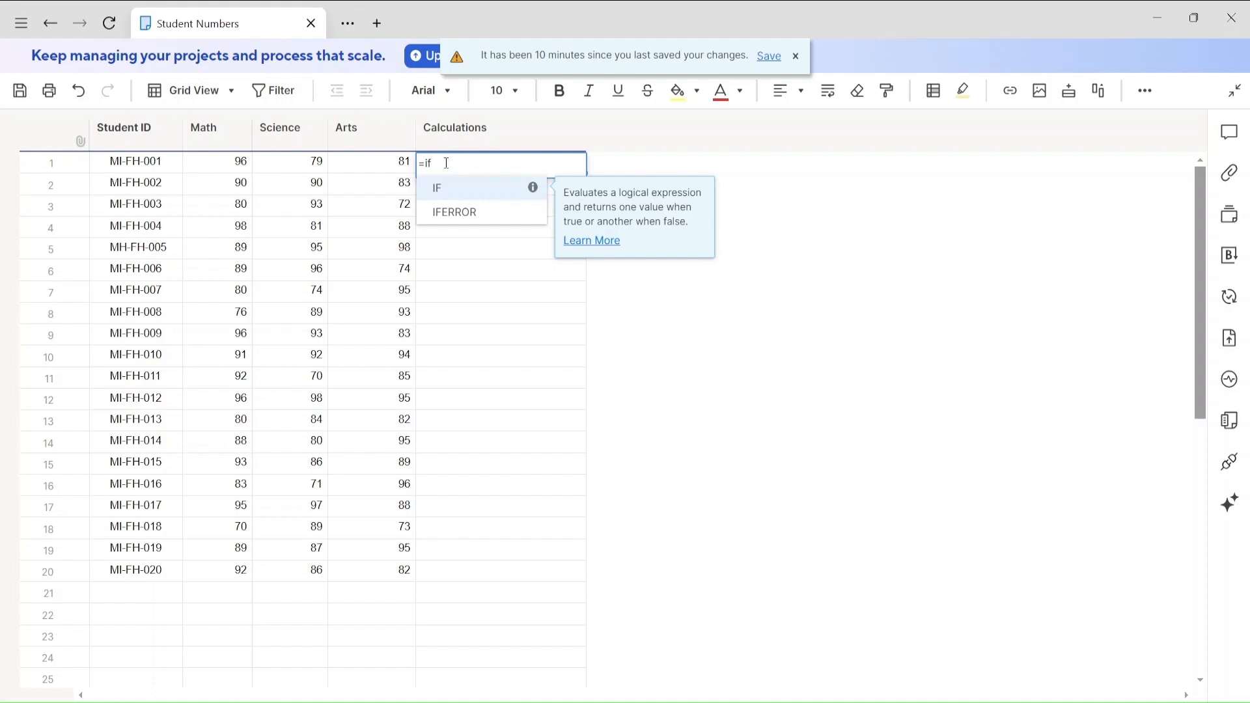
pyautogui.write('(')
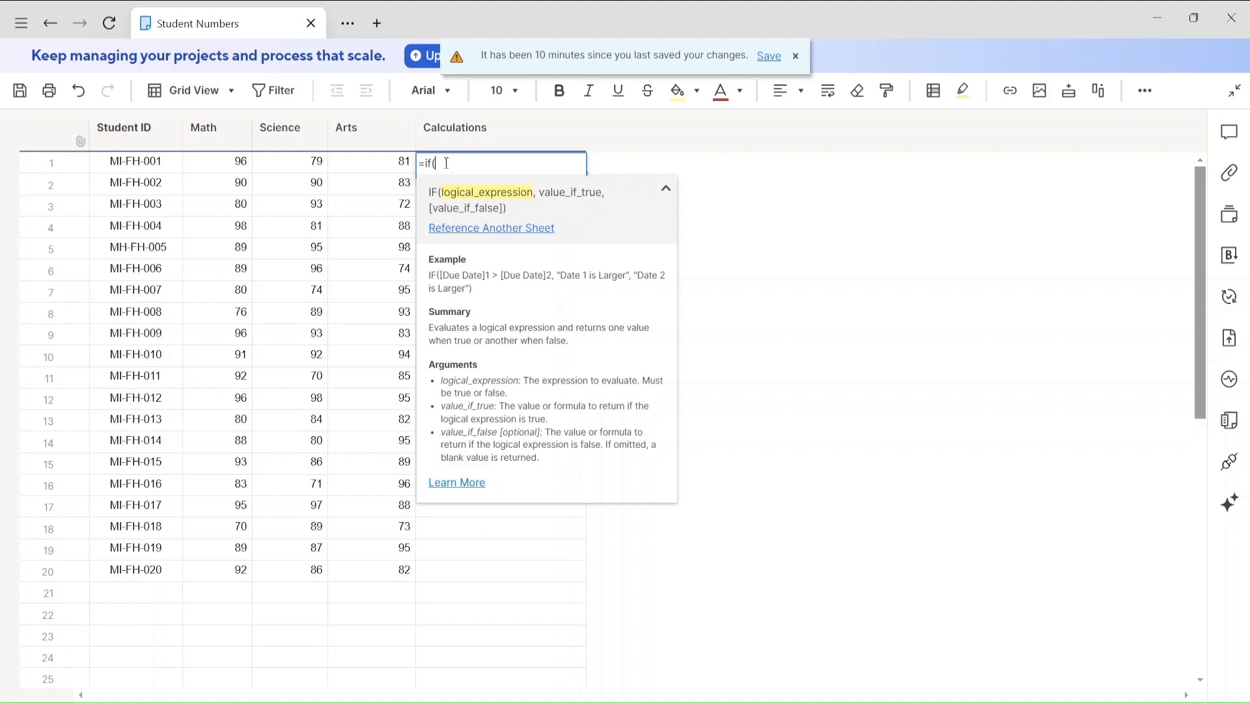
pyautogui.click(242, 171)
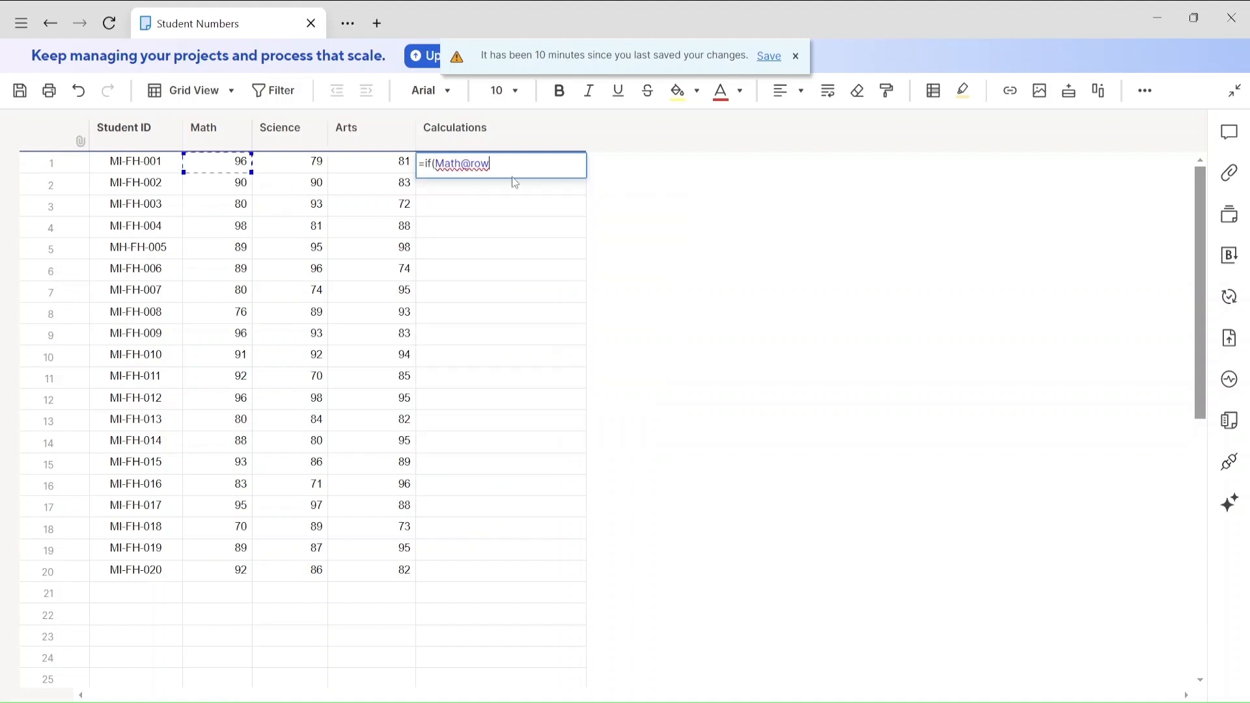
# Complete the IF formula with the test >95, "Great" when true and "Good" when false, and enter it
pyautogui.write('>')
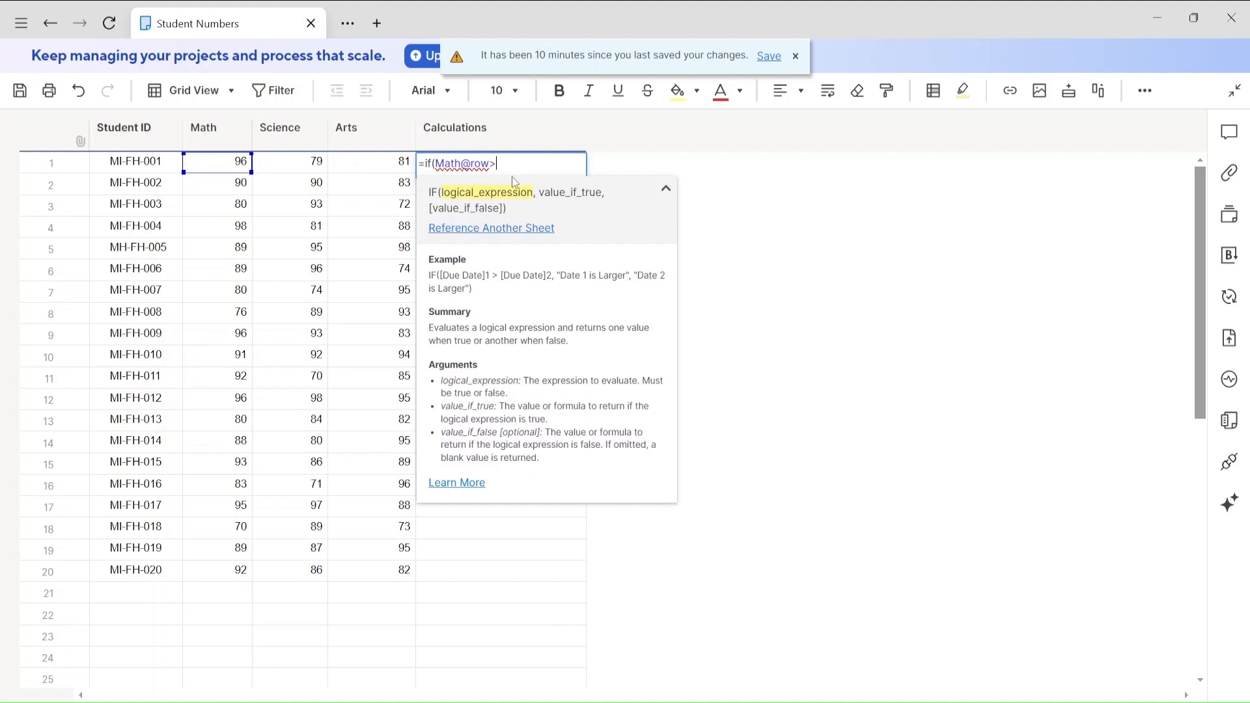
pyautogui.write('95,"Great",')
pyautogui.write('Good')
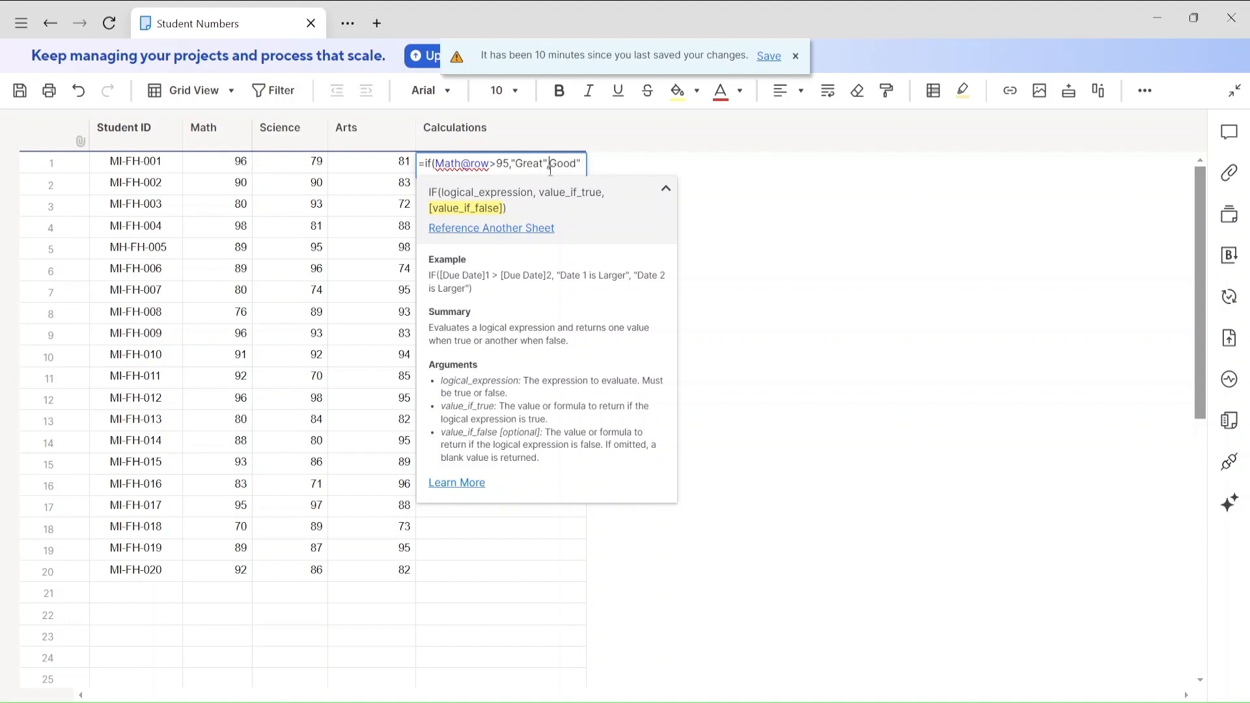
pyautogui.write(',"')
pyautogui.press('Return')
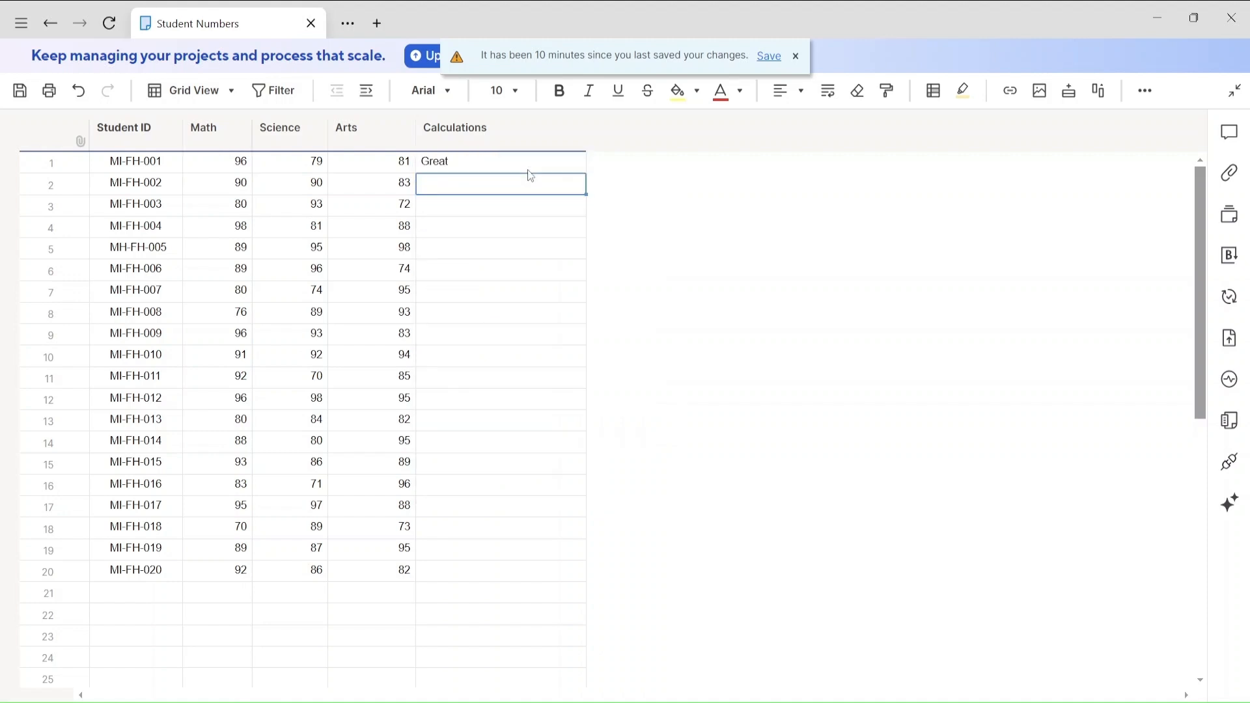
# Fill the IF formula down the Calculations column from row 1 to row 20
pyautogui.click(456, 164)
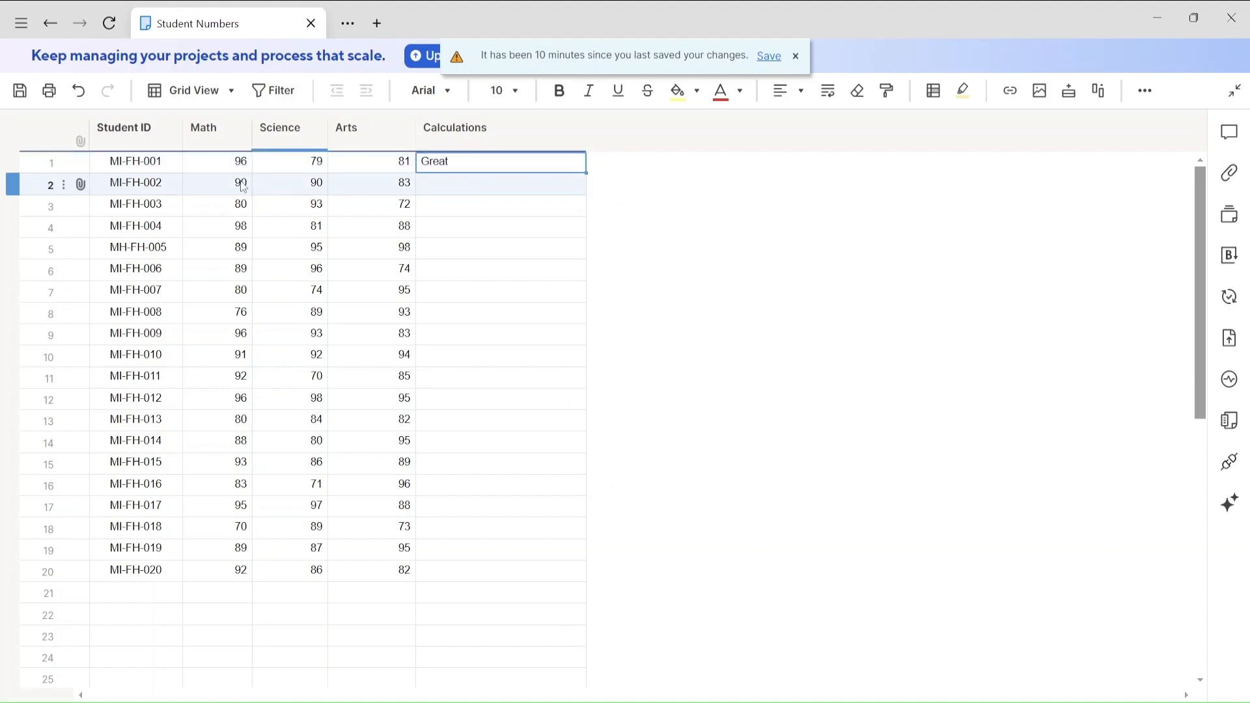
pyautogui.moveTo(591, 177)
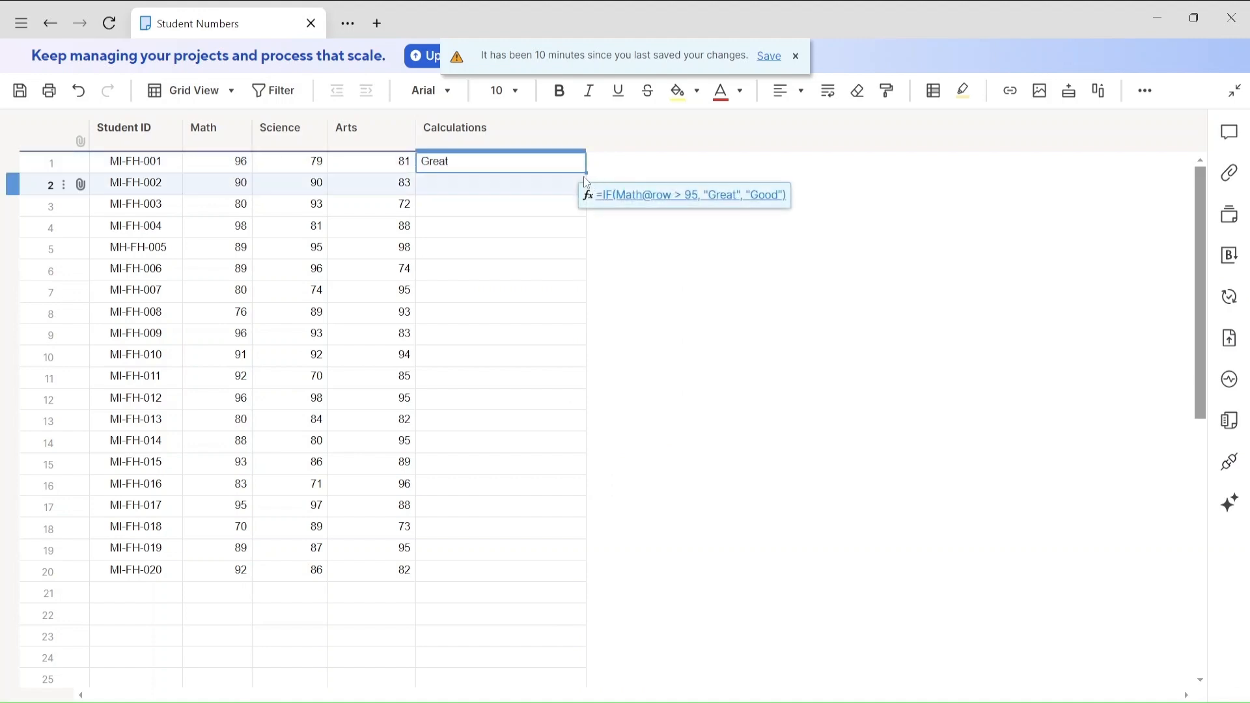
pyautogui.moveTo(586, 176); pyautogui.dragTo(586, 576)
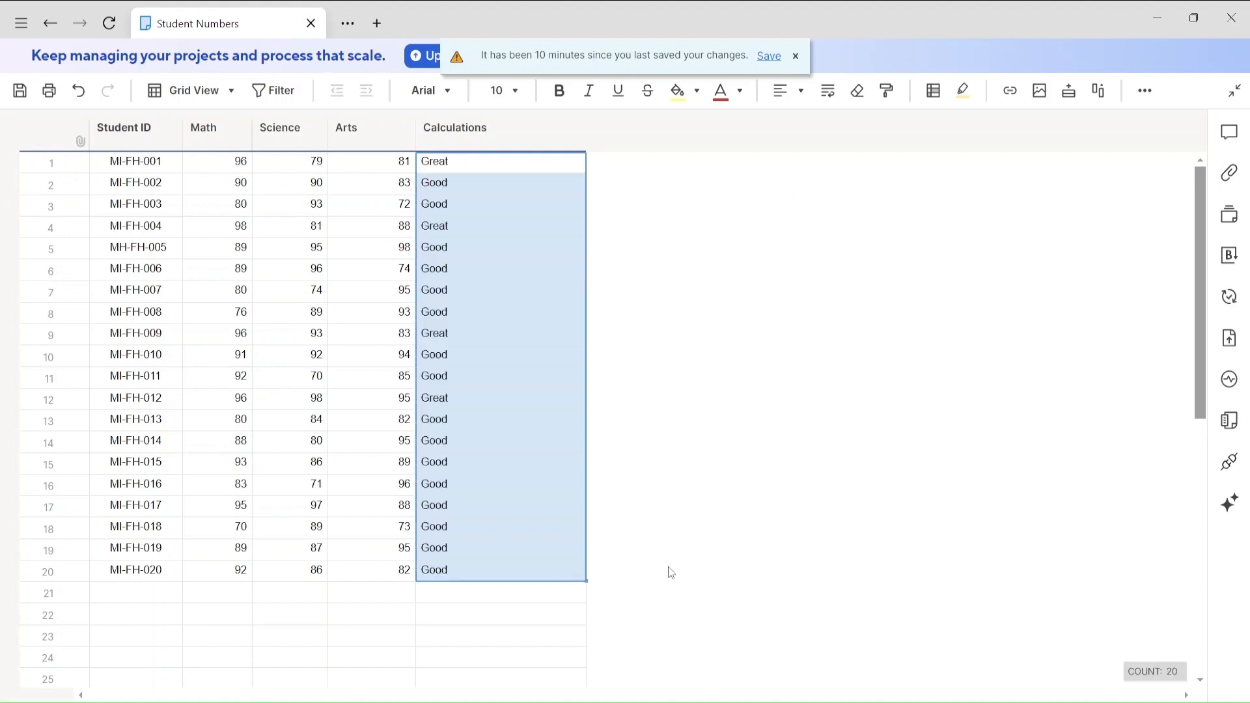
pyautogui.click(716, 483)
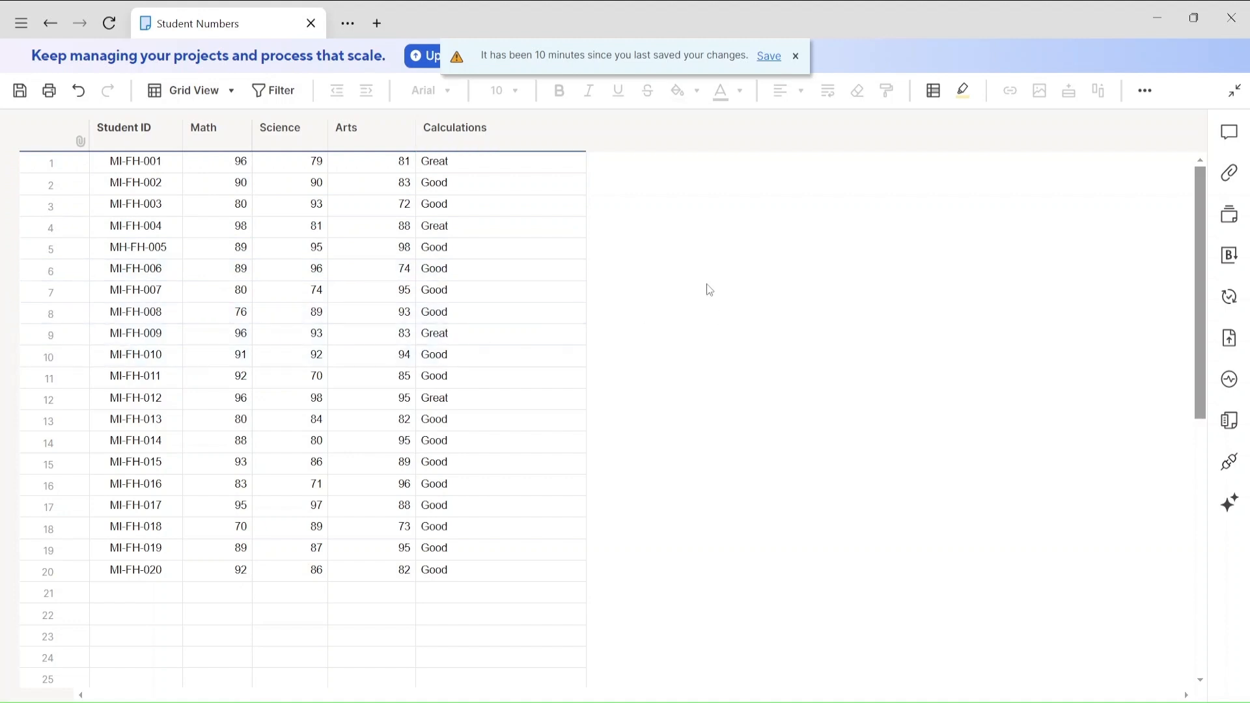
# Review the row 1 IF formula in the Calculations column and open it in the cell
pyautogui.click(481, 163)
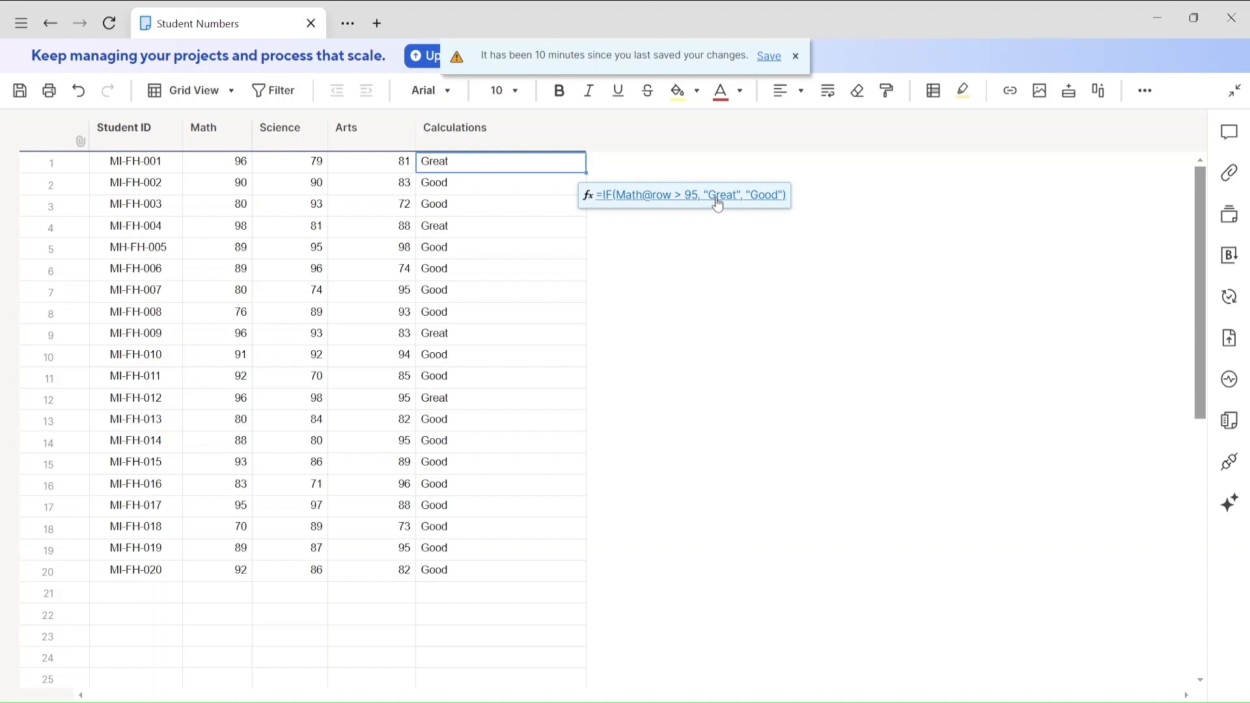
pyautogui.click(672, 240)
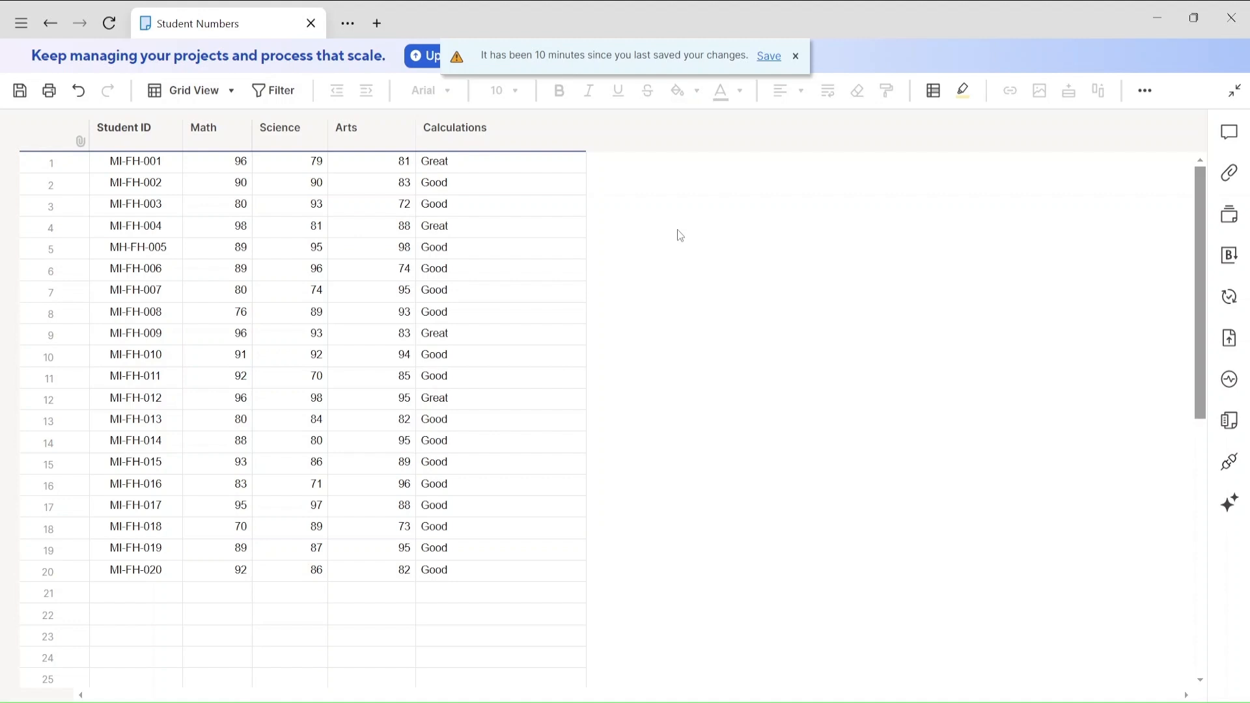
pyautogui.click(467, 160)
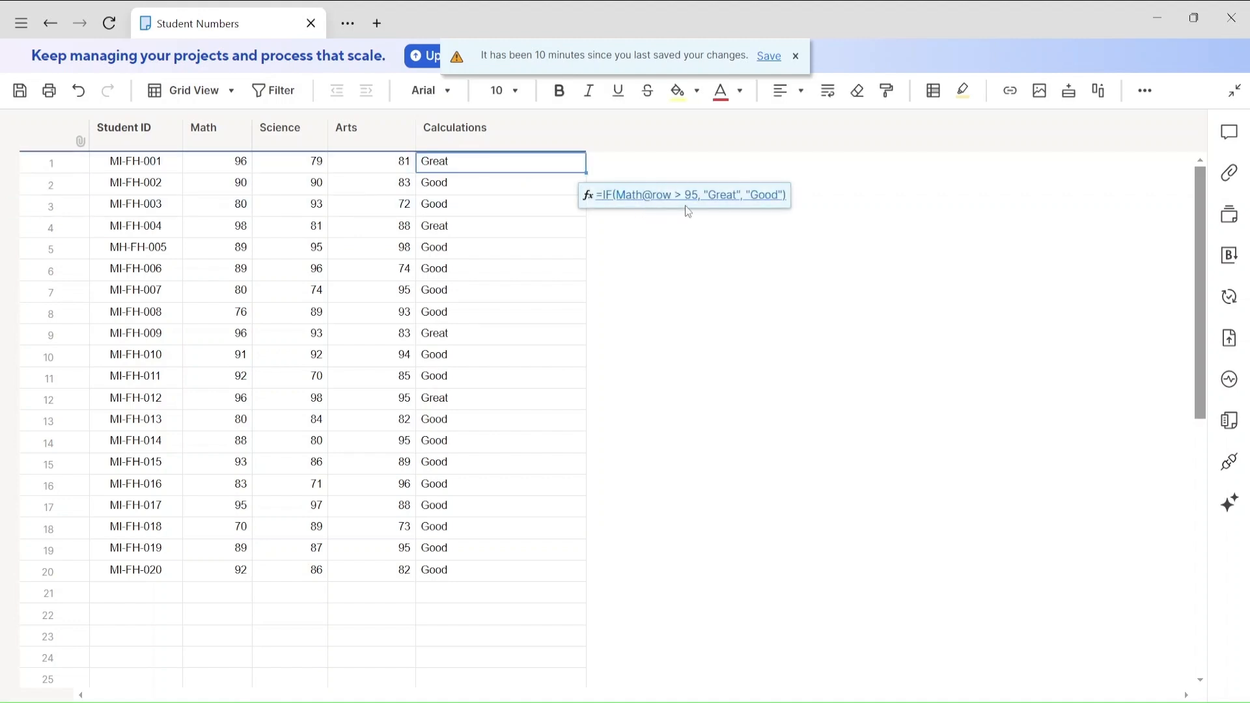
pyautogui.click(675, 202)
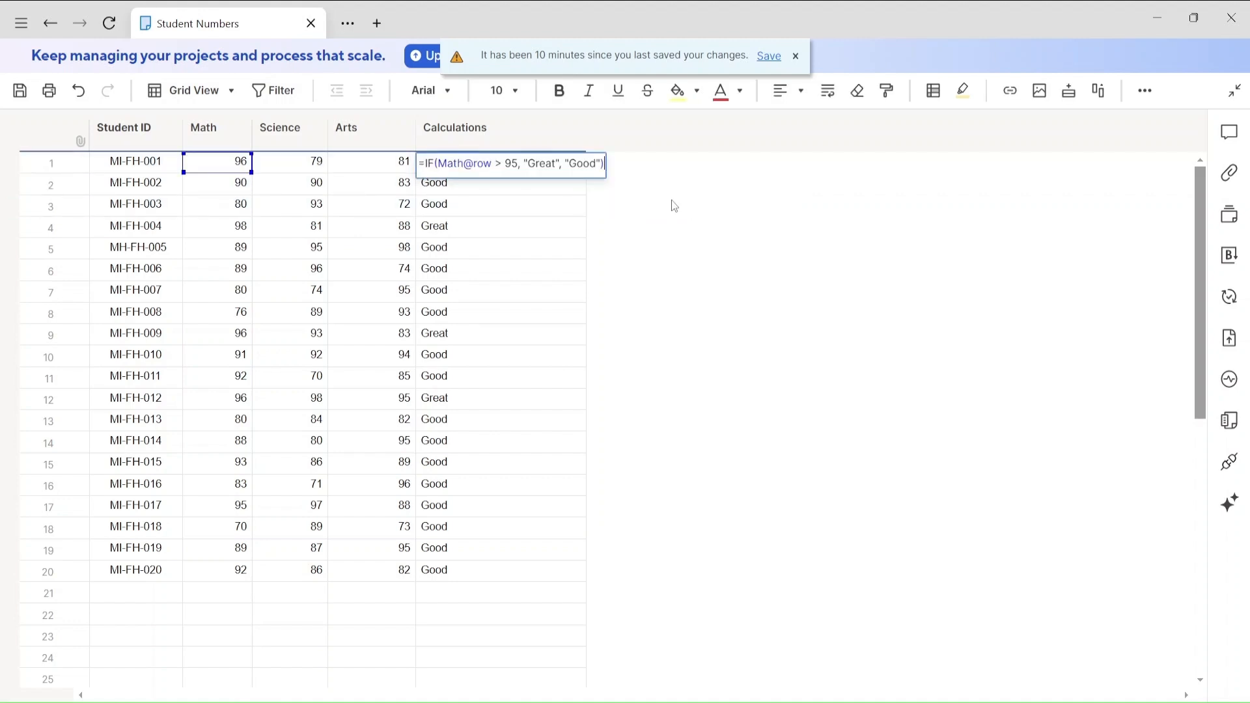
# Clear the IF formulas from the Calculations column in rows 1 to 20
pyautogui.click(624, 240)
pyautogui.click(516, 167)
pyautogui.click(670, 279)
pyautogui.moveTo(499, 168); pyautogui.dragTo(532, 573)
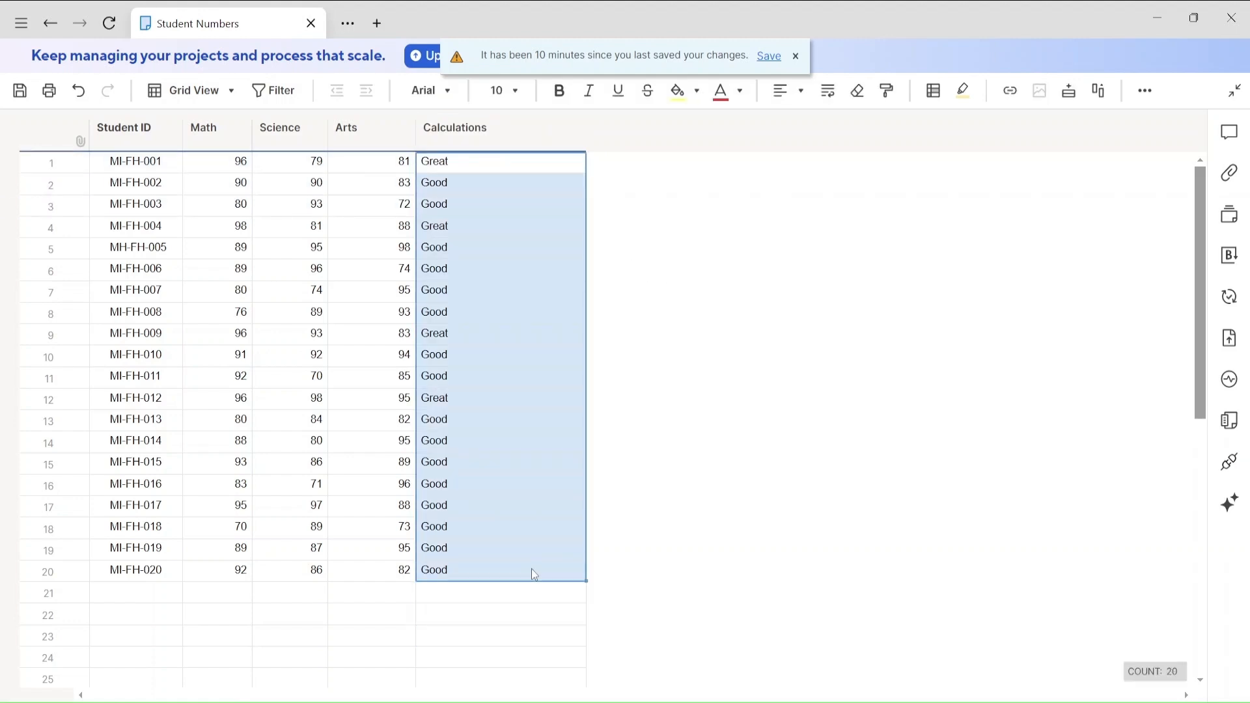
pyautogui.press('Delete')
pyautogui.click(703, 483)
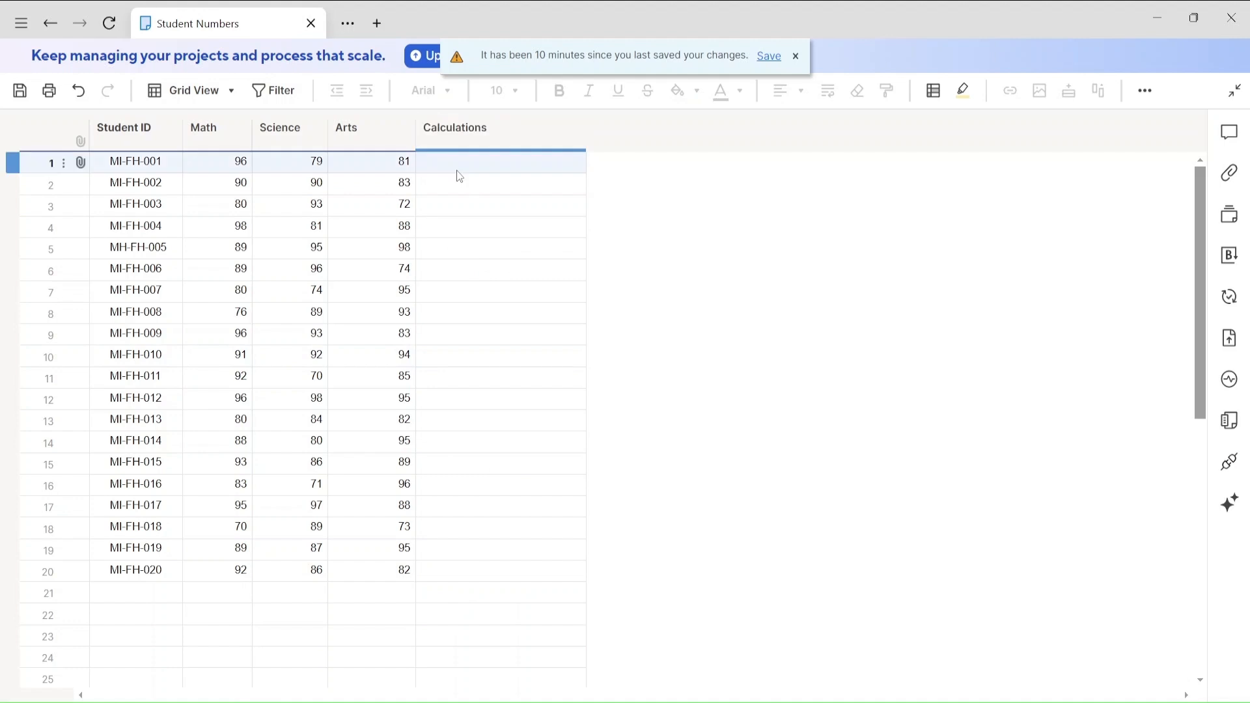
# Start an IF formula with a nested AND function in row 1 of the Calculations column
pyautogui.click(466, 167)
pyautogui.write('=')
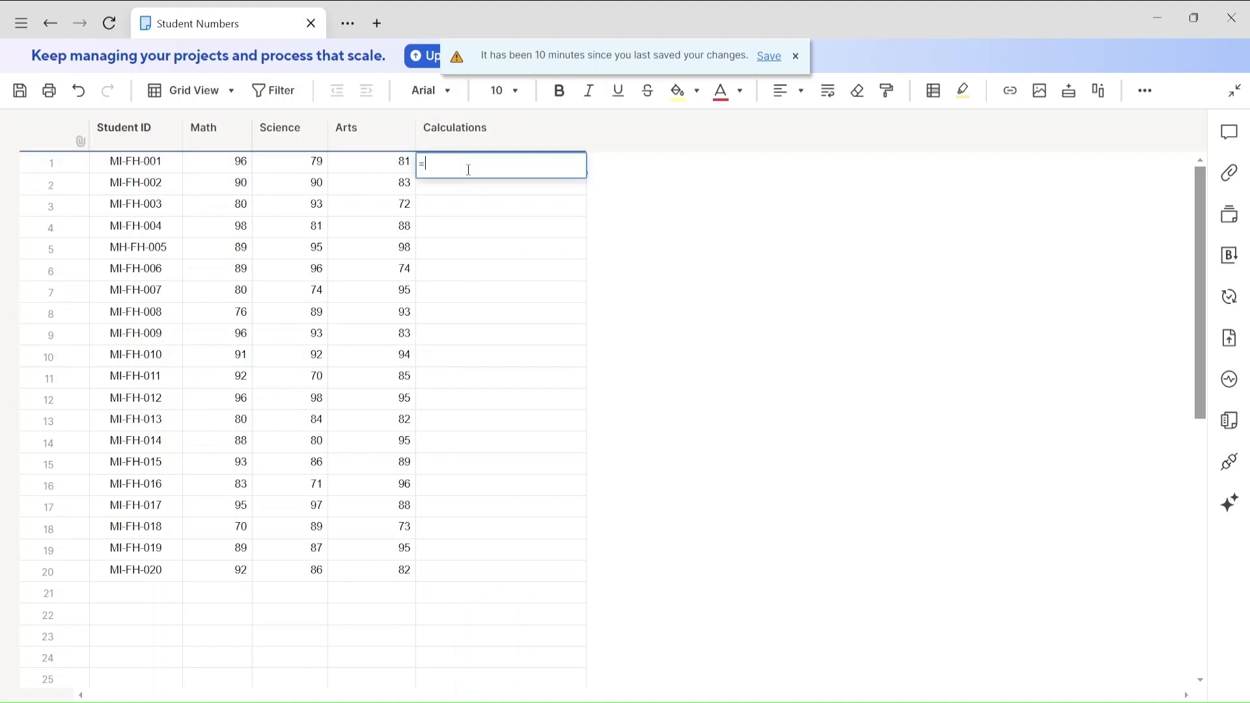
pyautogui.write('if(')
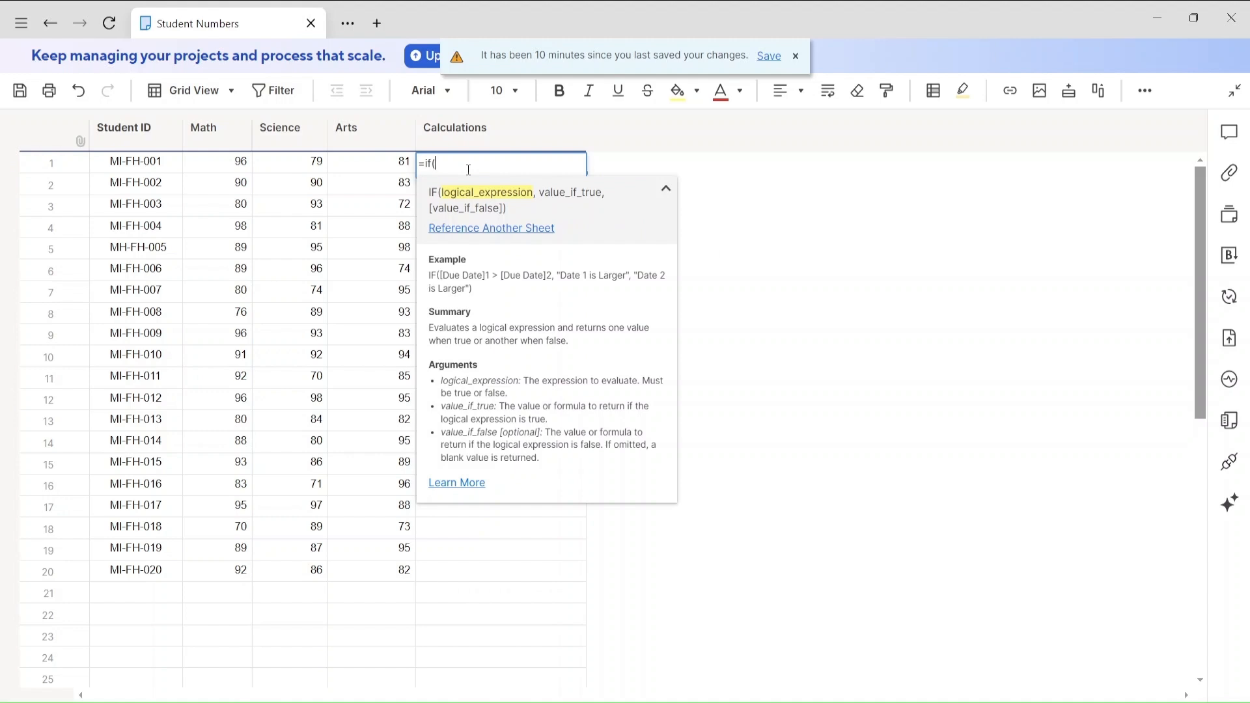
pyautogui.write('and')
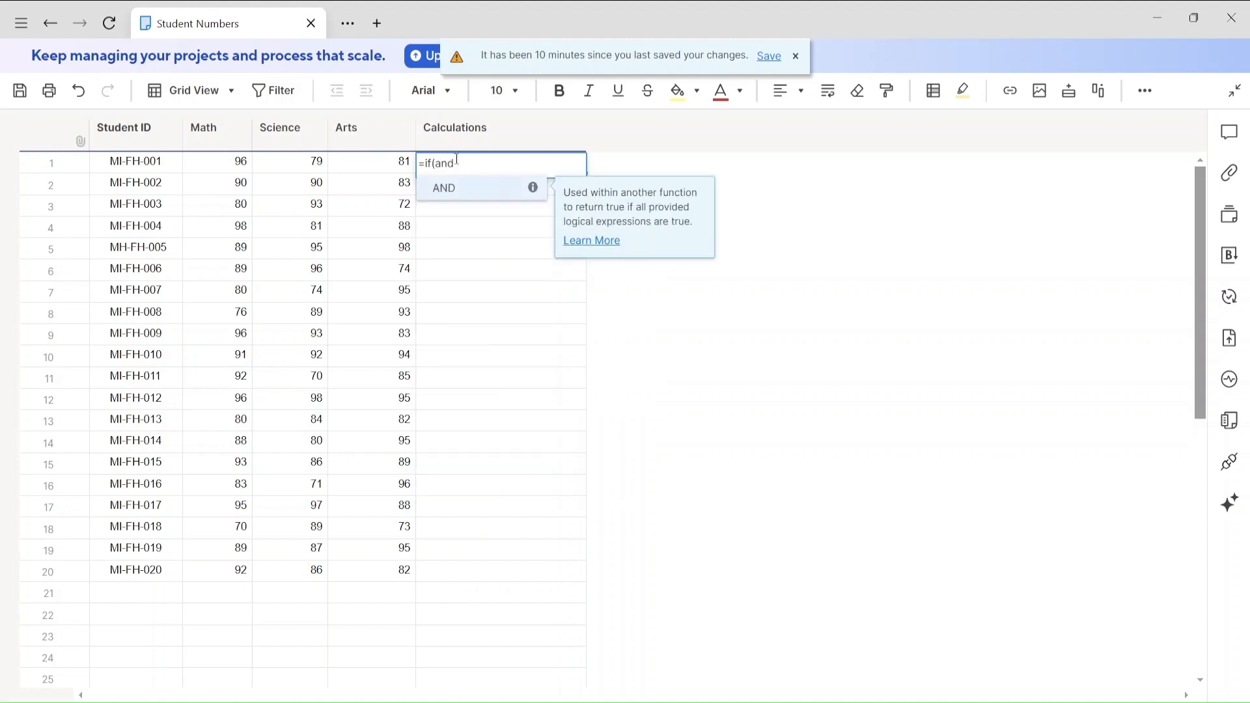
pyautogui.click(459, 190)
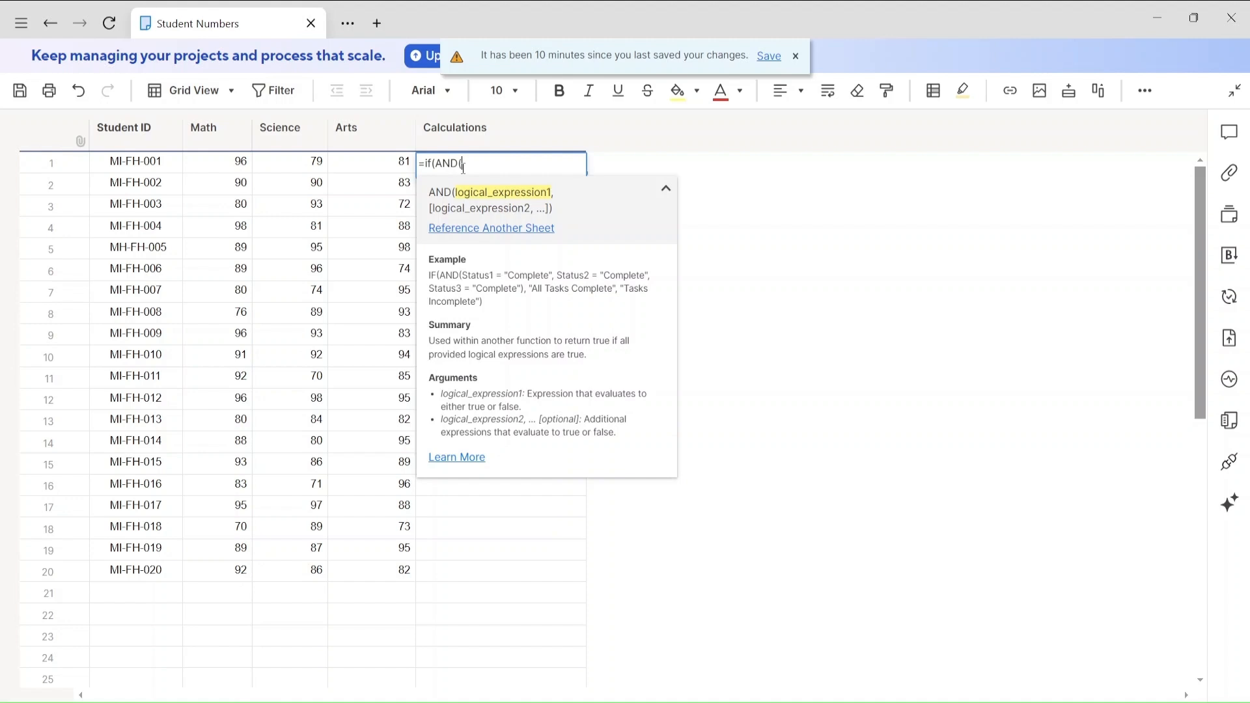
# Add the AND conditions Math@row>90 and Science@row>85 to the row 1 formula
pyautogui.click(222, 166)
pyautogui.write('>90')
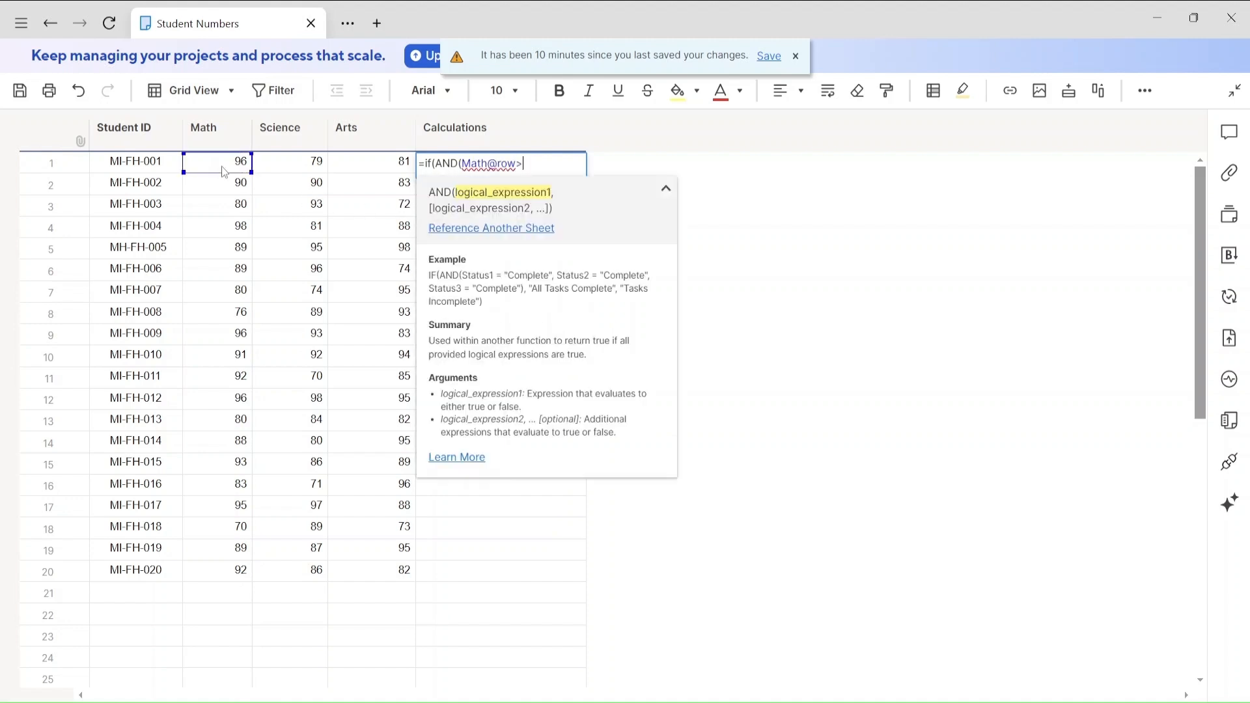
pyautogui.write(',')
pyautogui.click(300, 167)
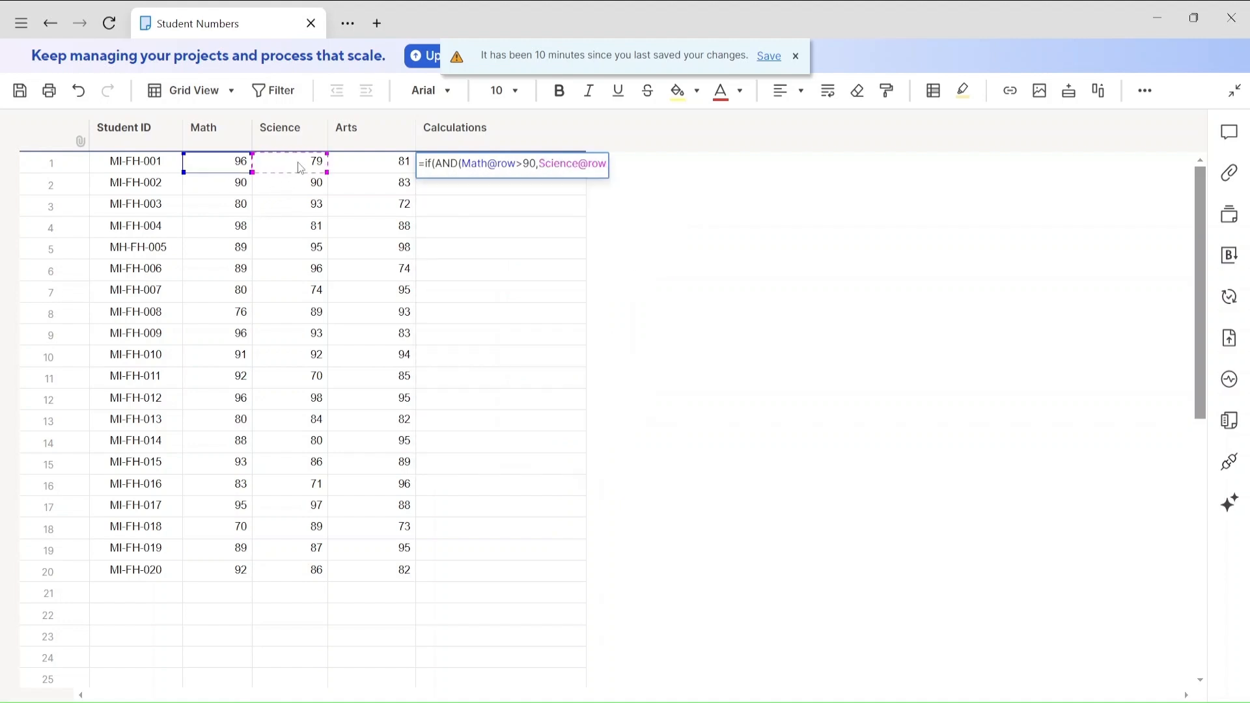
pyautogui.write('>85')
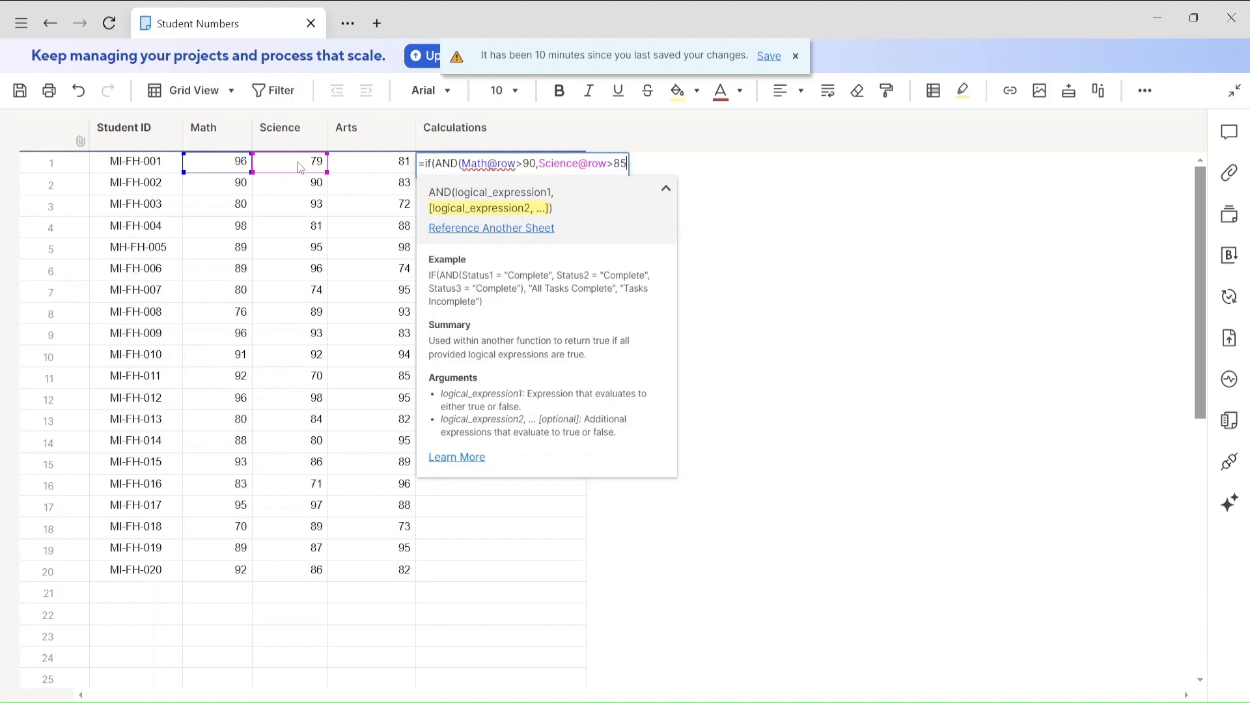
# Add the results "best" when true and "better" when false, then close and enter the row 1 formula
pyautogui.write(',"best","b')
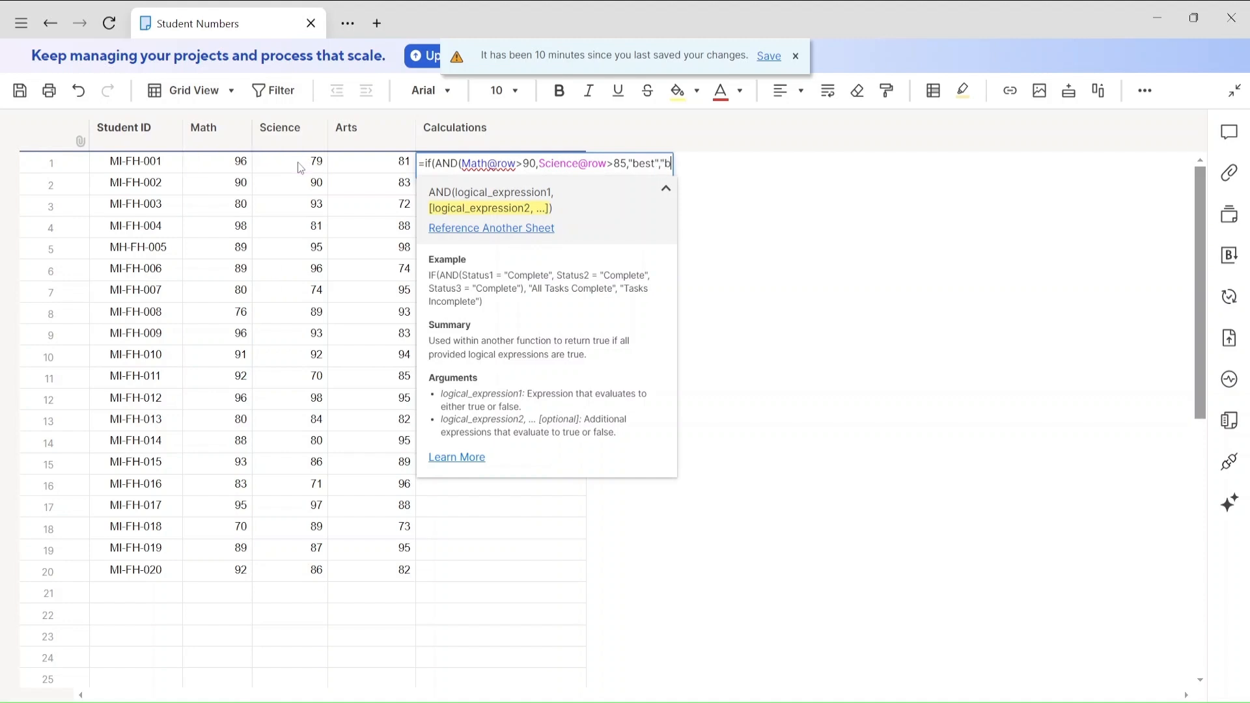
pyautogui.write('etter"')
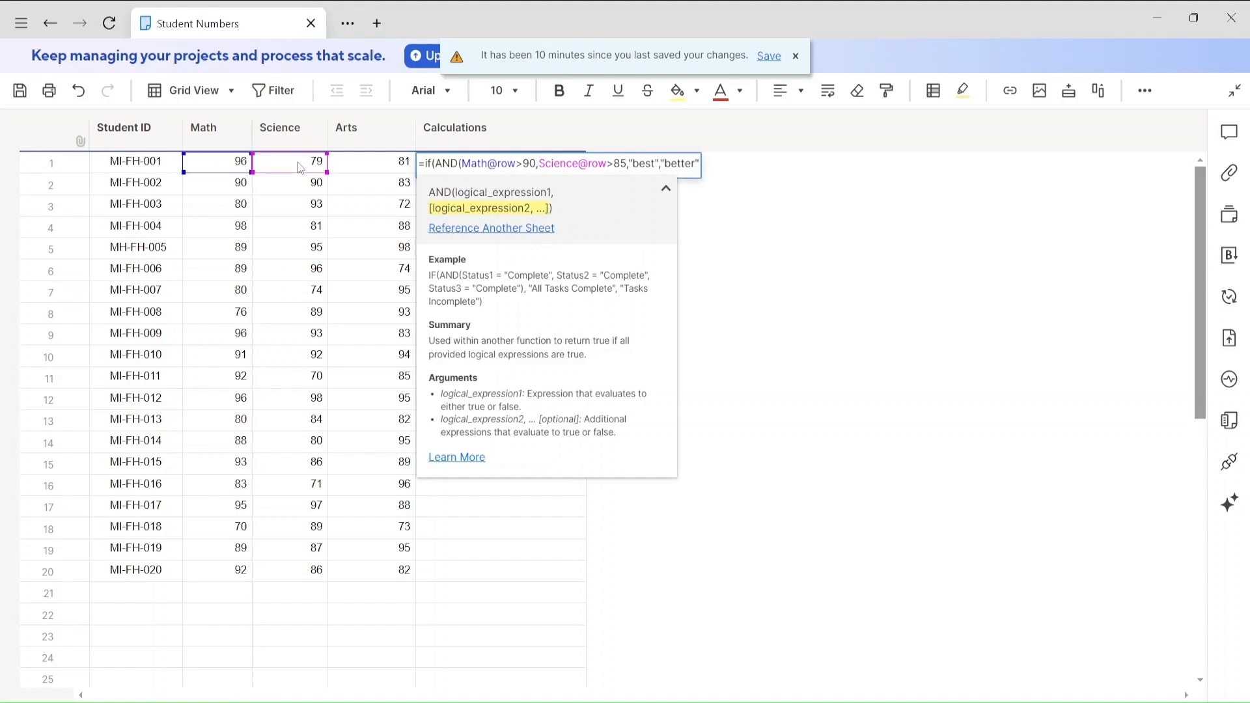
pyautogui.write(')')
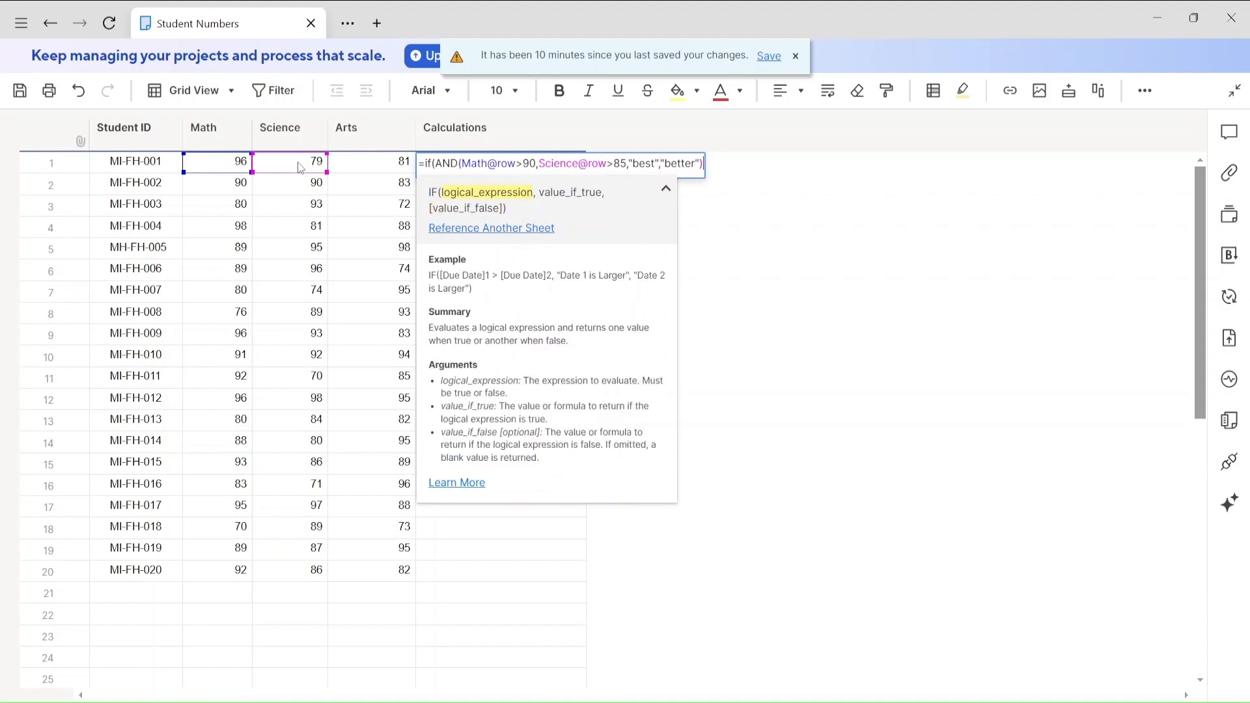
pyautogui.press('Return')
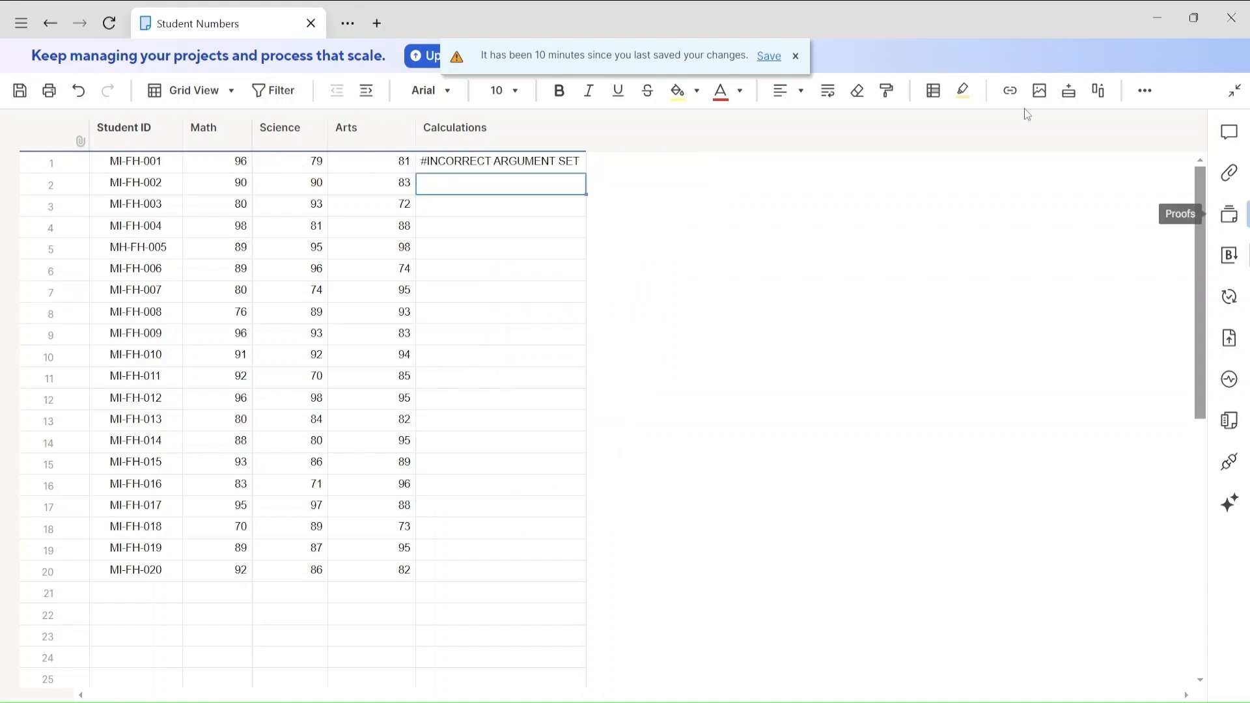
# Correct the row 1 formula by closing AND after the 85 condition, removing the extra final parenthesis, and entering it
pyautogui.click(528, 171)
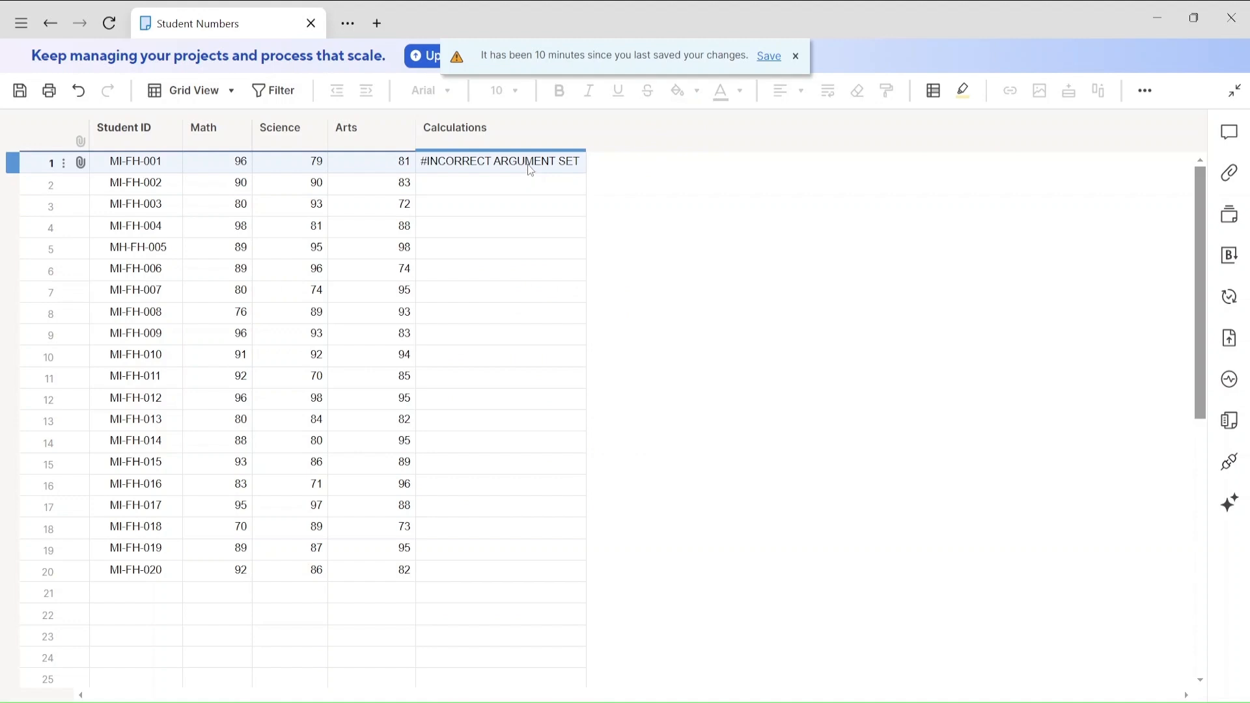
pyautogui.click(529, 165)
pyautogui.click(611, 208)
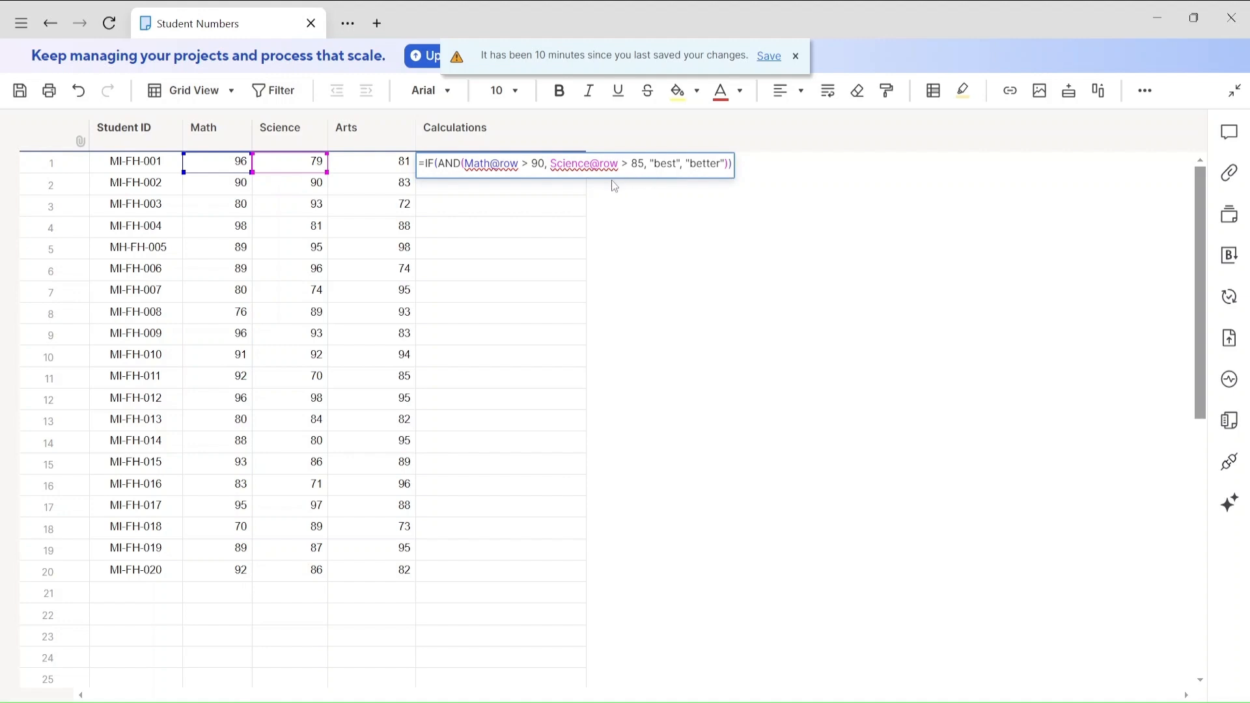
pyautogui.click(642, 165)
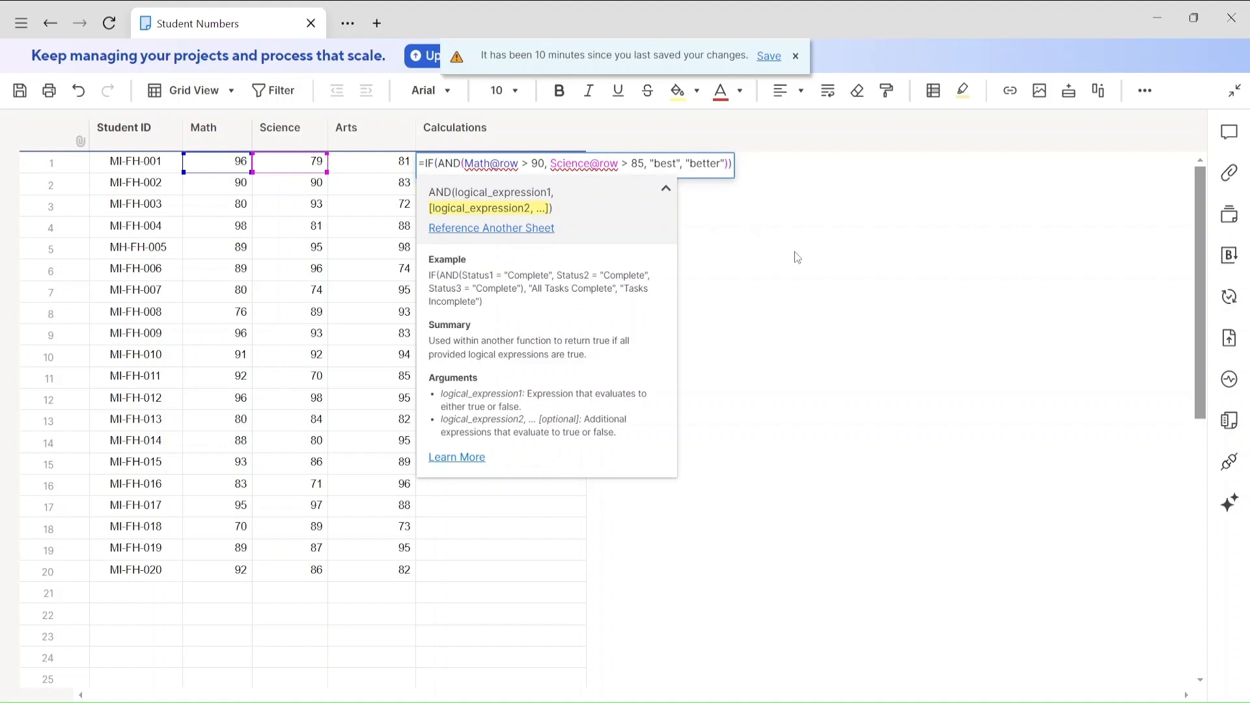
pyautogui.write(')')
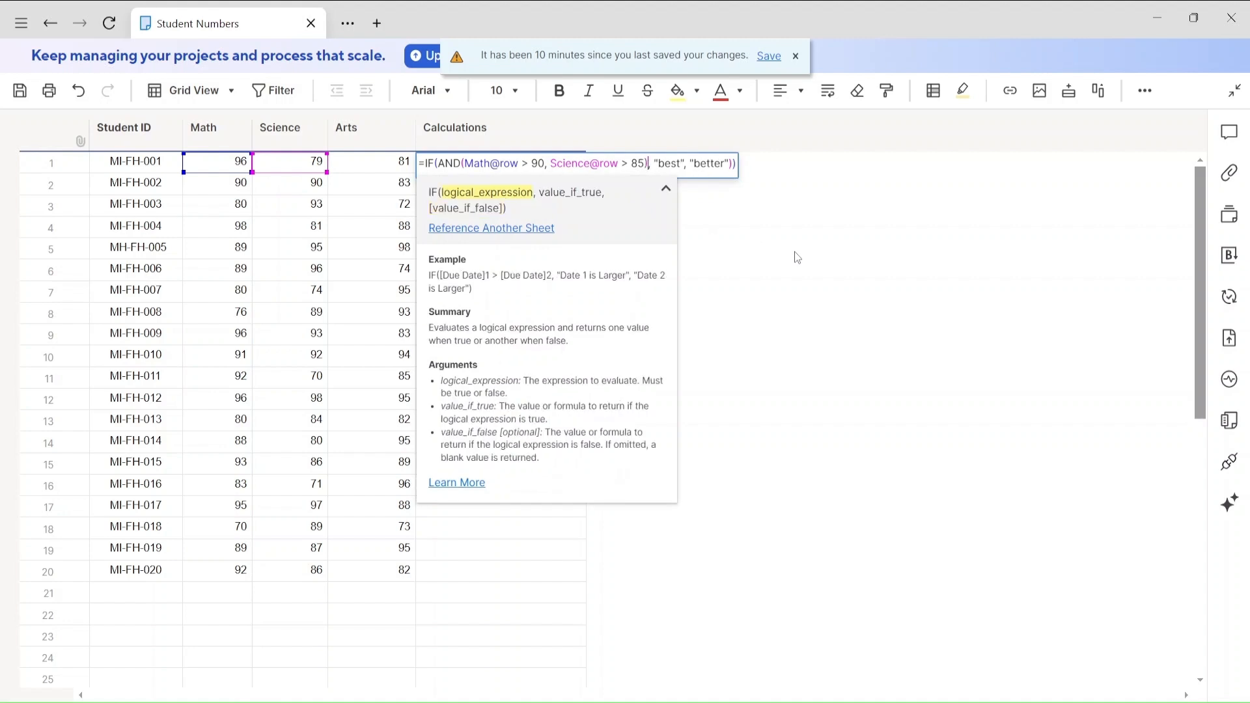
pyautogui.click(733, 165)
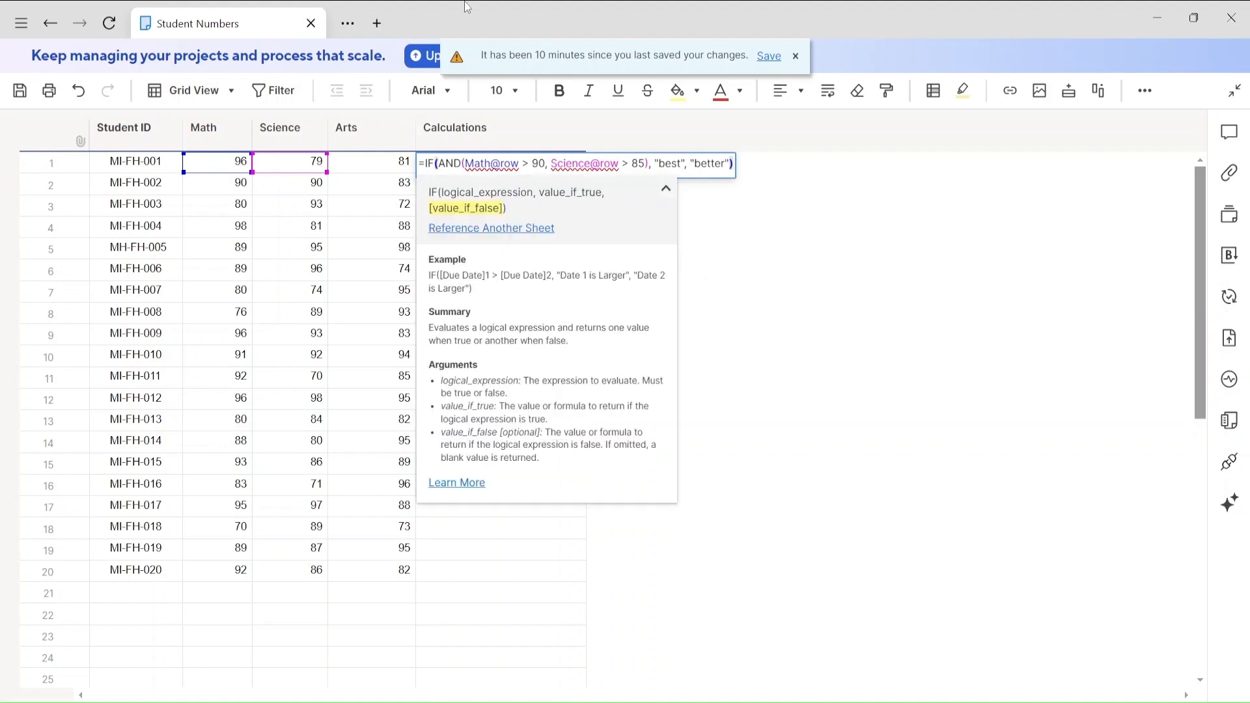
pyautogui.press('Return')
# Fill the IF/AND formula down the Calculations column from row 1 to row 20
pyautogui.click(452, 162)
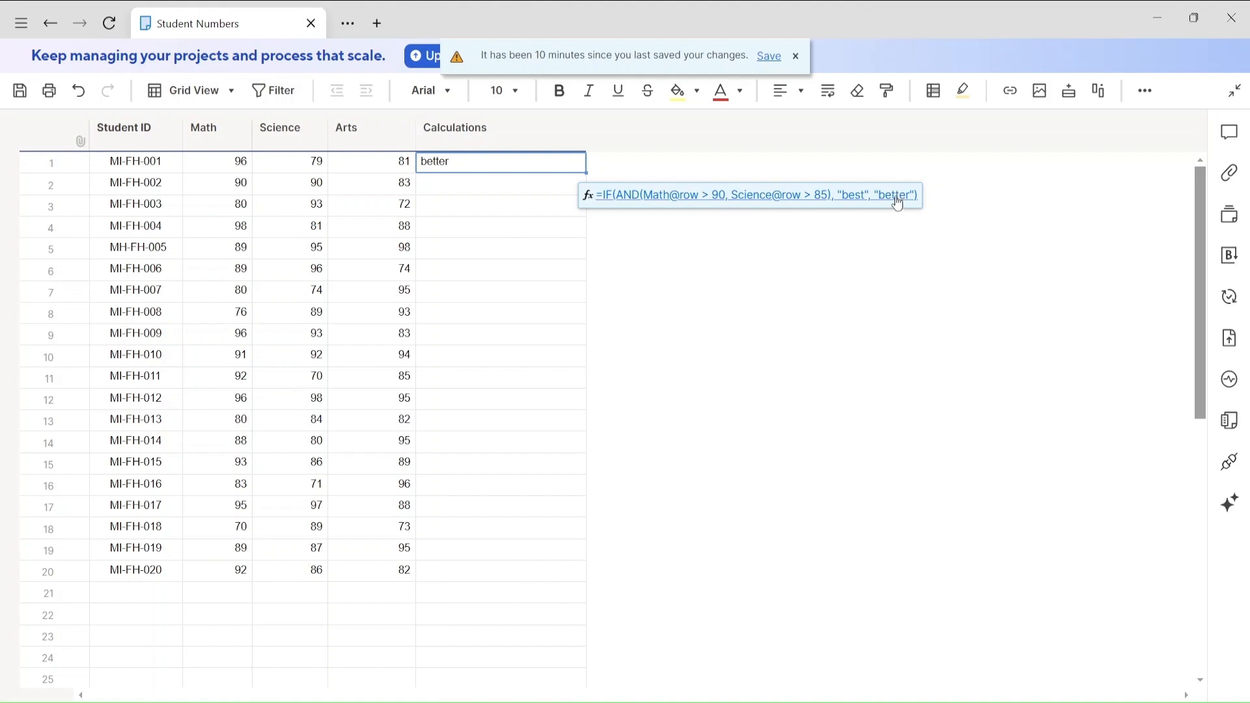
pyautogui.click(562, 166)
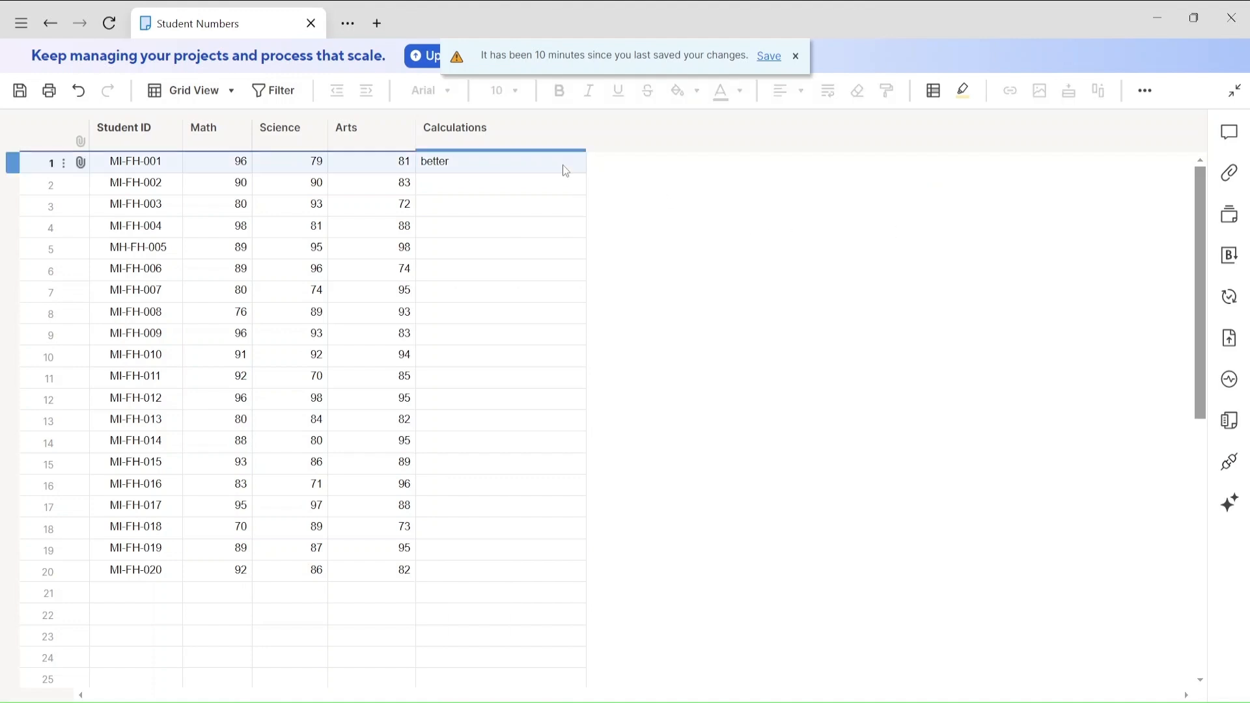
pyautogui.moveTo(586, 173); pyautogui.dragTo(560, 568)
pyautogui.click(734, 481)
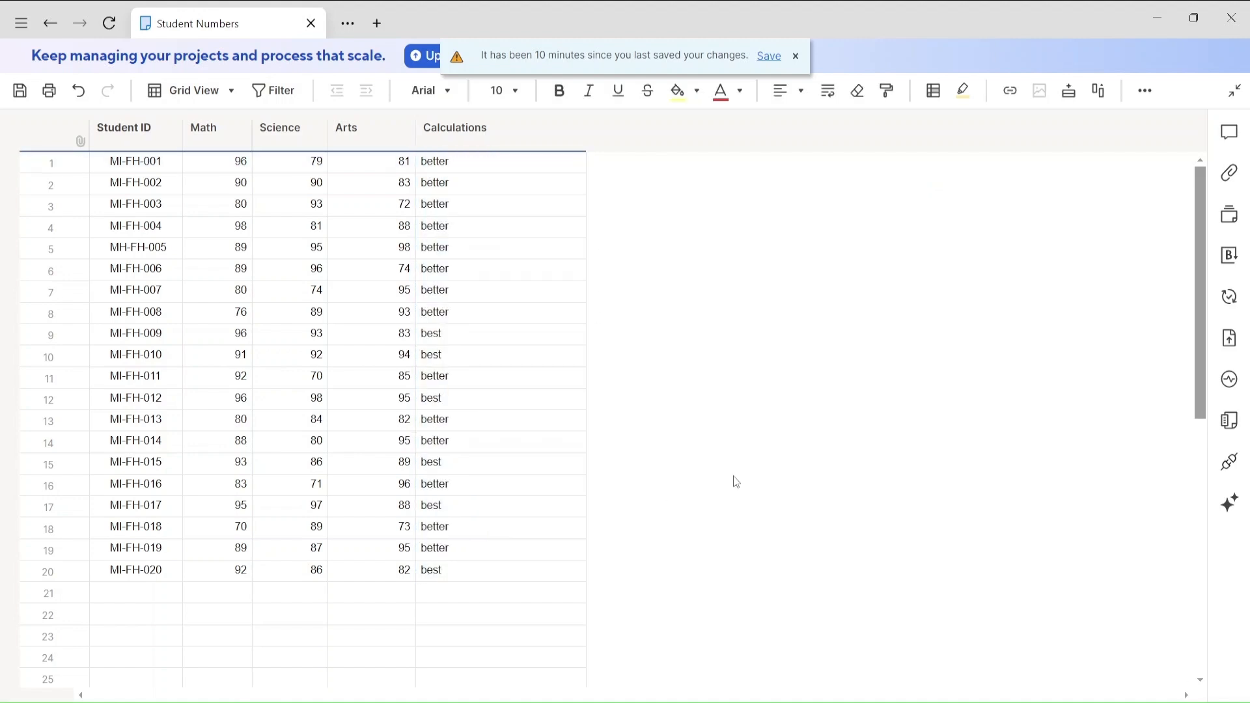
# Review the row 9 IF/AND formula against that row's Math and Science marks, leaving it as it is
pyautogui.click(449, 336)
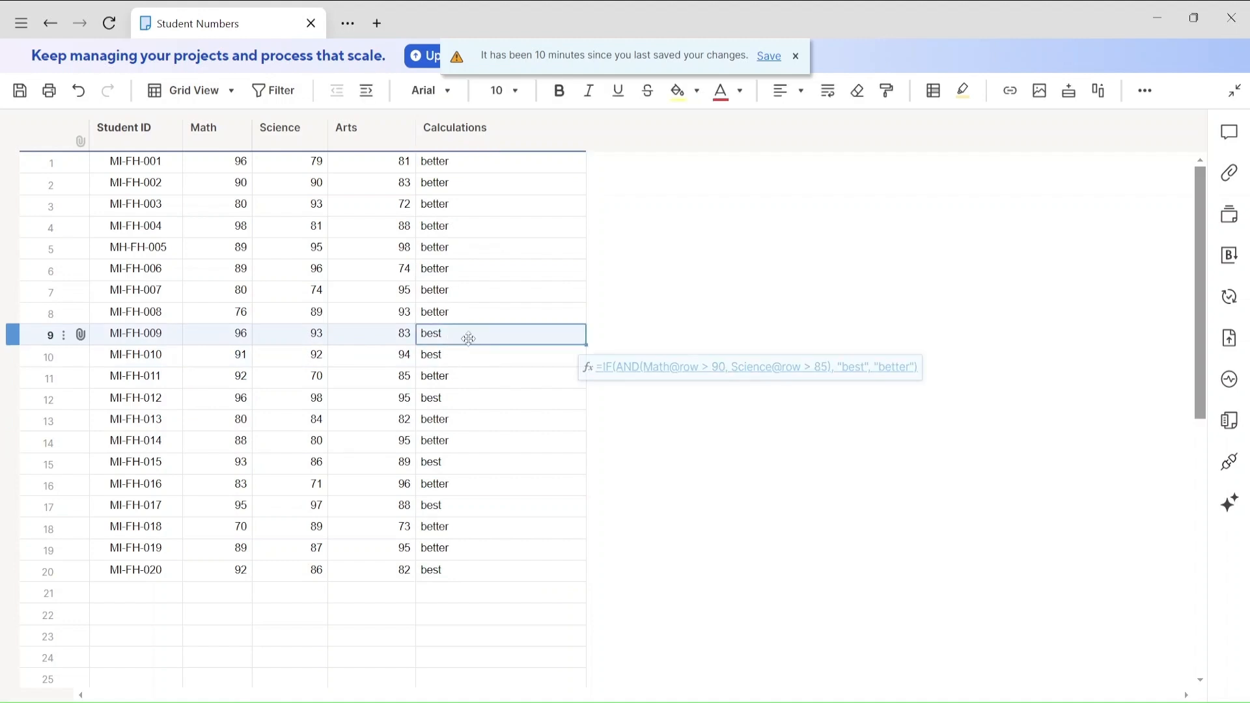
pyautogui.click(679, 362)
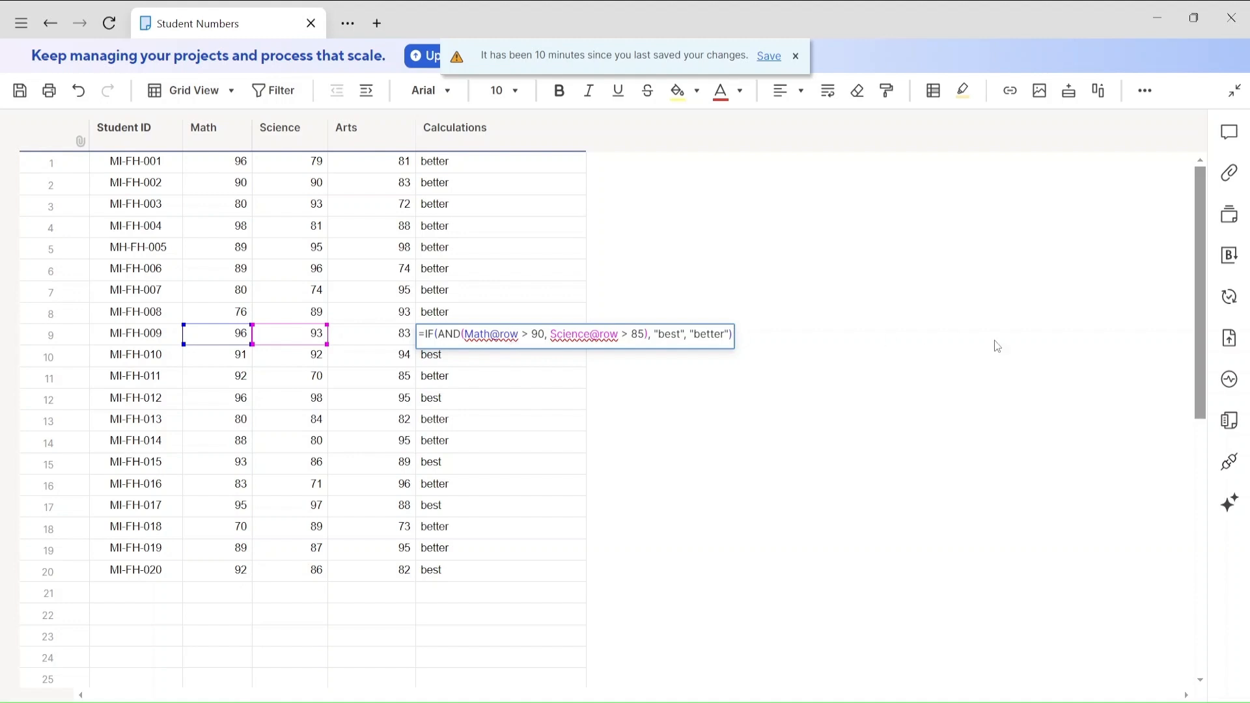
pyautogui.press('Return')
pyautogui.click(954, 350)
# Replace AND with OR in the row 1 Calculations formula, enter it, and select that cell
pyautogui.click(491, 166)
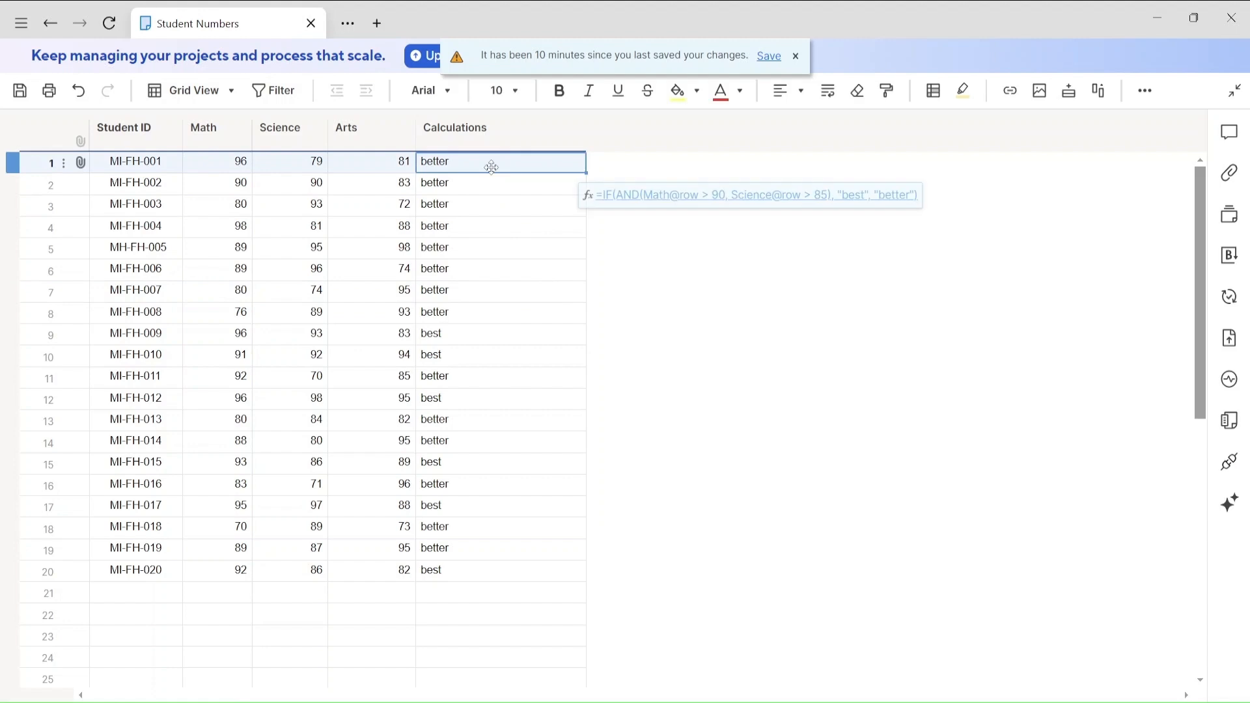
pyautogui.click(636, 198)
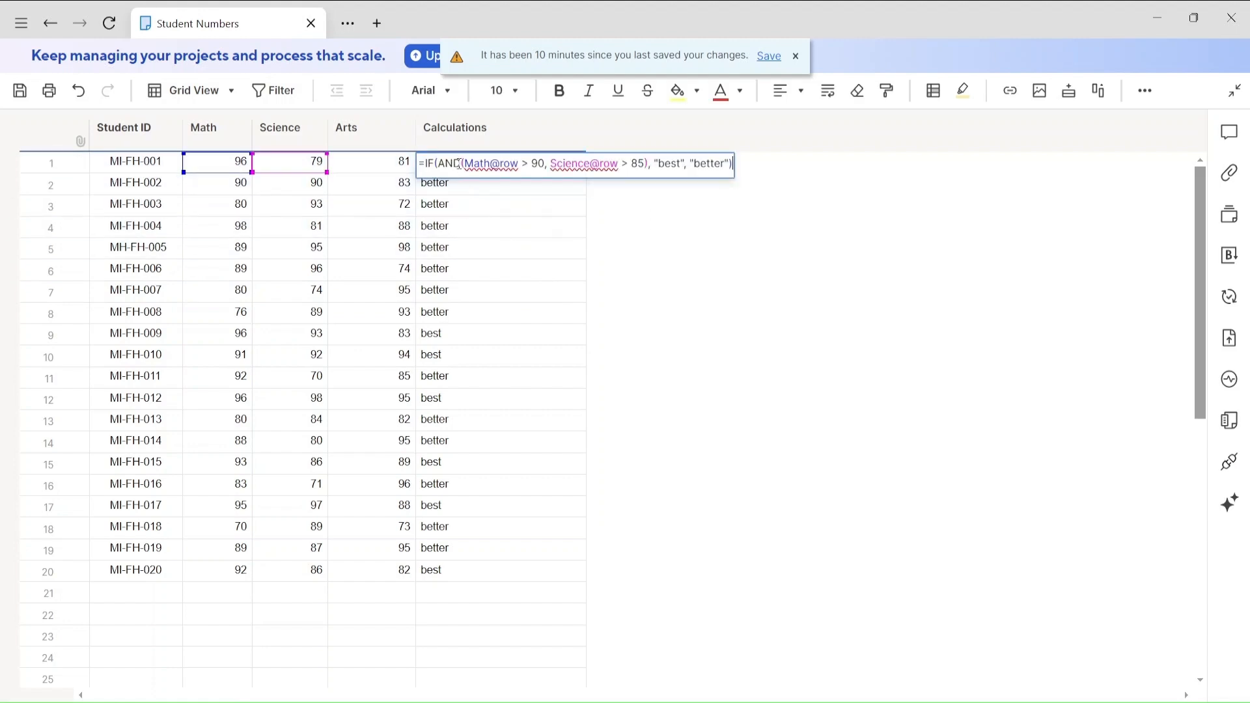
pyautogui.moveTo(461, 164); pyautogui.dragTo(441, 165)
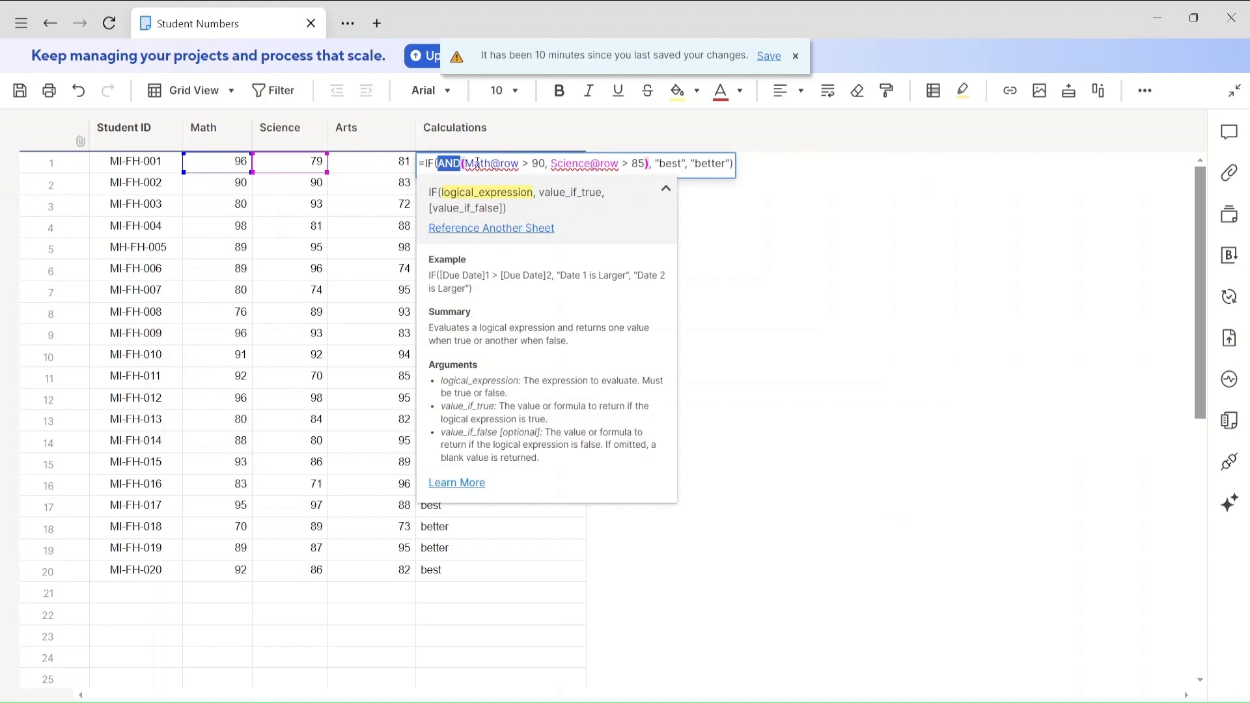
pyautogui.write('OR')
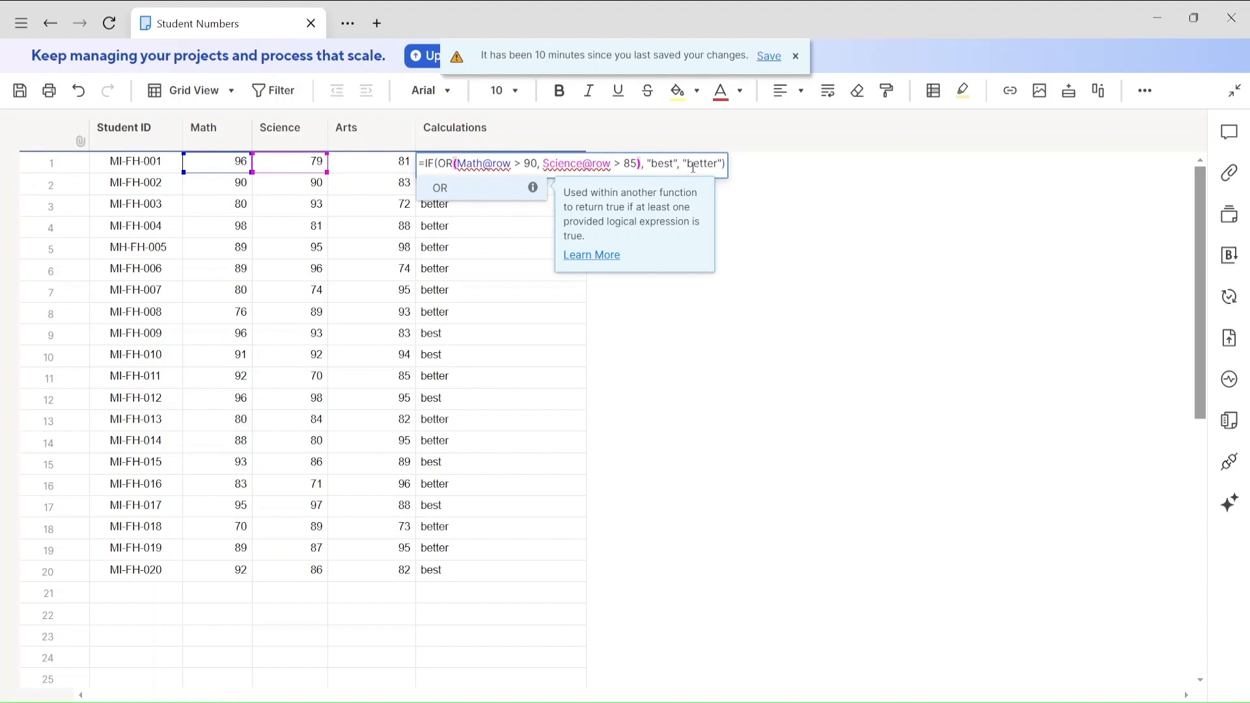
pyautogui.press('Return')
pyautogui.click(501, 167)
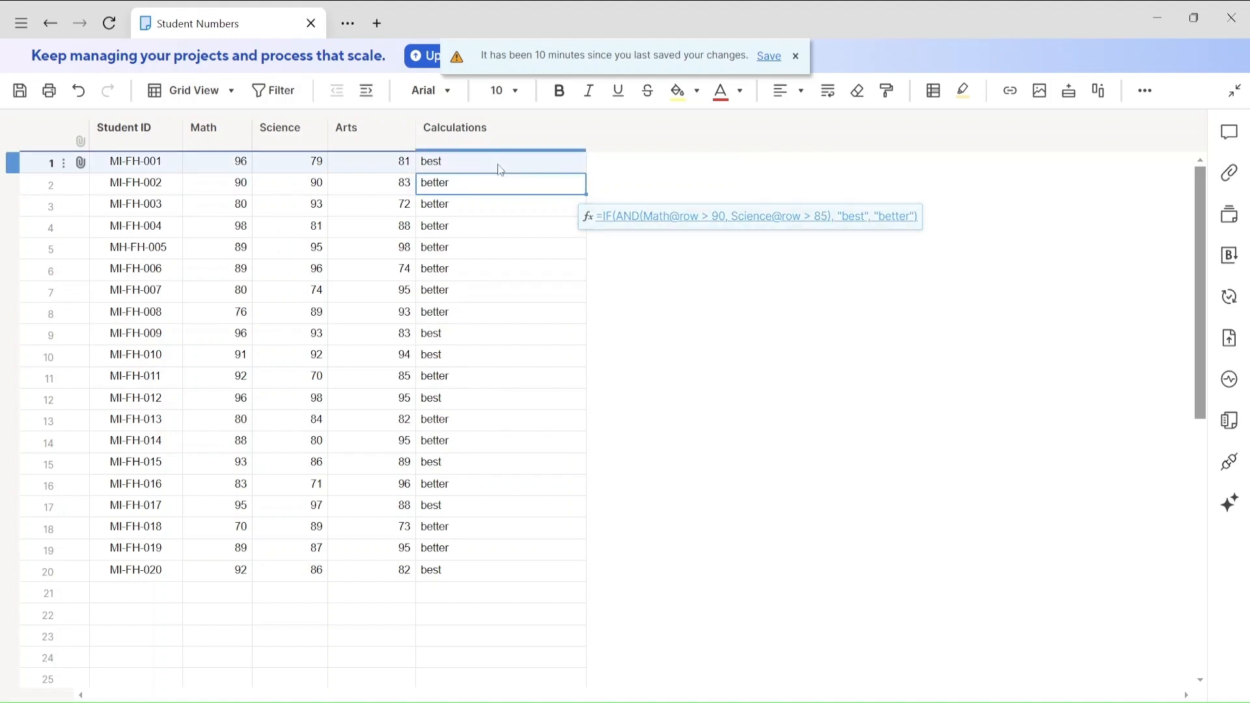